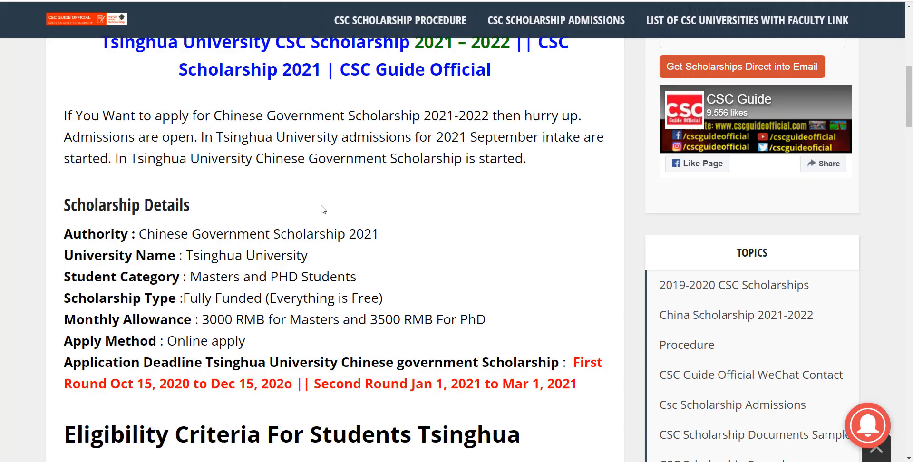
Step: Review the Scholarship Details section, highlighting the start and end dates of the first application round
scroll(320, 208, up, 4)
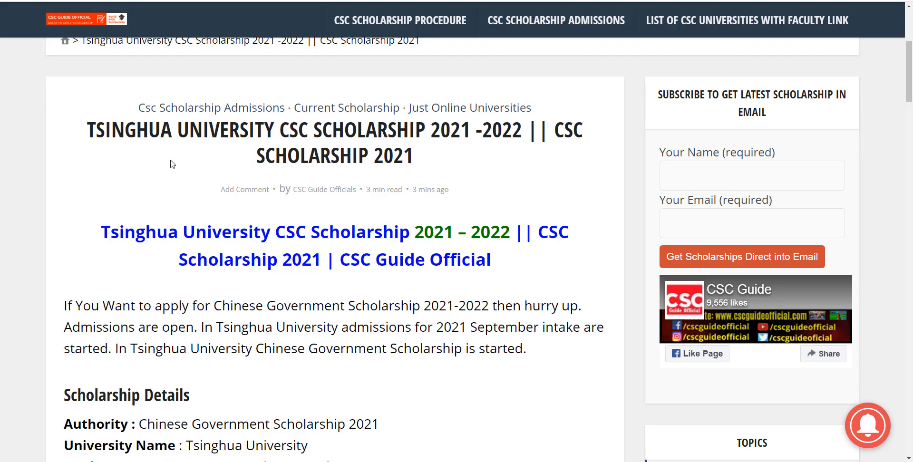
scroll(173, 166, down, 2)
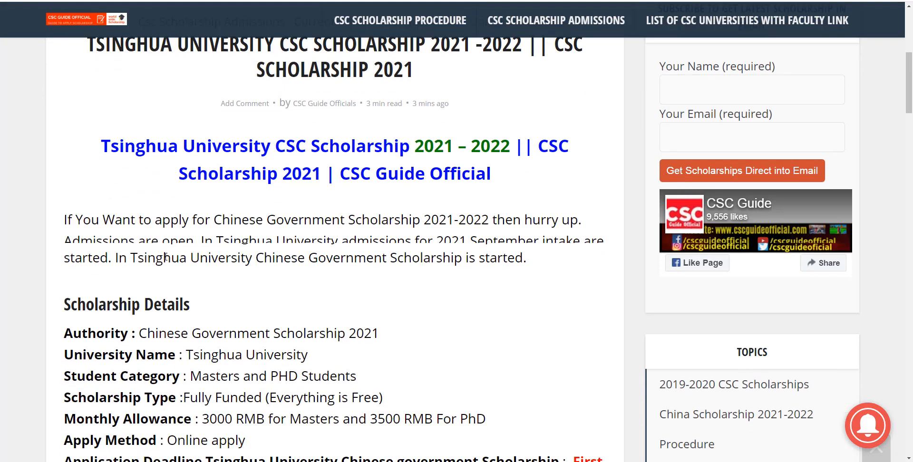
scroll(209, 323, down, 1)
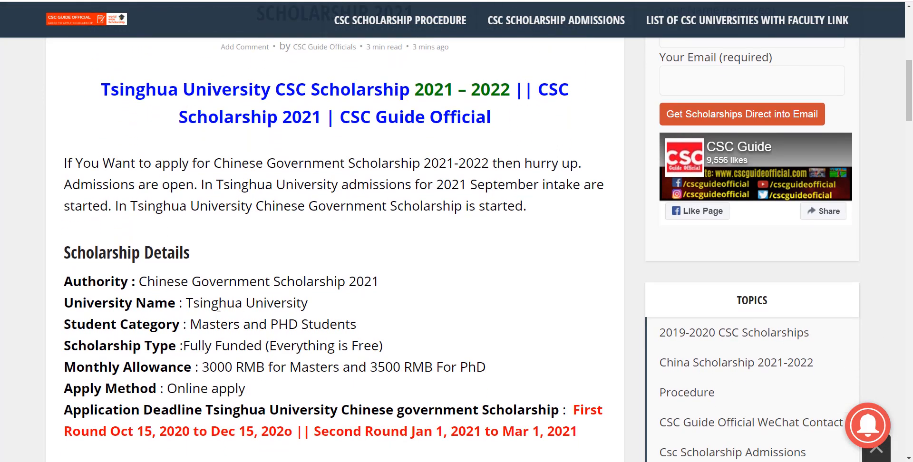
scroll(192, 315, down, 2)
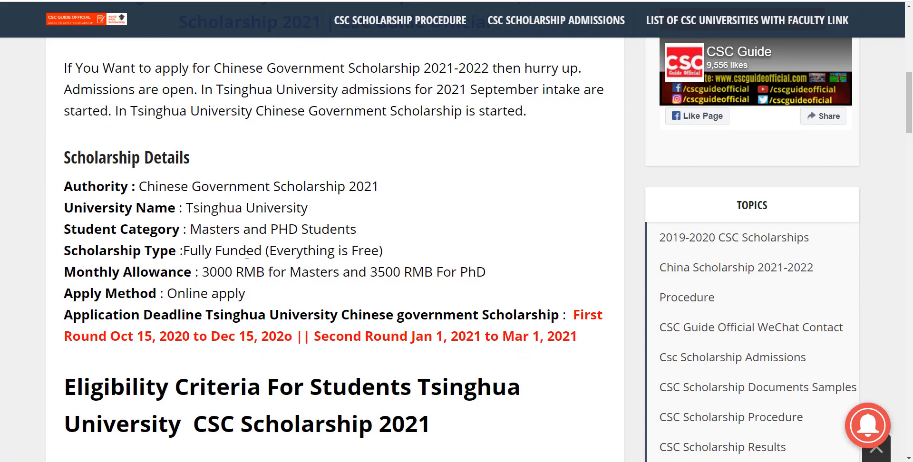
scroll(223, 254, down, 1)
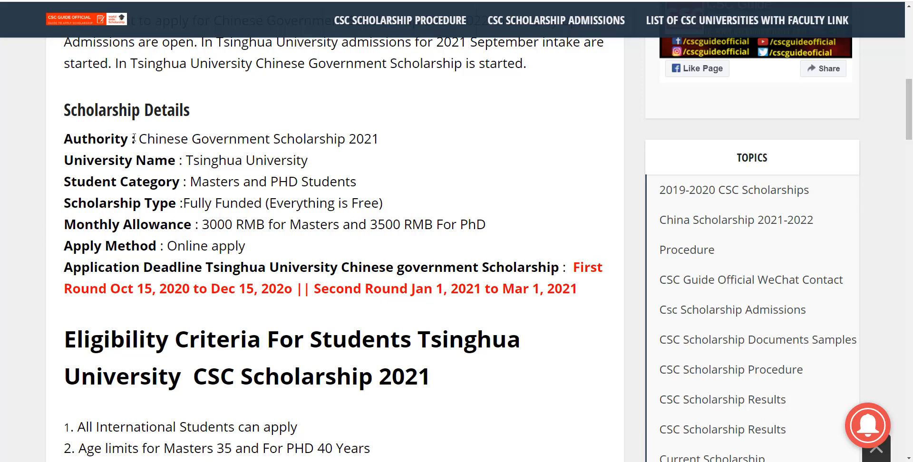
scroll(248, 197, down, 1)
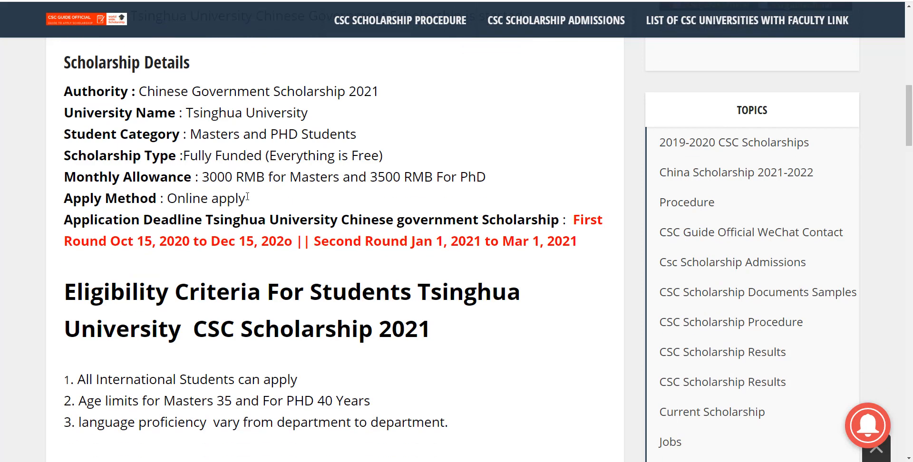
scroll(247, 196, down, 1)
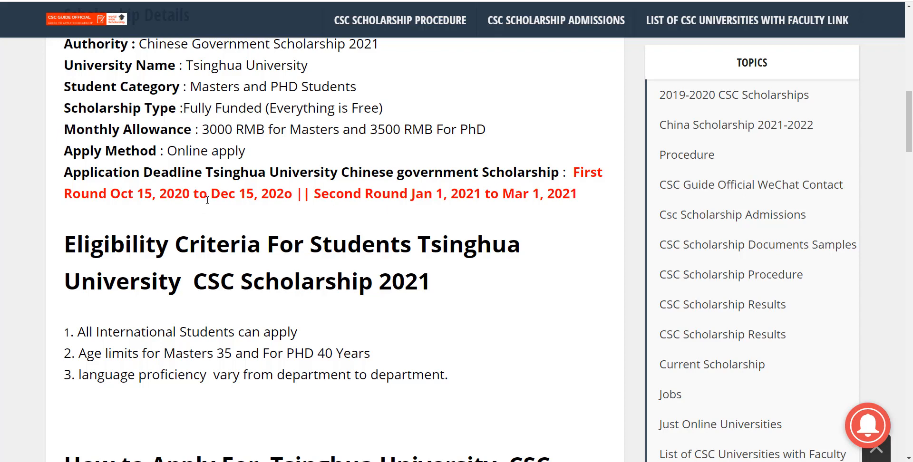
drag(210, 195, 253, 195)
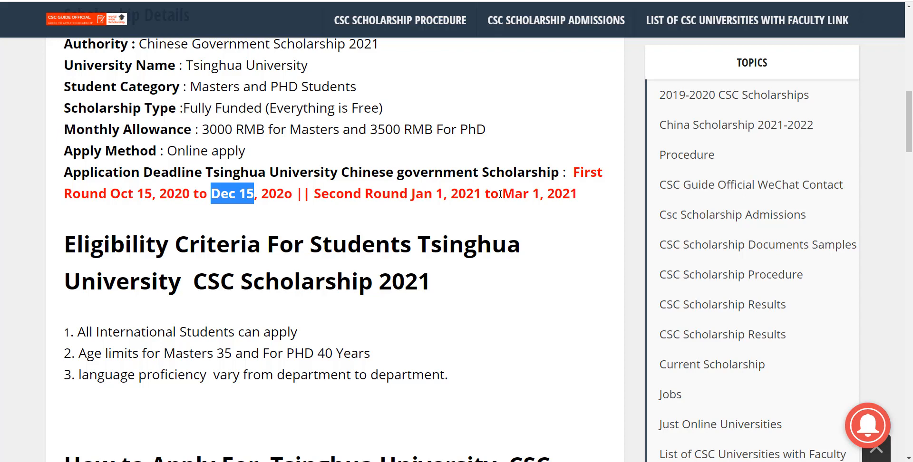
drag(144, 194, 152, 194)
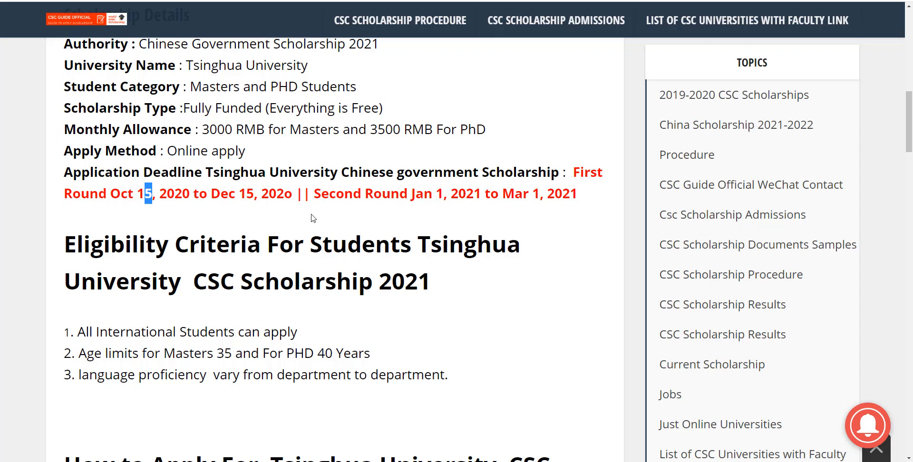
drag(298, 194, 213, 186)
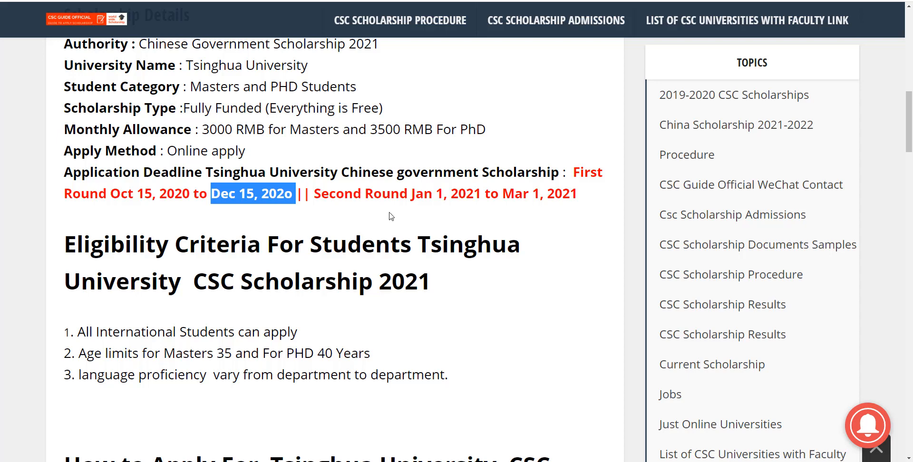
Step: Read the eligibility criteria for the Tsinghua University CSC Scholarship 2021
scroll(390, 216, down, 1)
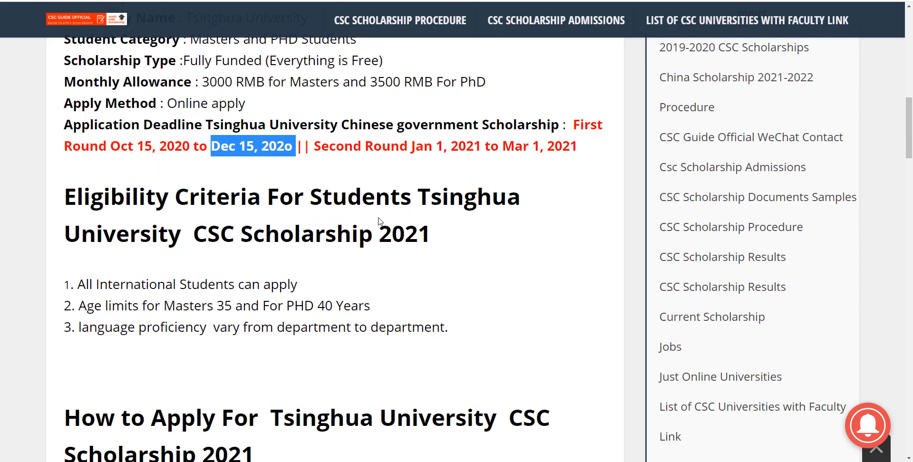
scroll(233, 283, down, 1)
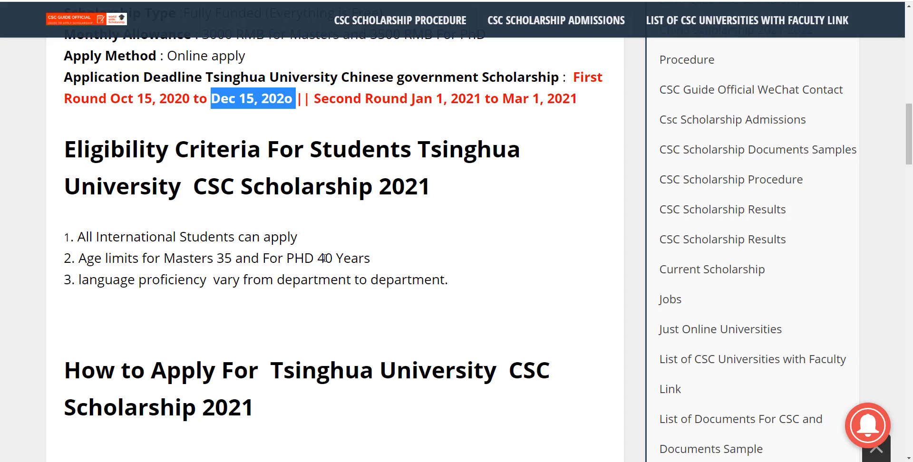
scroll(324, 259, down, 1)
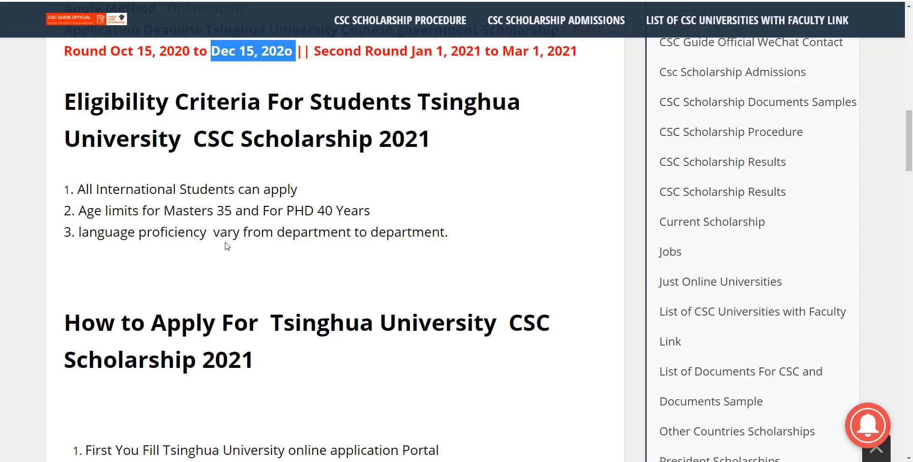
Step: Read the How to Apply instructions, highlighting words in the items on the university portal and the CSC application form
scroll(226, 246, down, 5)
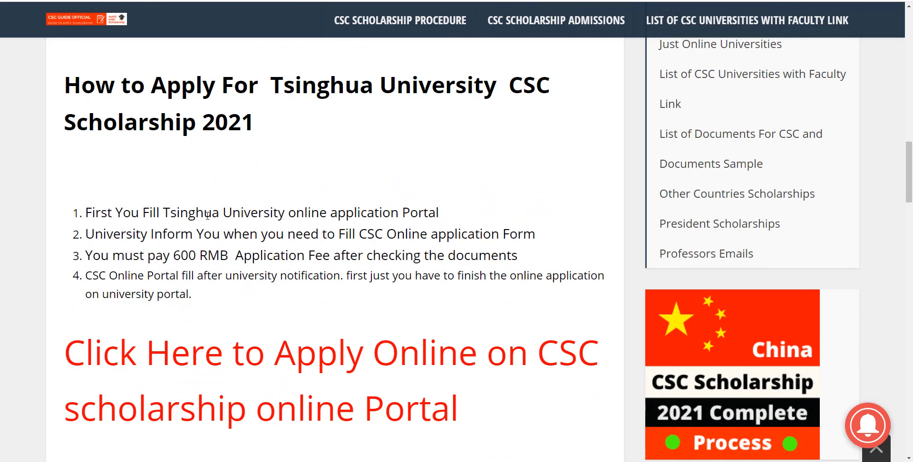
drag(223, 213, 305, 215)
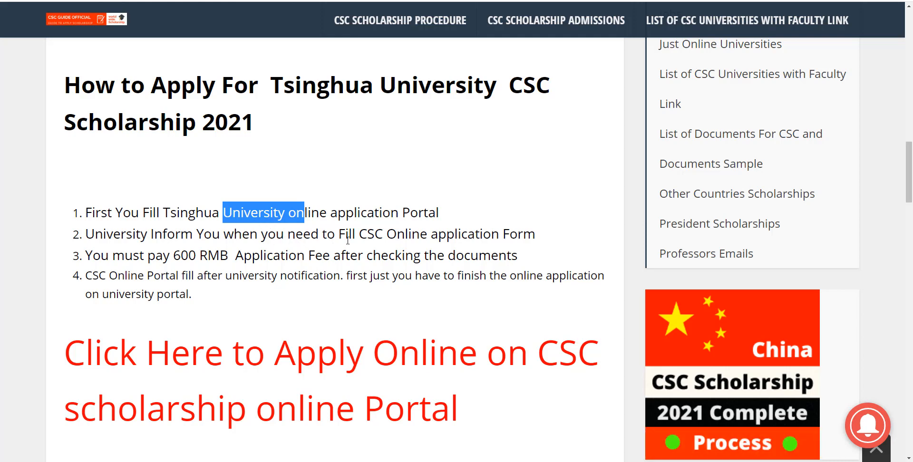
drag(352, 234, 355, 234)
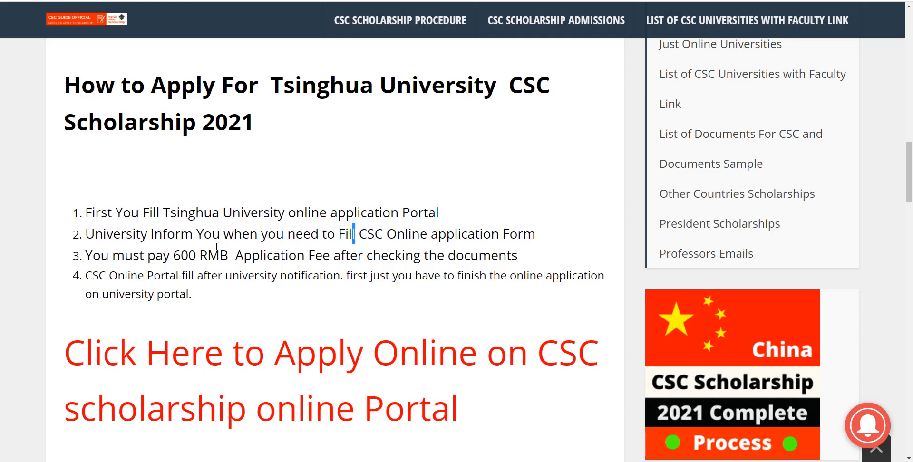
scroll(261, 259, down, 1)
scroll(261, 259, down, 1)
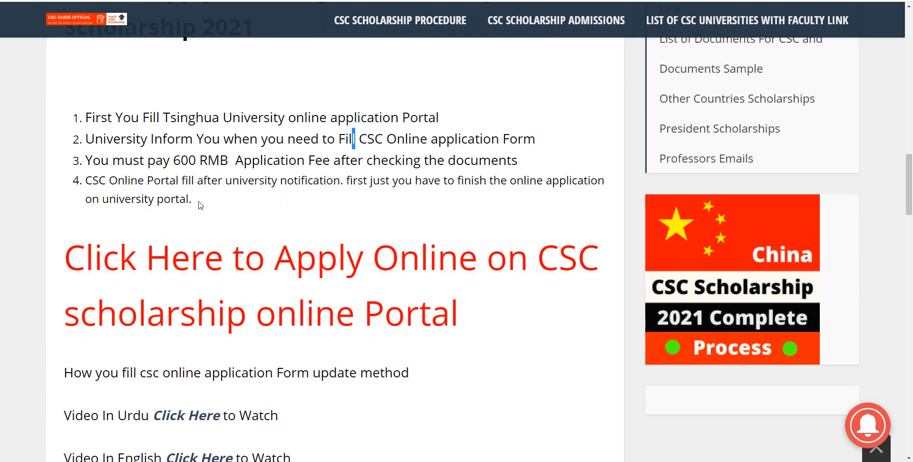
scroll(291, 252, down, 1)
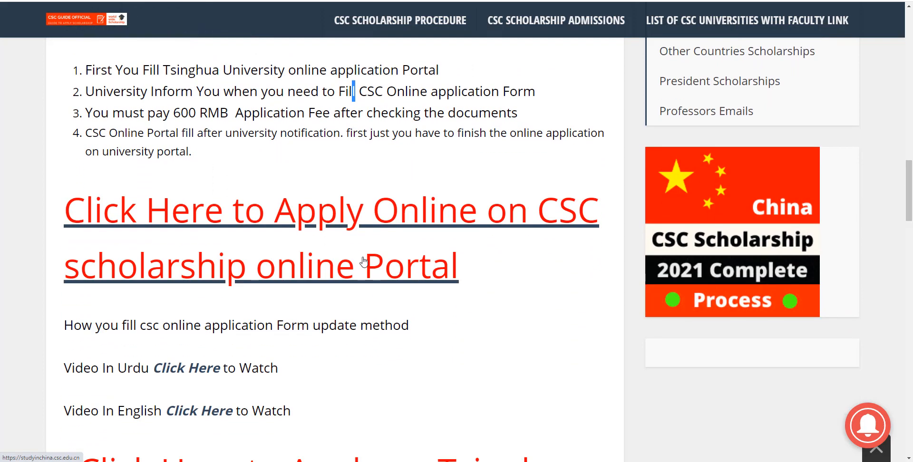
Step: Locate the application links for the CSC online portal and the Tsinghua University portal, highlighting their text
drag(491, 277, 399, 253)
scroll(410, 265, down, 2)
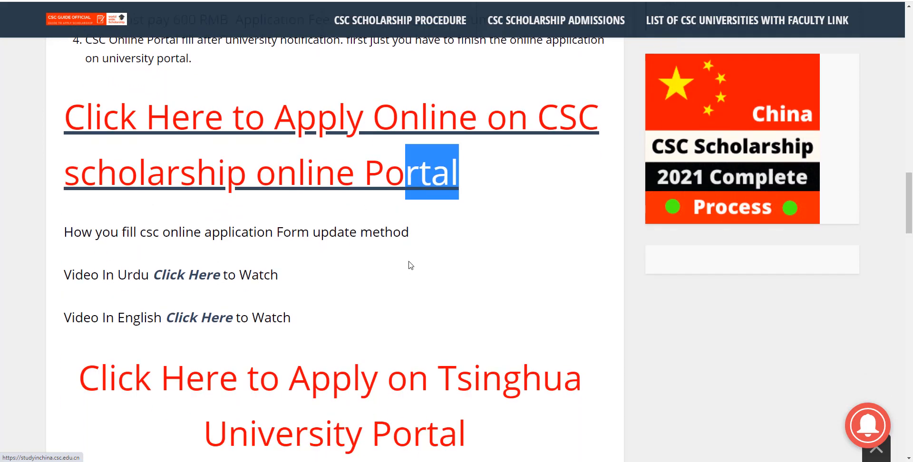
scroll(298, 274, down, 3)
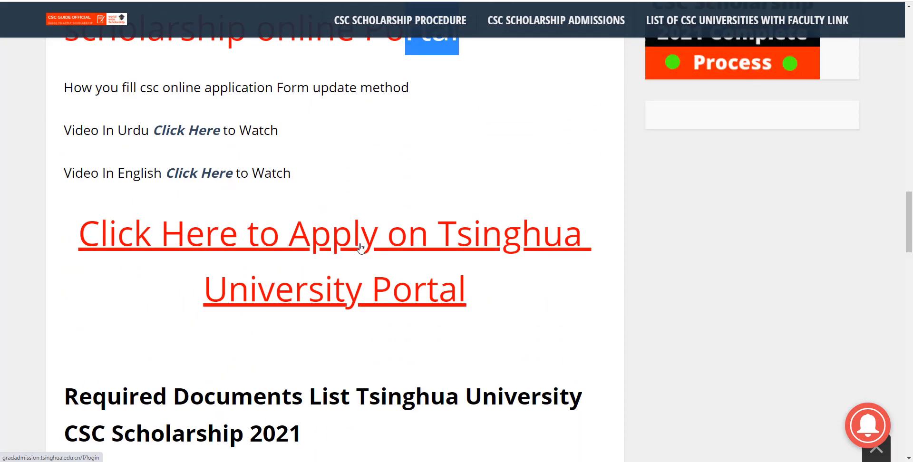
scroll(376, 204, down, 1)
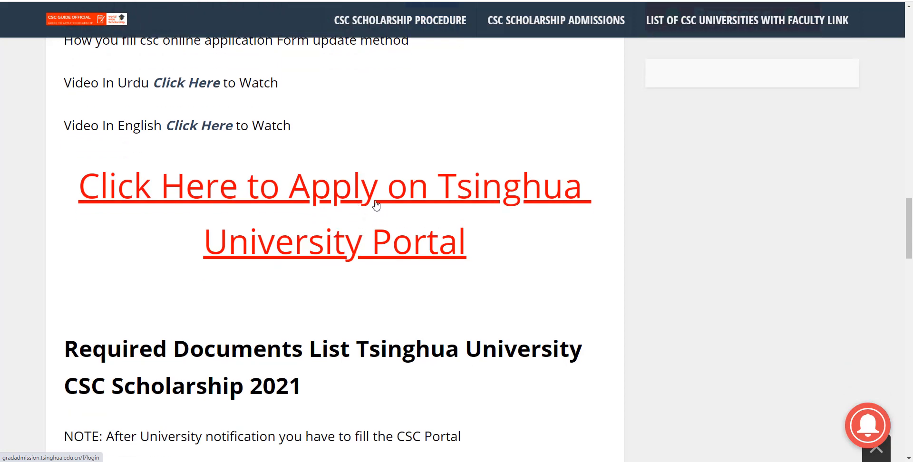
scroll(393, 214, down, 4)
scroll(386, 219, up, 2)
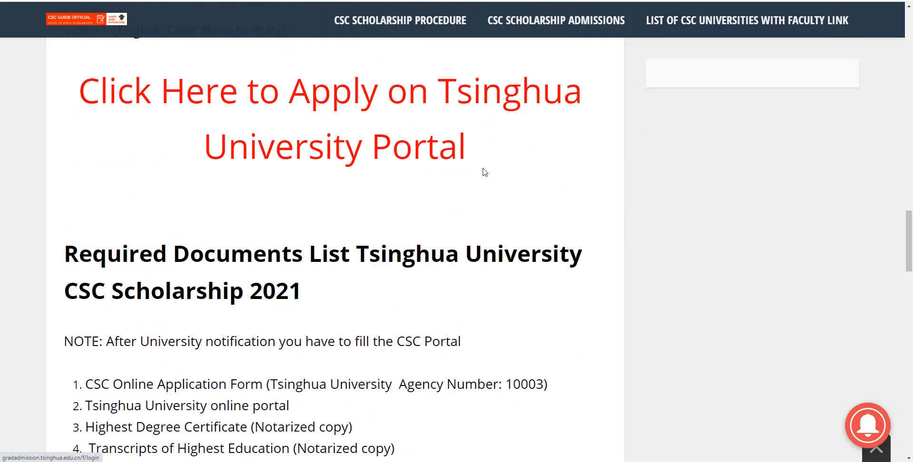
drag(480, 169, 80, 113)
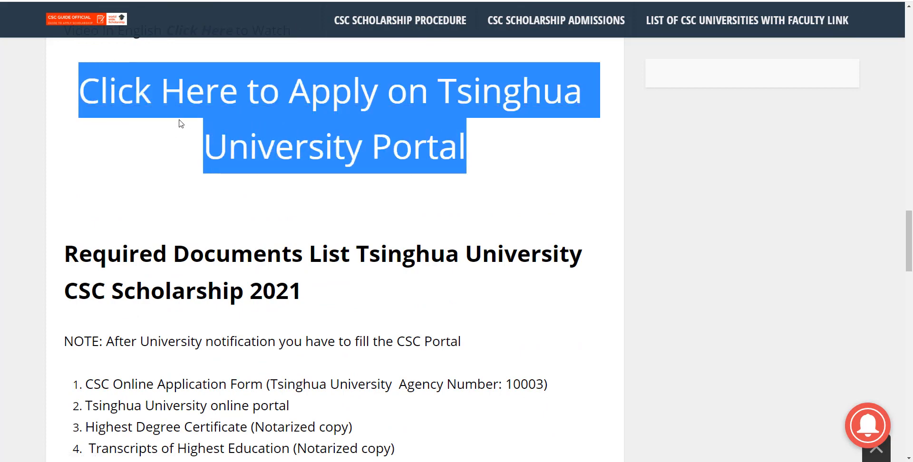
click(215, 213)
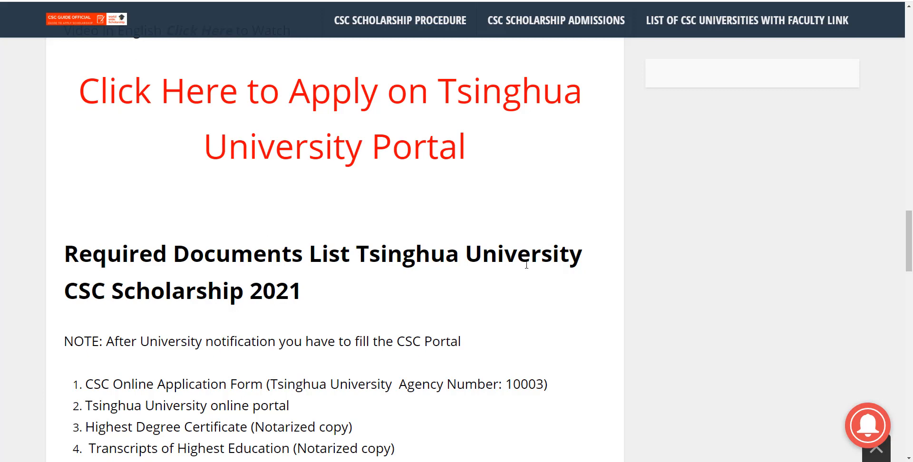
Step: Review the Required Documents List from the CSC application form to the recommendation letters, highlighting items along the way
scroll(527, 265, down, 1)
scroll(430, 265, down, 1)
scroll(429, 265, up, 1)
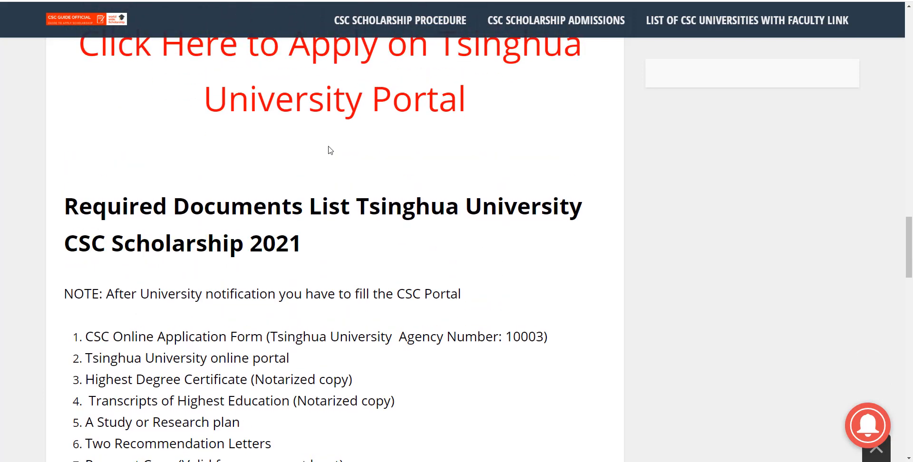
scroll(352, 185, down, 2)
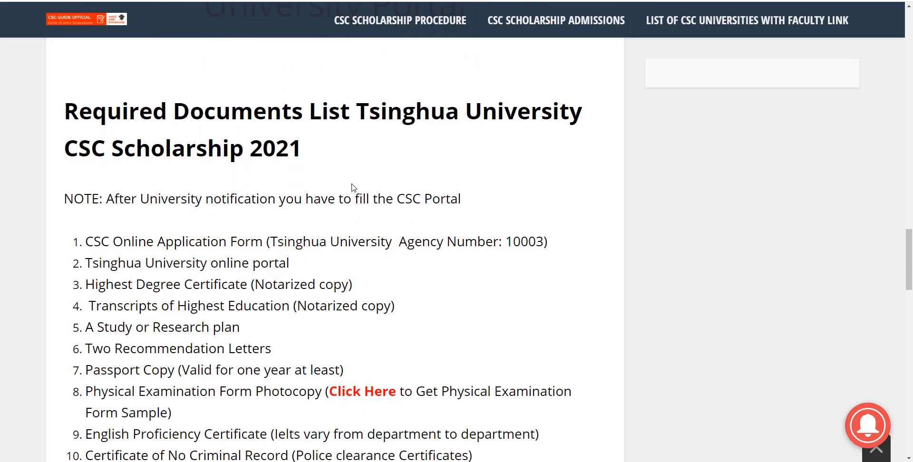
scroll(350, 189, down, 2)
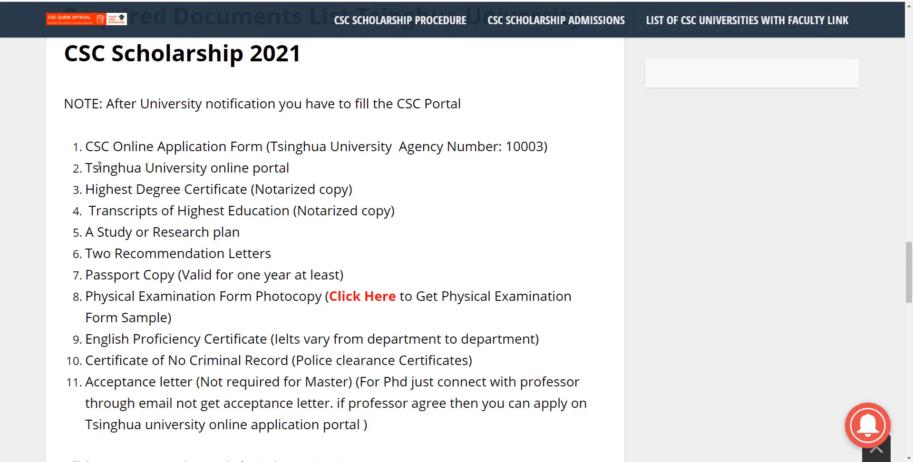
drag(94, 147, 244, 148)
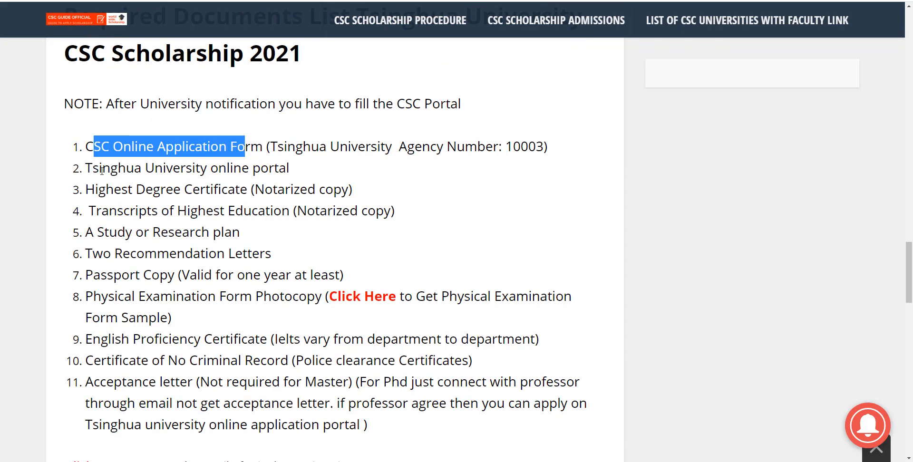
drag(93, 169, 194, 166)
drag(86, 192, 194, 253)
click(152, 238)
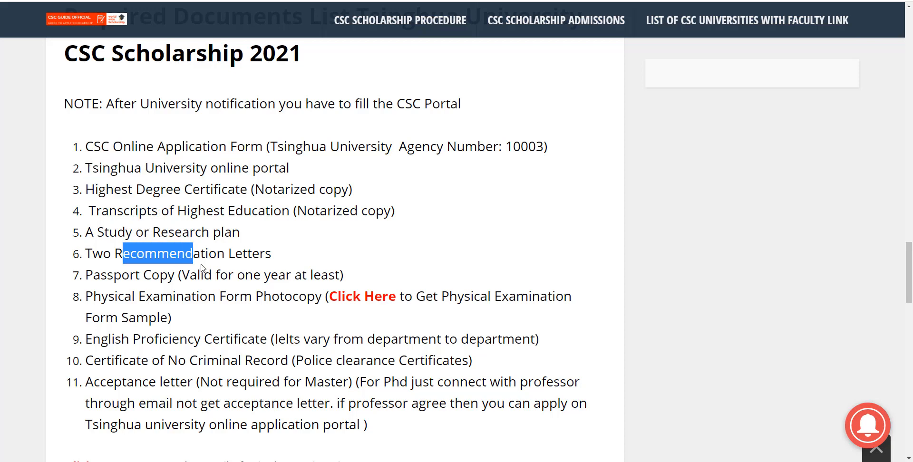
Step: Review the remaining required documents from the passport copy to the acceptance letter, highlighting the English Proficiency Certificate
scroll(202, 268, down, 1)
drag(149, 233, 228, 233)
drag(161, 249, 255, 249)
scroll(178, 248, down, 1)
drag(120, 246, 257, 249)
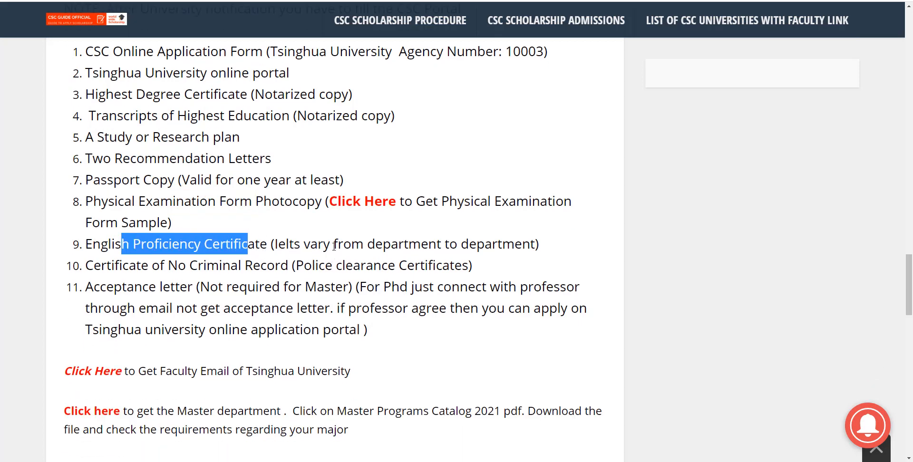
scroll(366, 244, down, 2)
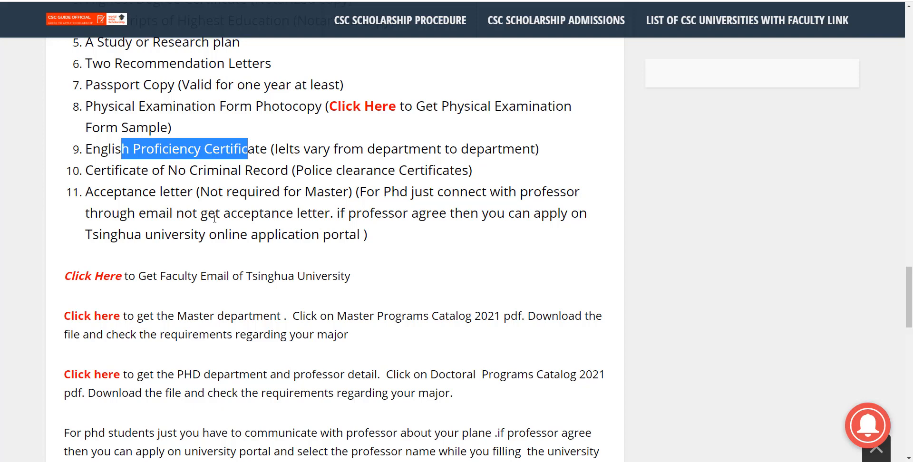
Step: Highlight the Master and PHD department catalog instructions, and switch to Tsinghua's Catalog of Graduate Programs 2021 page
scroll(203, 263, down, 1)
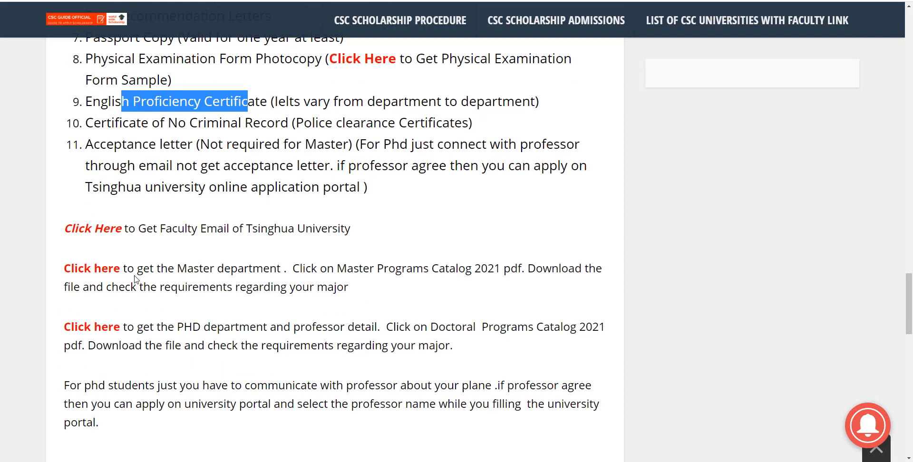
right_click(109, 271)
click(243, 287)
drag(127, 268, 346, 286)
click(261, 283)
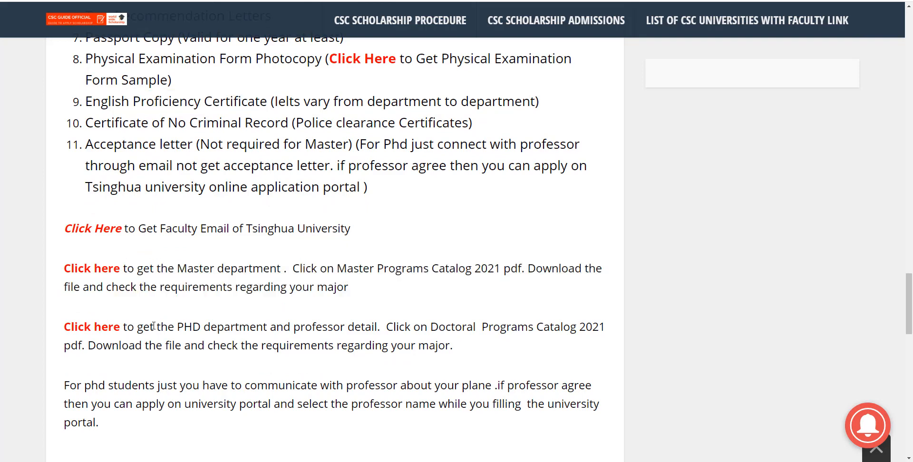
drag(60, 325, 466, 343)
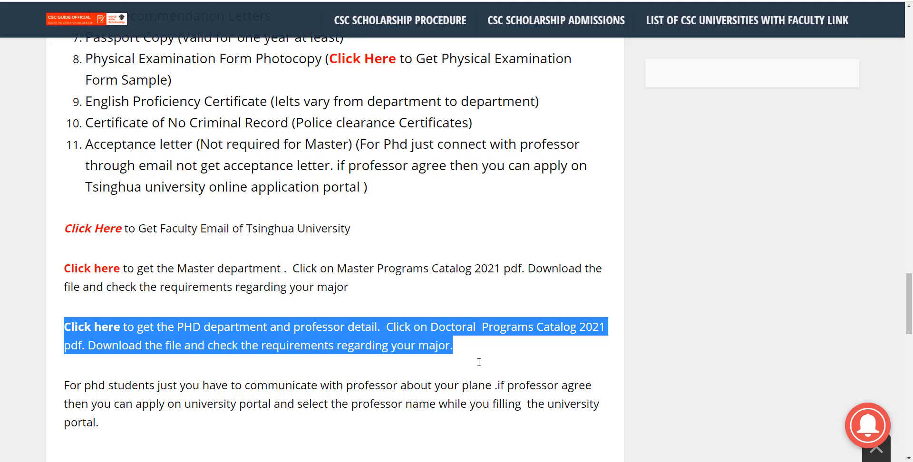
click(314, 1)
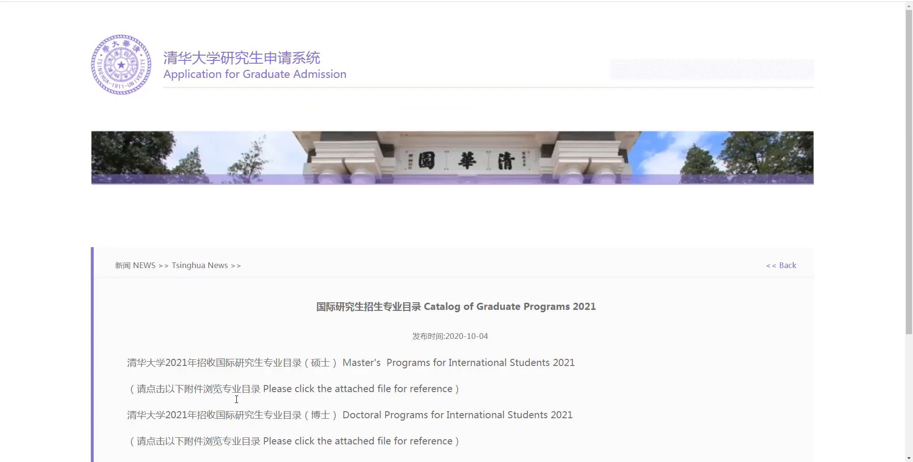
Step: Download the Master and Doctoral Programs Catalog 2021 PDFs and open the master's catalog
scroll(236, 399, down, 4)
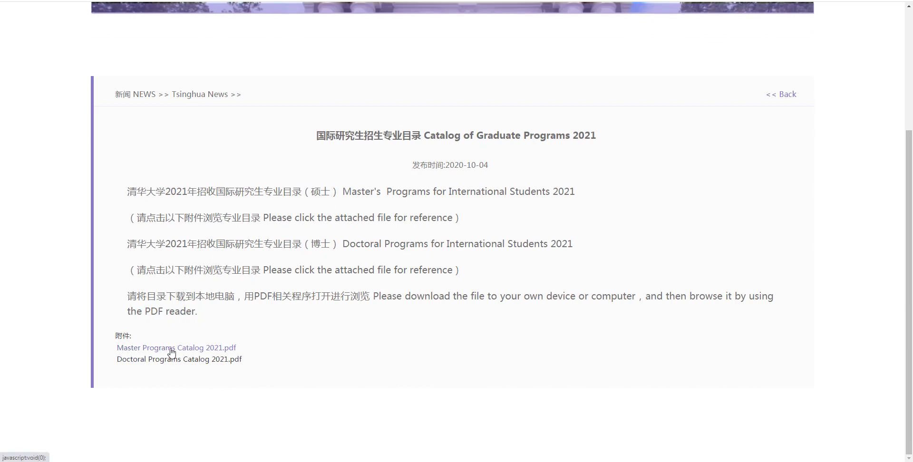
click(171, 349)
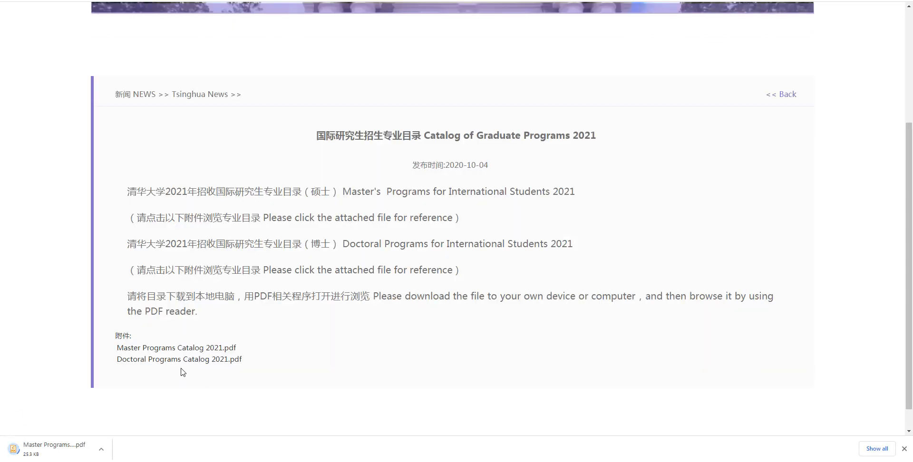
click(179, 360)
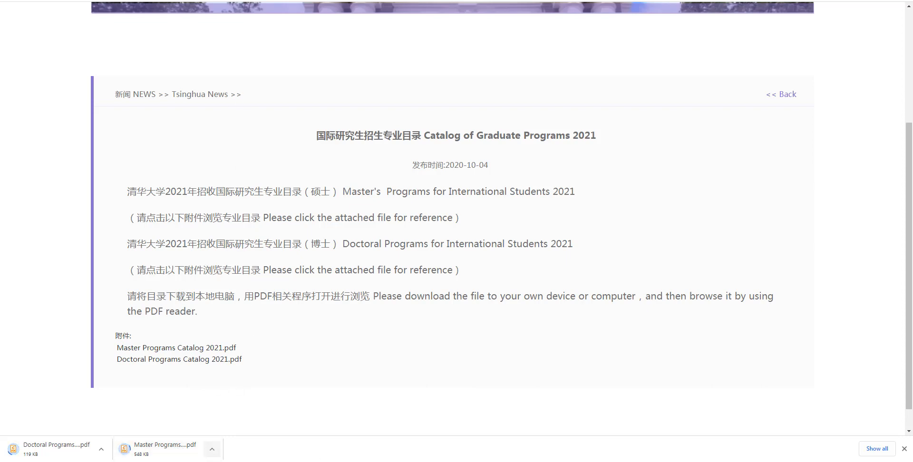
click(212, 451)
click(187, 413)
click(173, 456)
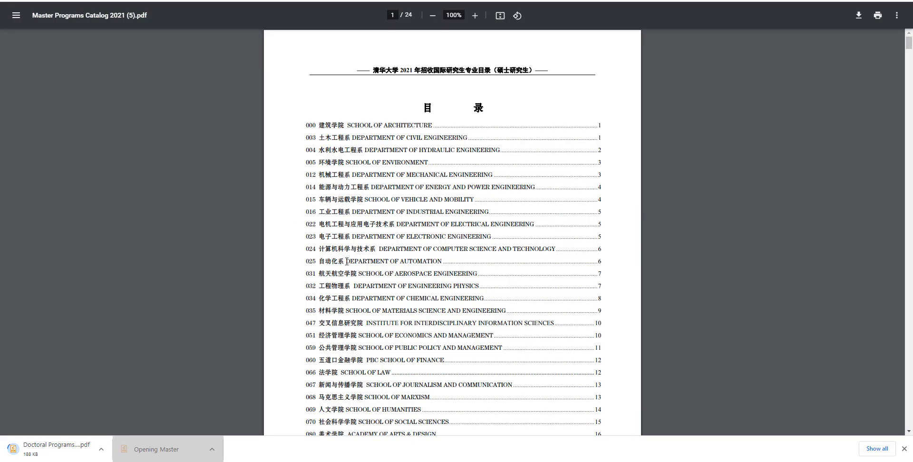
Step: Enlarge the master's catalog to 244% and find the School of Architecture listing, highlighting Architectural History and Theory
ctrl+scroll(347, 261, up, 5)
scroll(347, 261, up, 5)
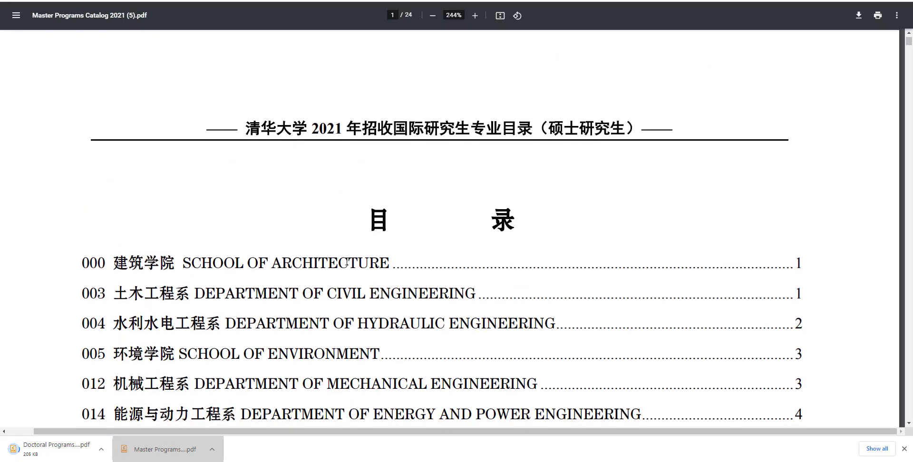
scroll(346, 261, down, 20)
scroll(347, 261, down, 20)
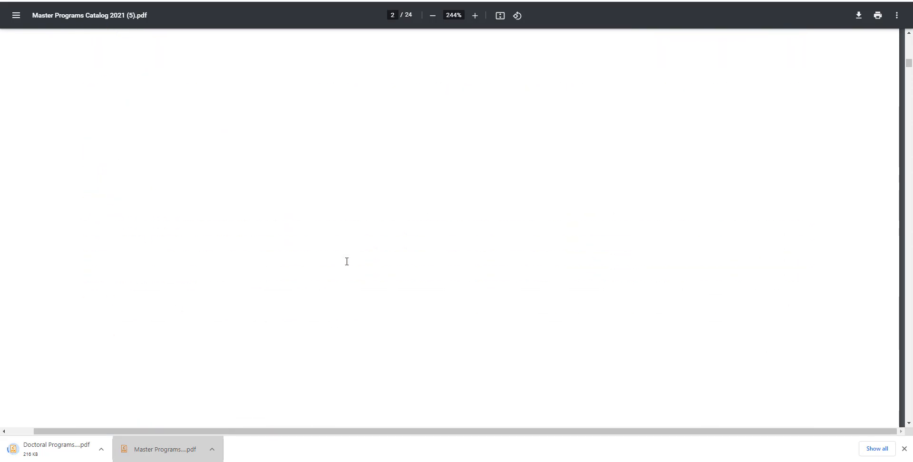
scroll(346, 261, down, 1)
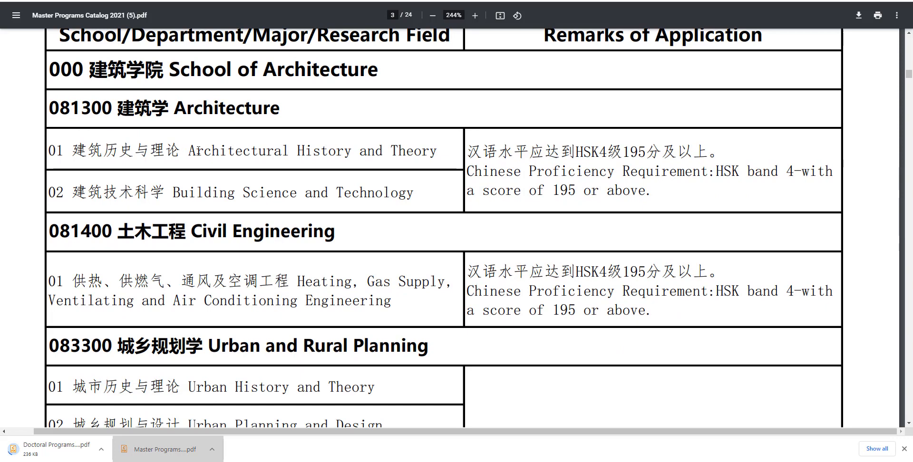
drag(198, 149, 431, 151)
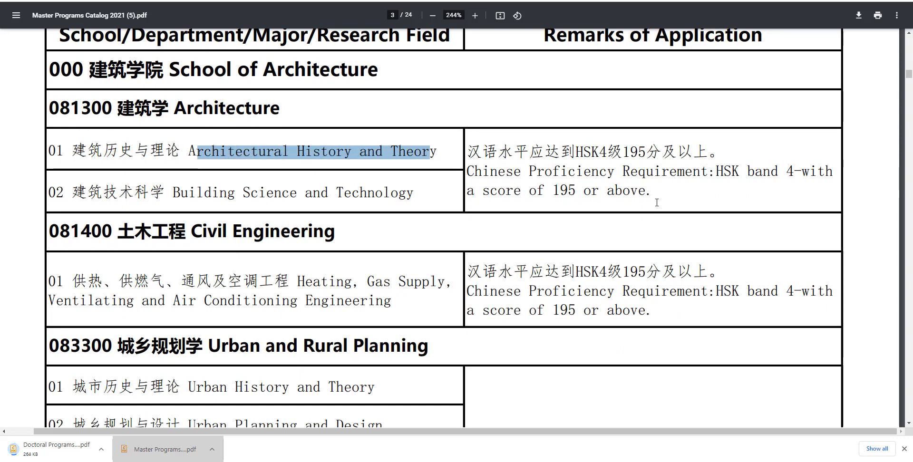
Step: Review the master's majors and application remarks from Urban and Rural Planning through the Department of Hydraulic Engineering
scroll(657, 202, down, 1)
scroll(590, 242, down, 6)
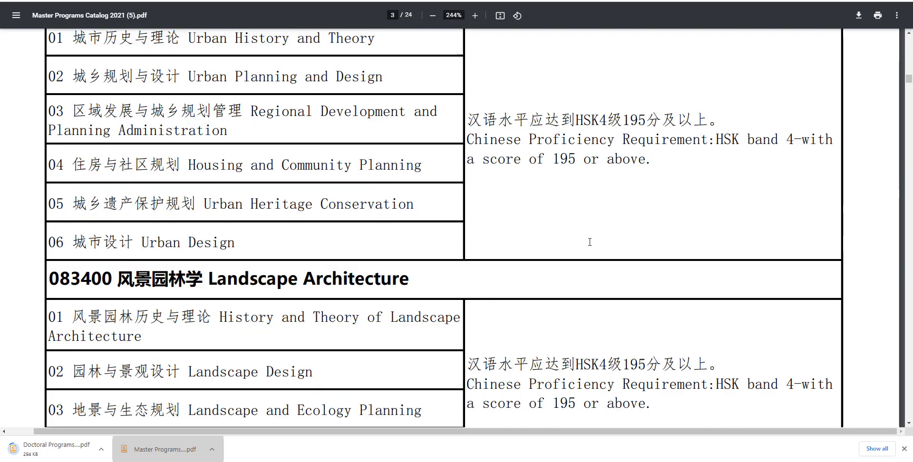
scroll(589, 242, down, 10)
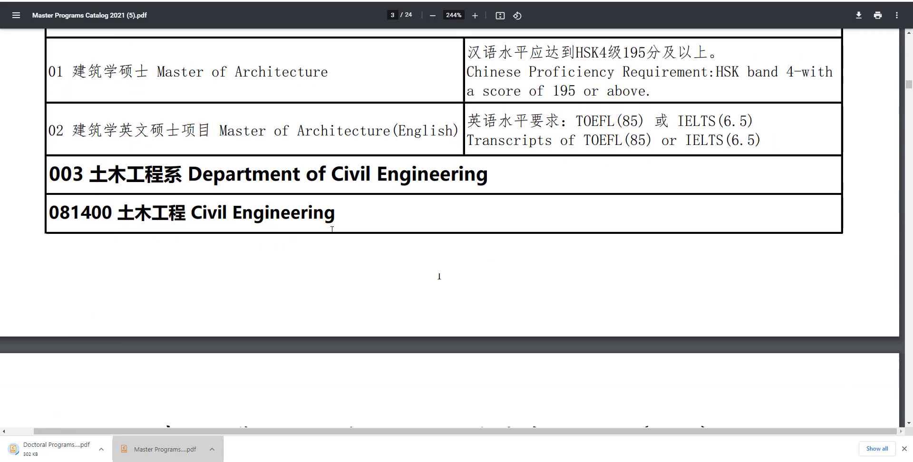
scroll(332, 229, down, 7)
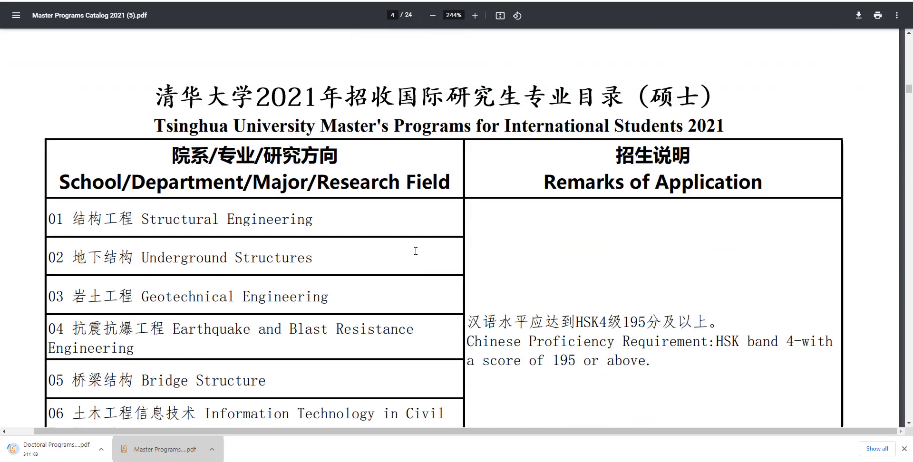
scroll(415, 250, down, 1)
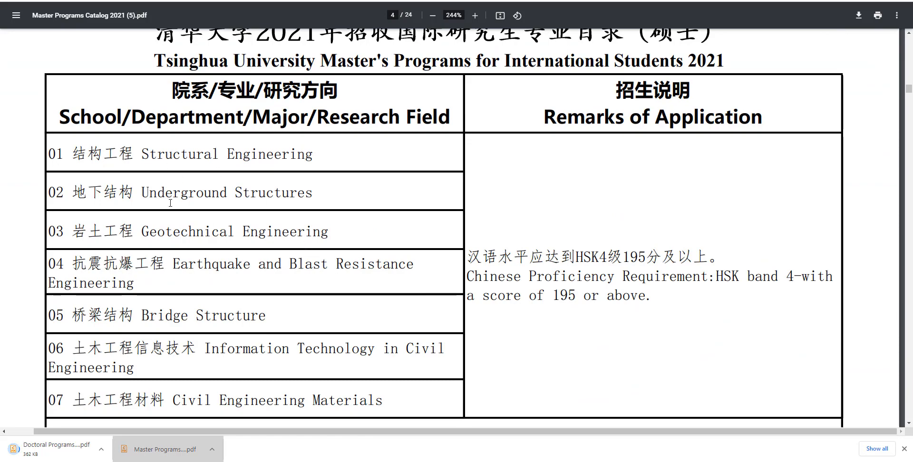
scroll(273, 204, down, 3)
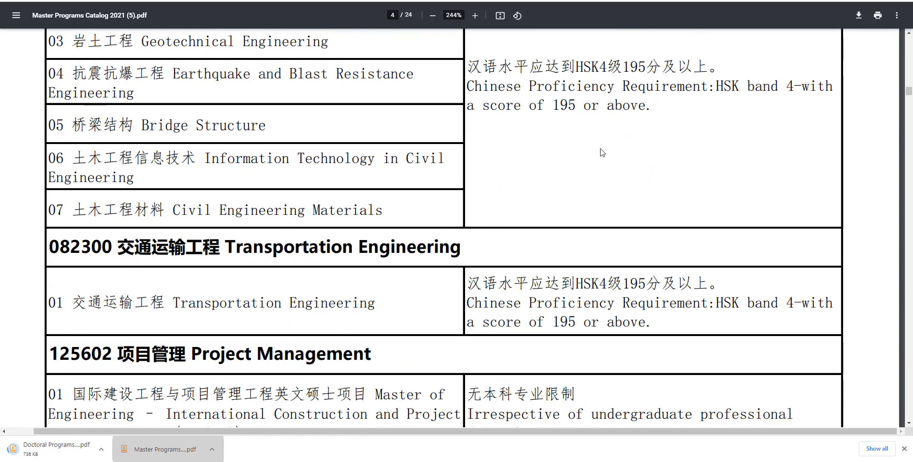
scroll(613, 129, down, 4)
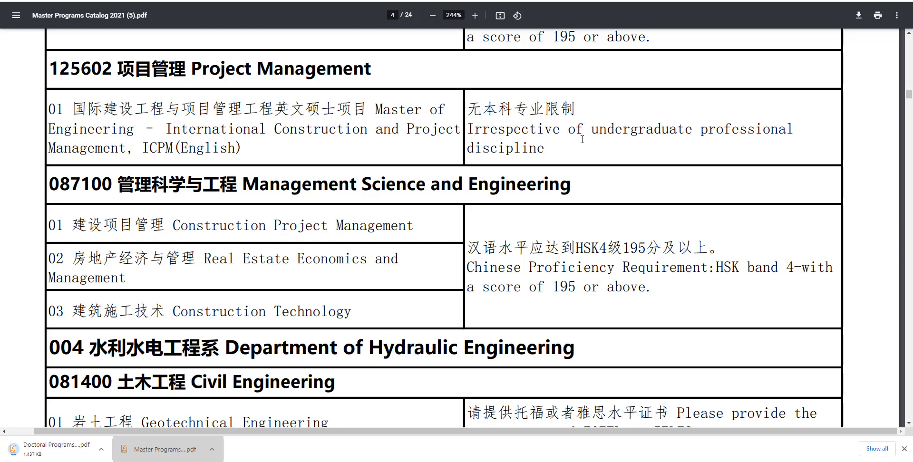
scroll(581, 169, down, 5)
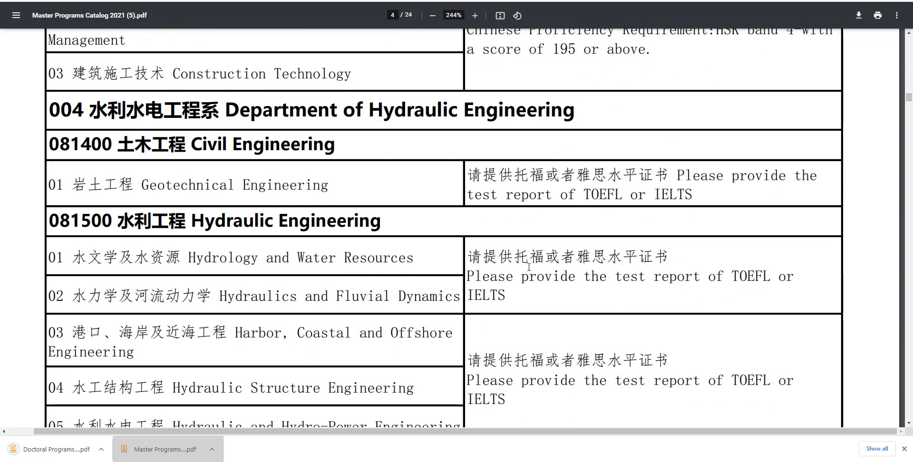
Step: Review the language requirements from Hydraulic Engineering and the School of Environment to the Department of Mechanical Engineering
drag(561, 282, 529, 281)
scroll(534, 250, down, 4)
scroll(549, 243, down, 8)
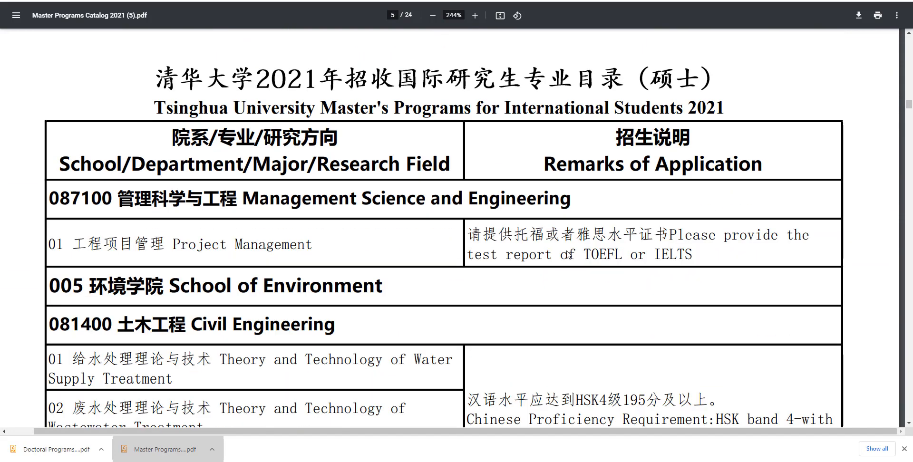
scroll(569, 256, down, 10)
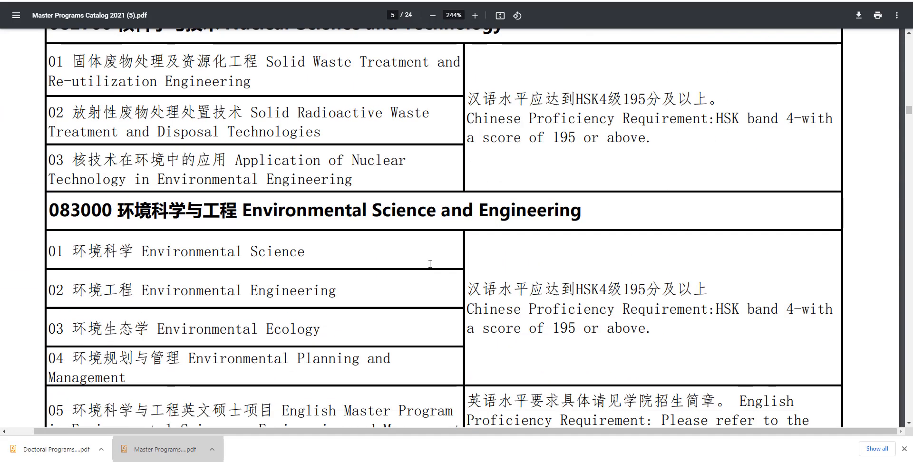
scroll(430, 263, down, 8)
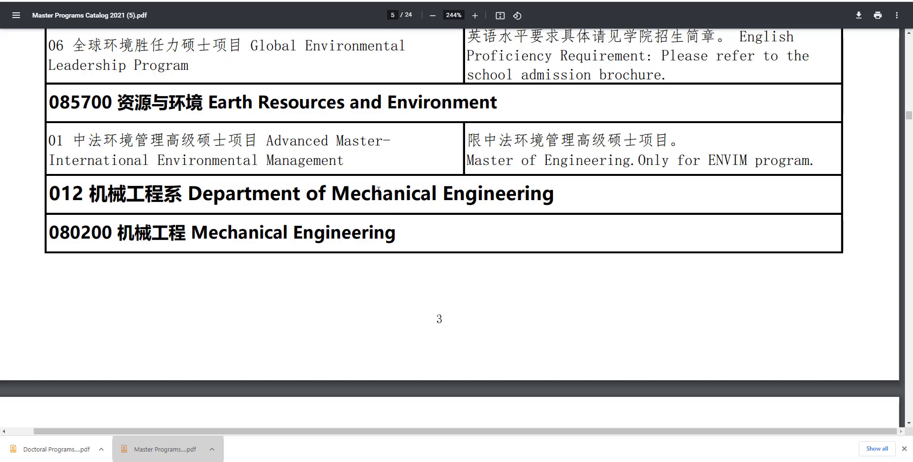
scroll(360, 244, down, 7)
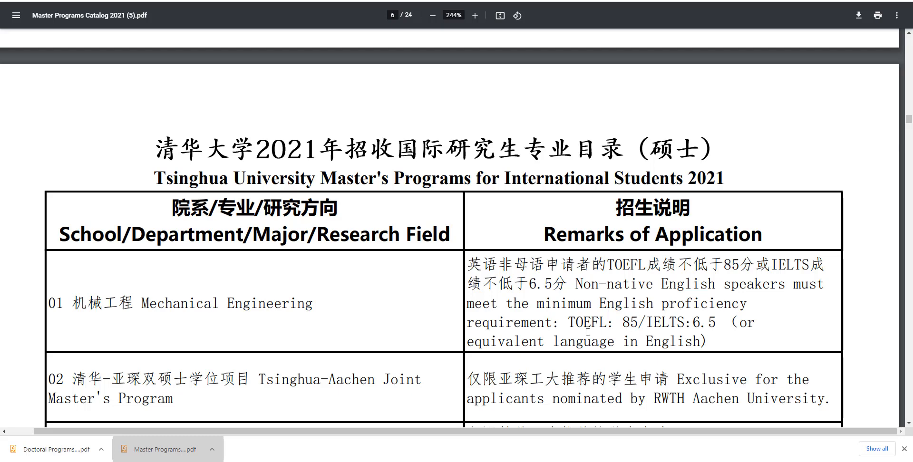
Step: Highlight the TOEFL/IELTS requirement and the equivalent-language remark for Mechanical Engineering, and examine the joint master's programs below
drag(570, 323, 707, 326)
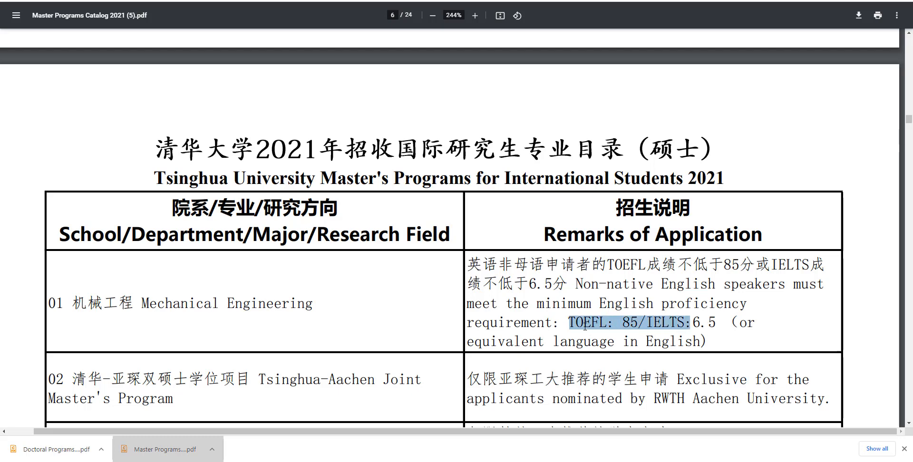
drag(468, 342, 686, 342)
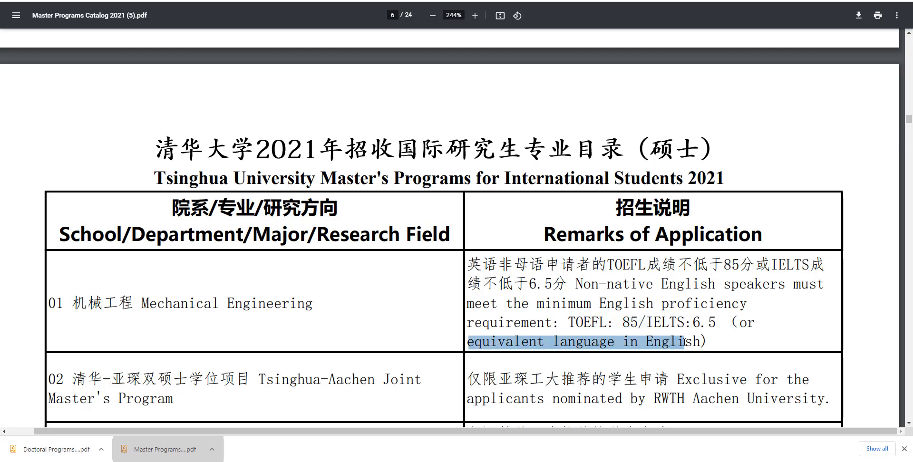
scroll(707, 336, down, 1)
click(448, 290)
scroll(659, 274, down, 4)
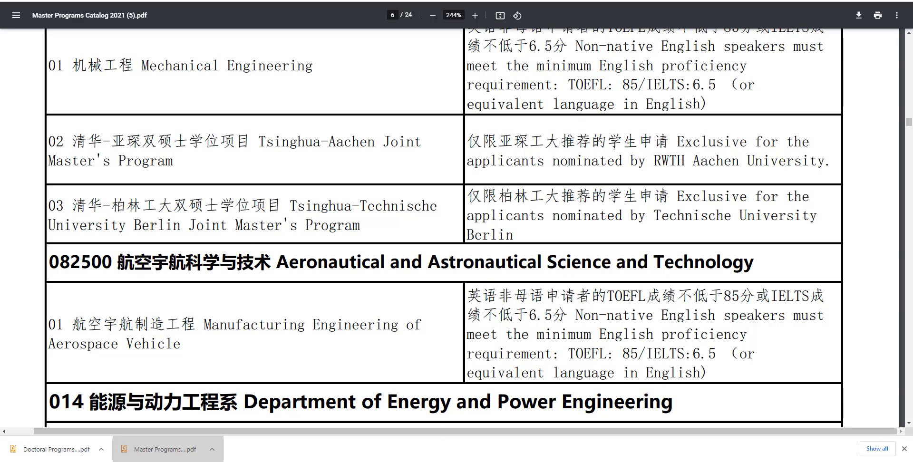
Step: Check the School of Vehicle and Mobility programs, and return to Mechanical Engineering to highlight "equivalent language in English"
scroll(535, 168, down, 10)
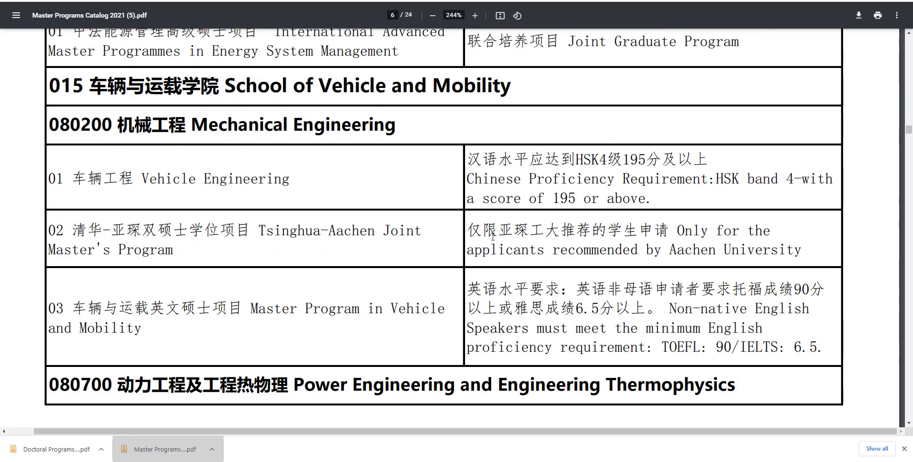
scroll(466, 213, up, 7)
scroll(494, 245, up, 4)
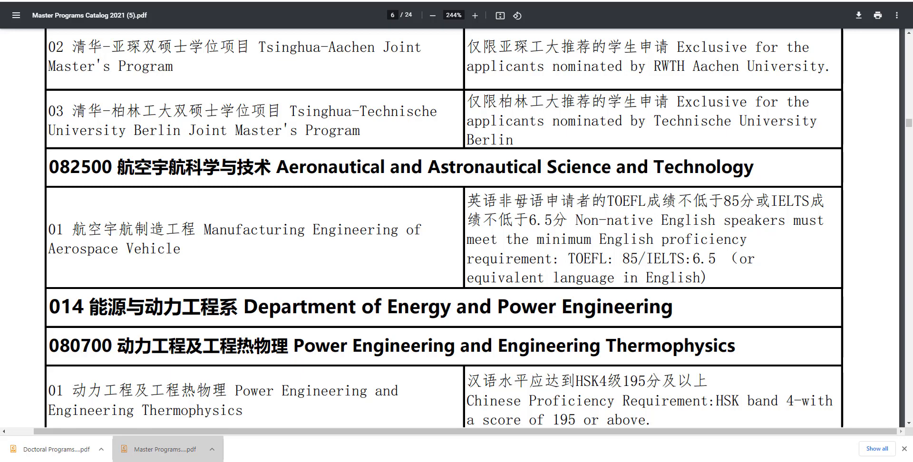
scroll(519, 202, up, 4)
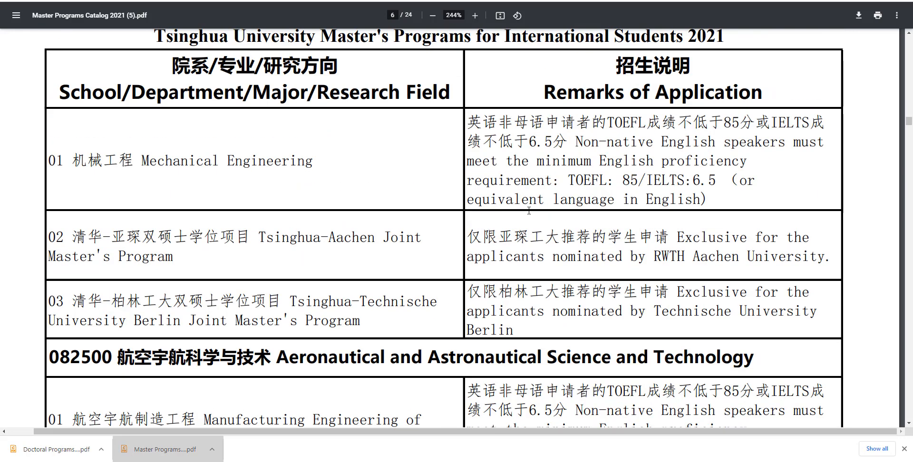
drag(476, 199, 694, 215)
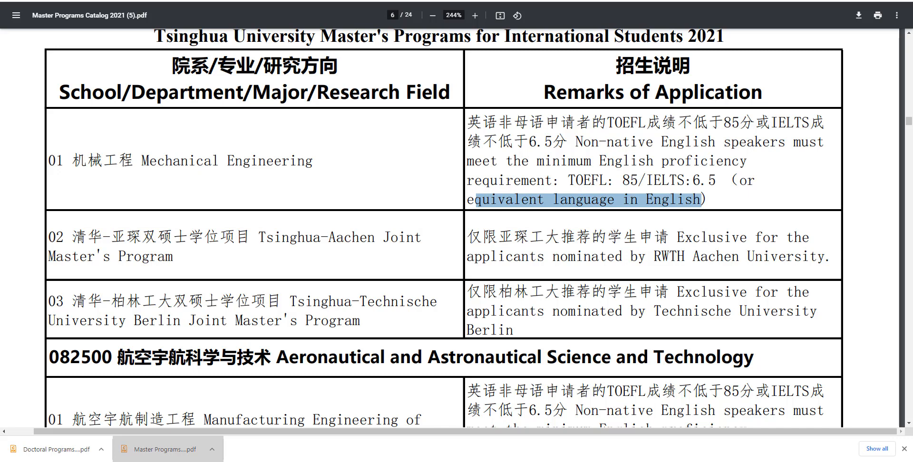
Step: Open the doctoral programs catalog, enlarge it to 244%, and examine the School of Architecture's doctoral admission requirements
click(50, 449)
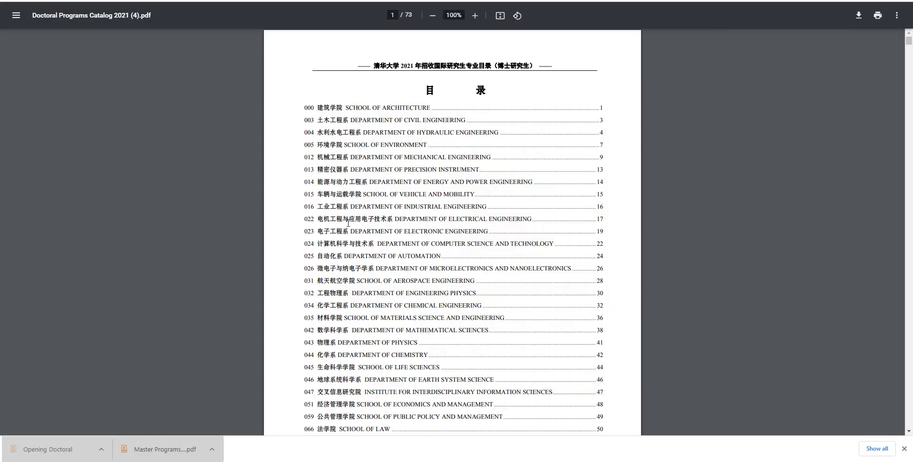
scroll(390, 226, up, 2)
scroll(389, 226, down, 15)
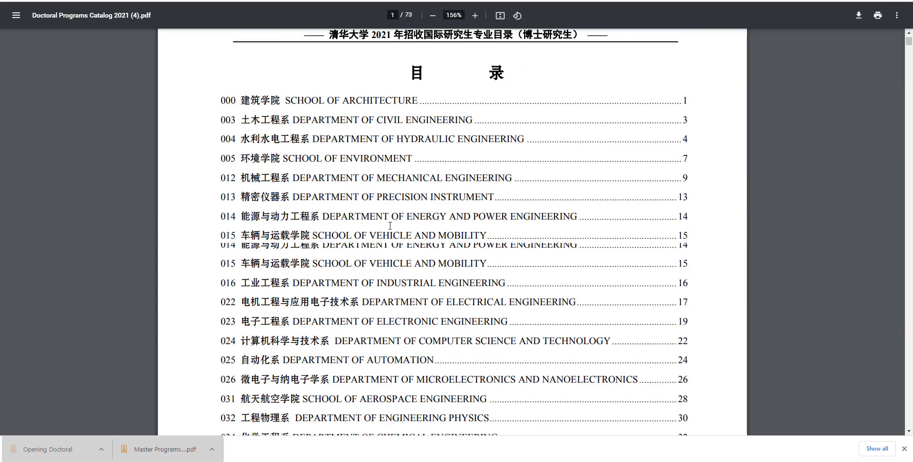
scroll(424, 251, up, 2)
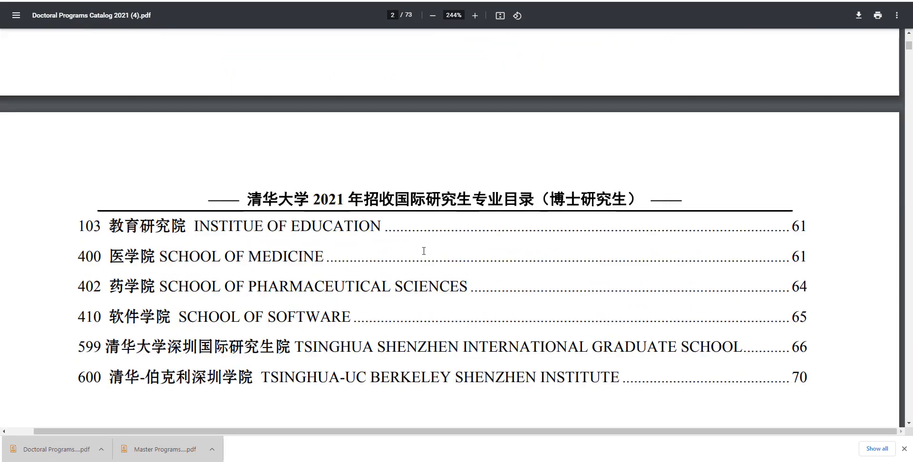
scroll(424, 251, down, 10)
scroll(424, 251, down, 7)
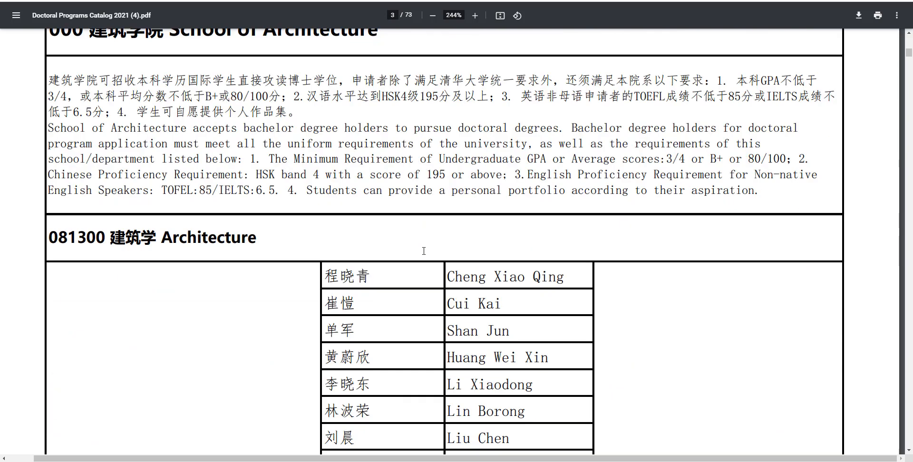
scroll(407, 223, up, 1)
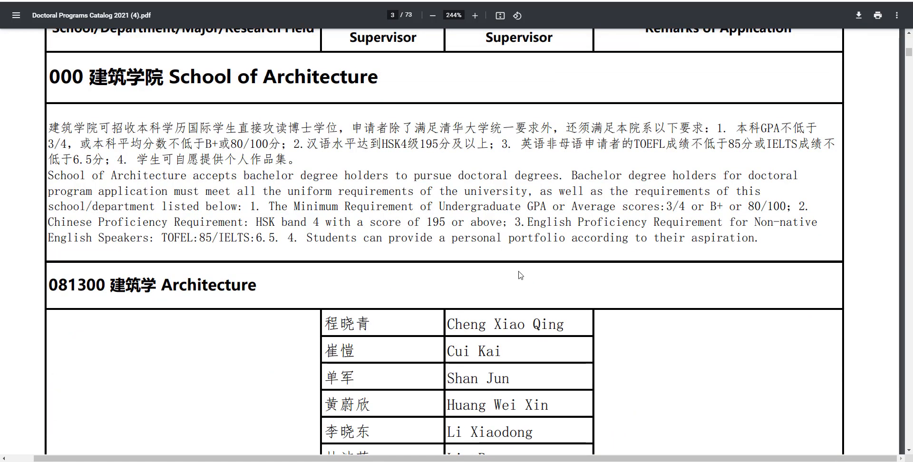
Step: Review the supervisor list for the Architecture doctoral major, highlighting several of the supervisors' names
scroll(452, 240, down, 4)
scroll(437, 242, down, 3)
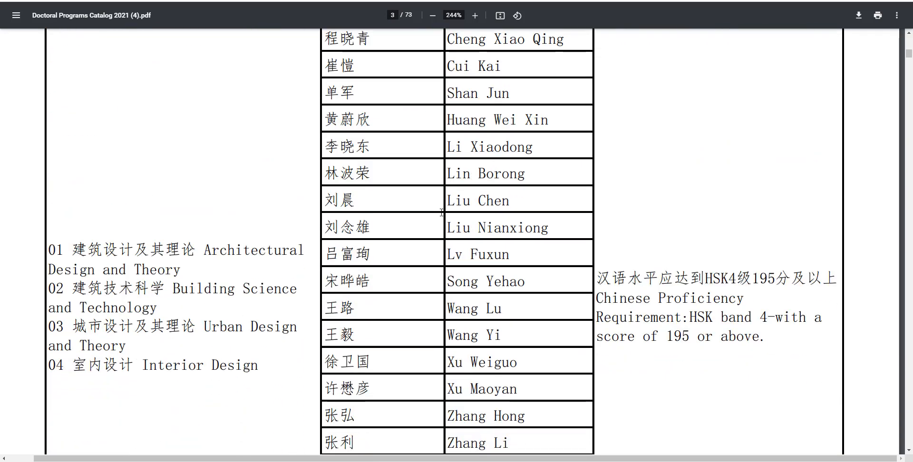
scroll(438, 242, up, 3)
drag(453, 133, 503, 322)
scroll(503, 312, down, 2)
scroll(503, 312, down, 2)
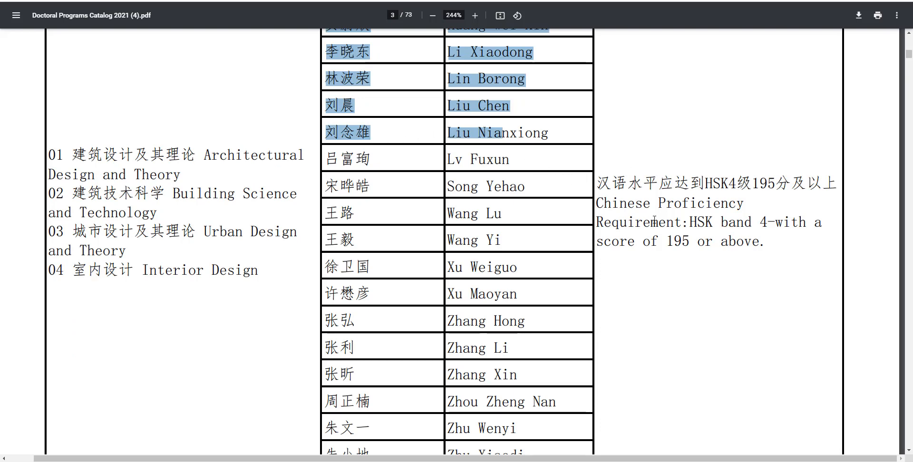
Step: Highlight the Chinese Proficiency Requirement in the Architecture doctoral remarks and recheck the supervisors and research fields
click(592, 200)
drag(597, 203, 715, 223)
scroll(652, 230, up, 7)
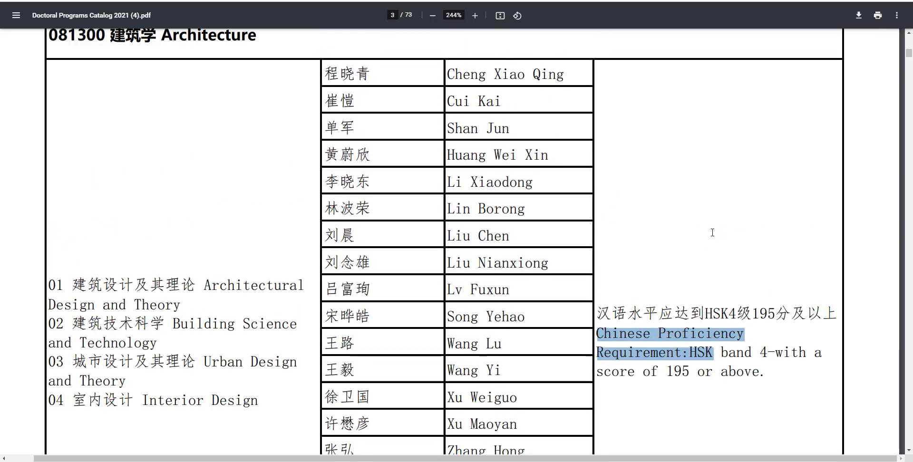
scroll(711, 226, down, 5)
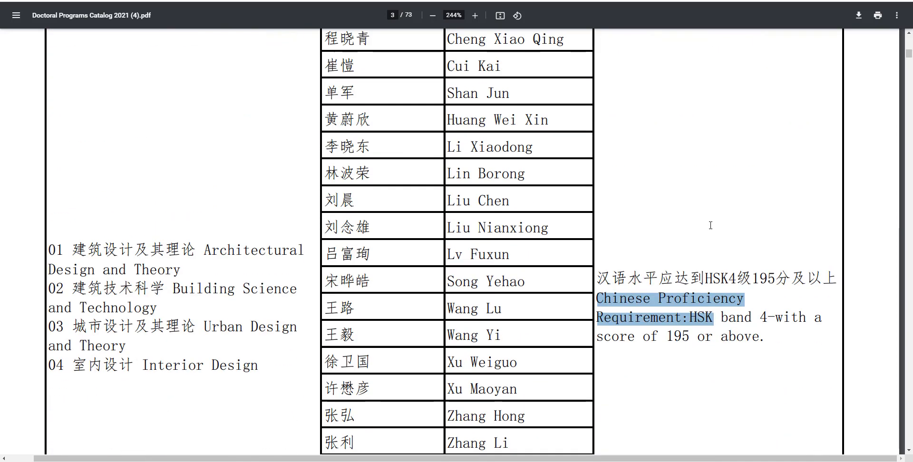
Step: Highlight the minimum undergraduate GPA or average score requirement in the School of Architecture's doctoral admission requirements
scroll(709, 223, up, 4)
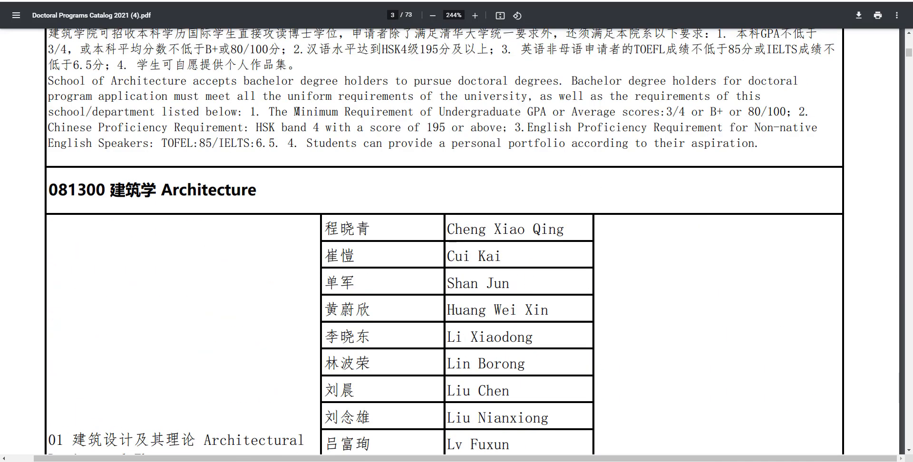
drag(296, 112, 671, 116)
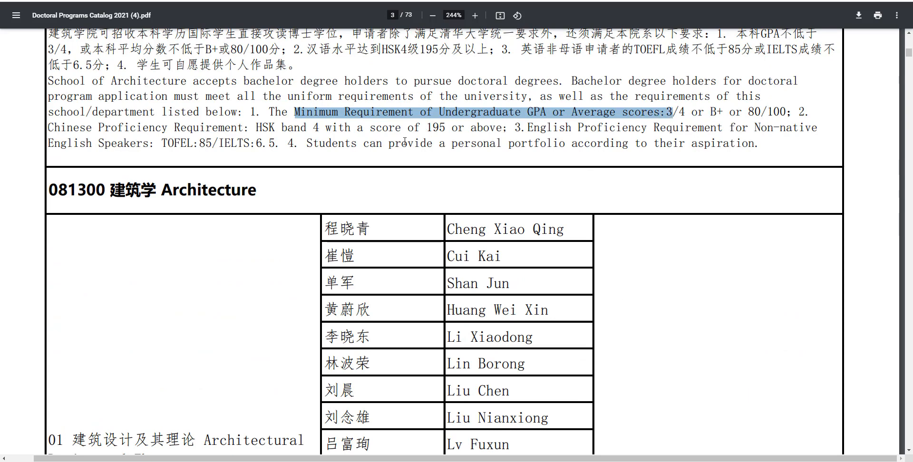
scroll(388, 135, up, 1)
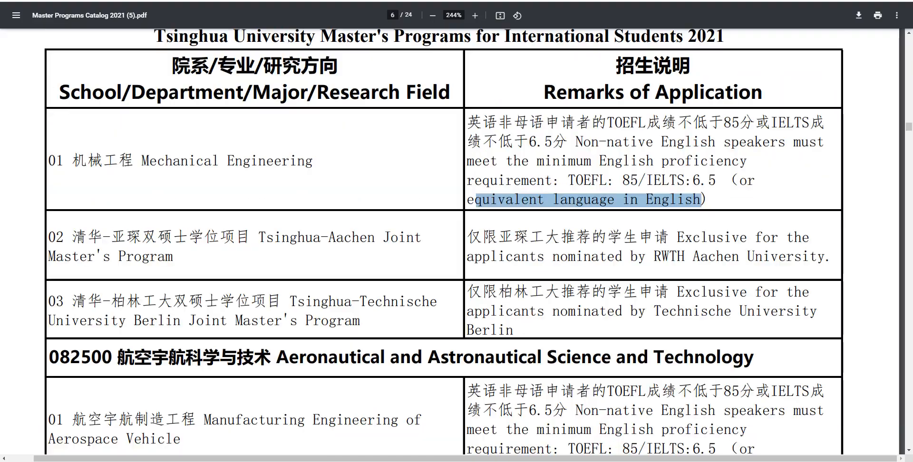
Step: Switch to the master's programs catalog and go back through its Mechanical, Environmental and Architecture programs to the contents list
scroll(421, 281, up, 15)
scroll(421, 280, up, 20)
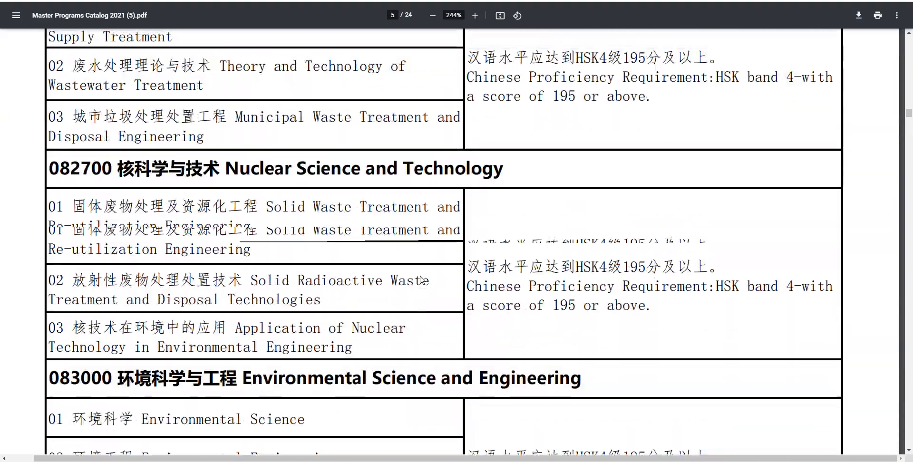
scroll(421, 280, up, 20)
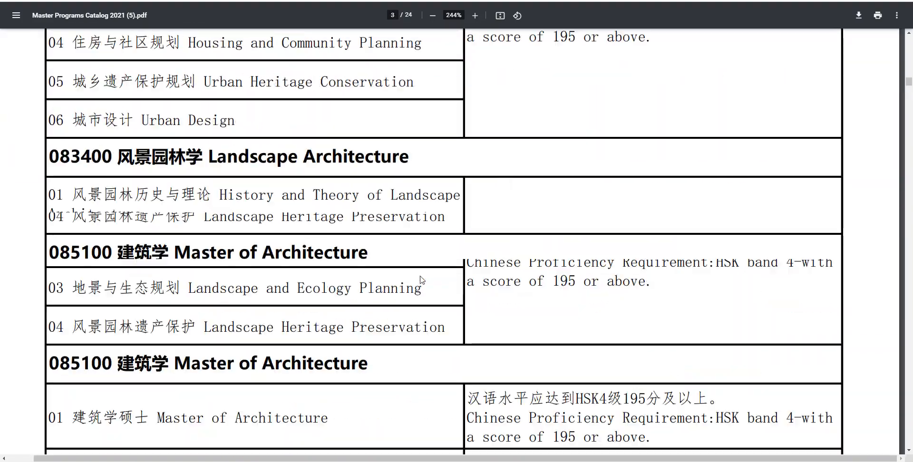
scroll(422, 280, up, 20)
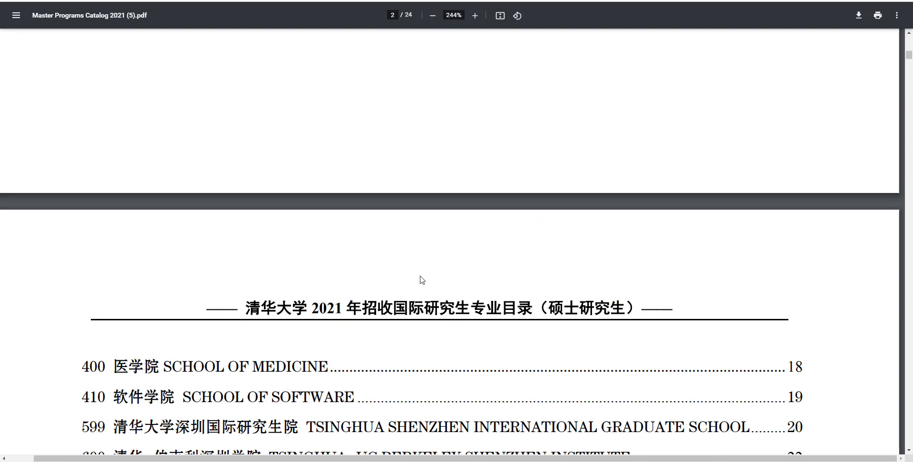
scroll(422, 281, down, 10)
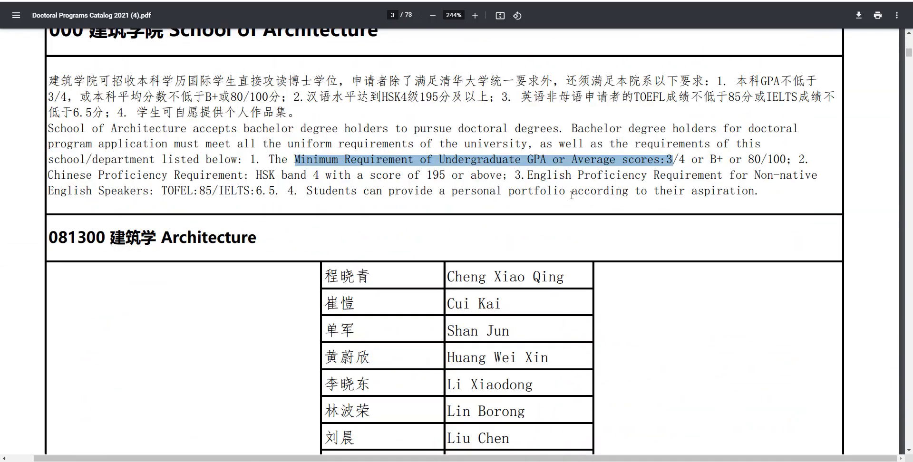
Step: Return to the doctoral catalog, clear the highlight, and review the Civil Engineering supervisors, highlighting one supervisor's English name
click(527, 180)
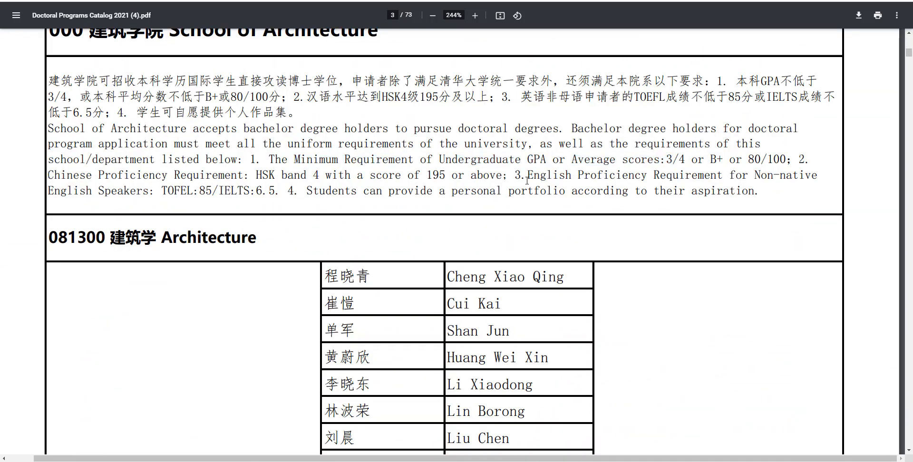
scroll(509, 181, down, 6)
scroll(478, 253, down, 10)
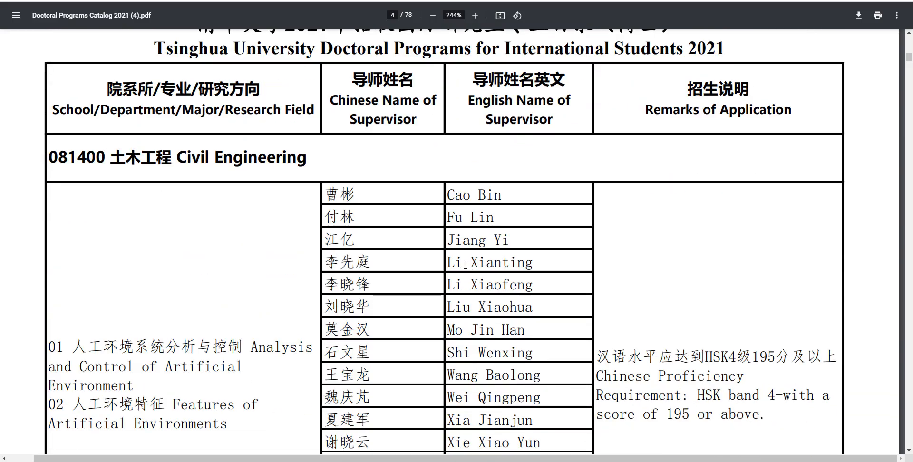
drag(448, 217, 490, 218)
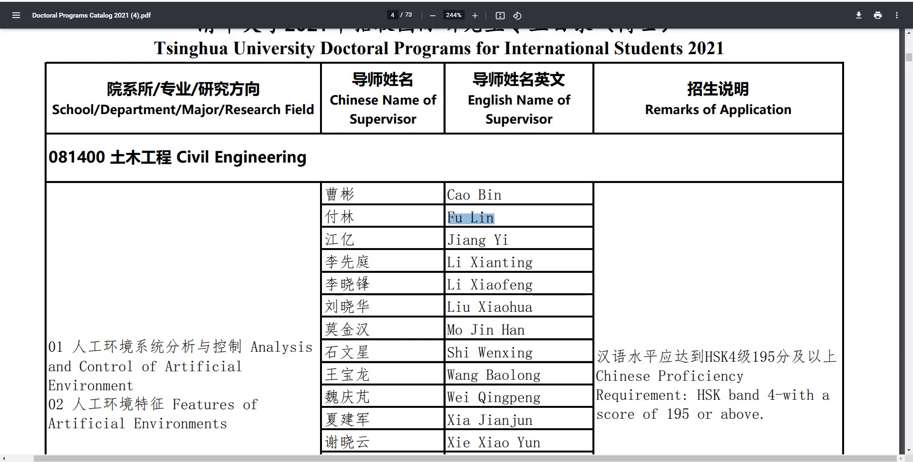
drag(449, 236, 449, 220)
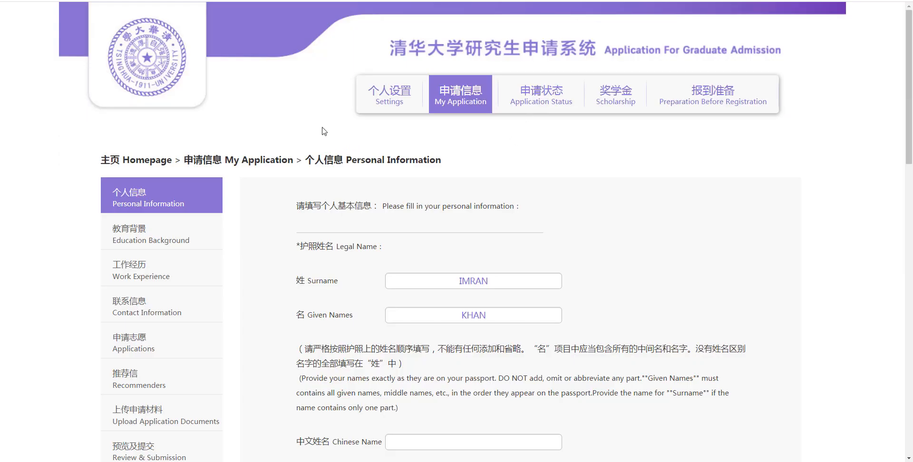
Step: Switch to Tsinghua's graduate application system, review the Personal Information form down to the current employer, and continue to Education Background
scroll(357, 164, down, 2)
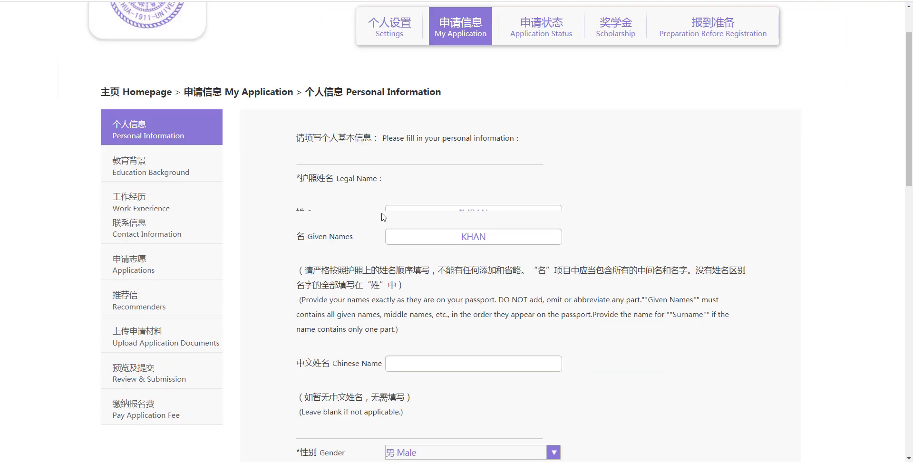
scroll(384, 195, down, 1)
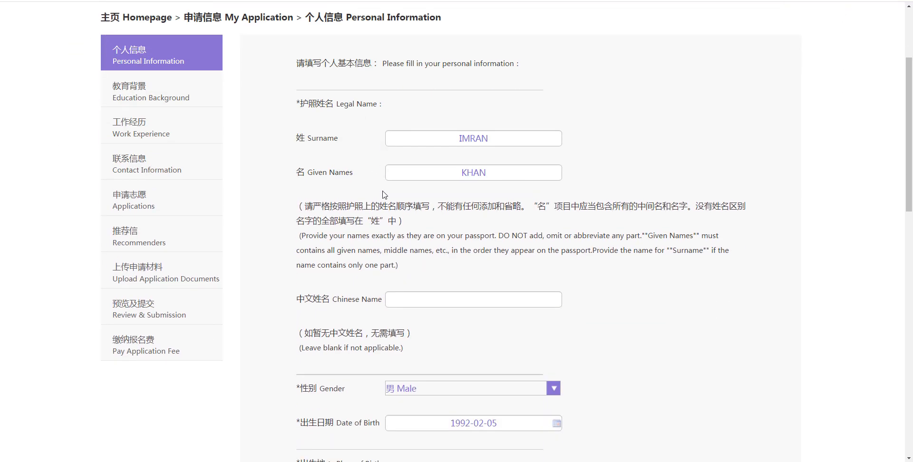
scroll(403, 192, down, 3)
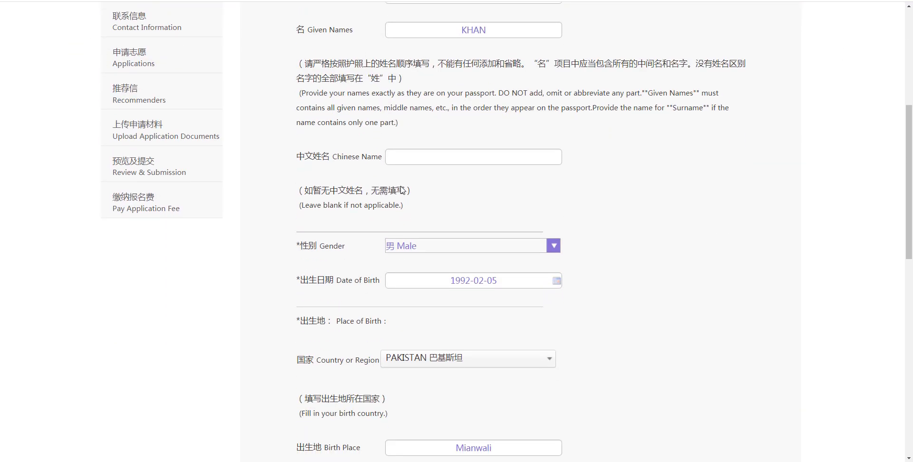
scroll(402, 190, down, 8)
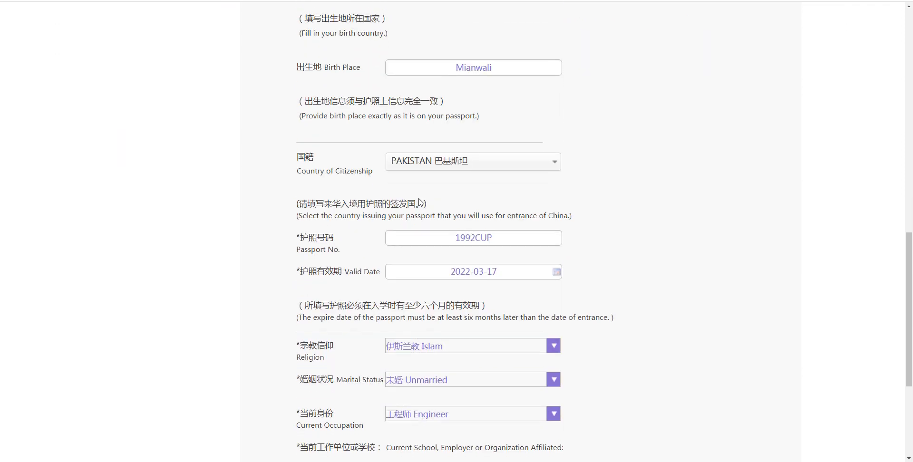
scroll(420, 204, up, 1)
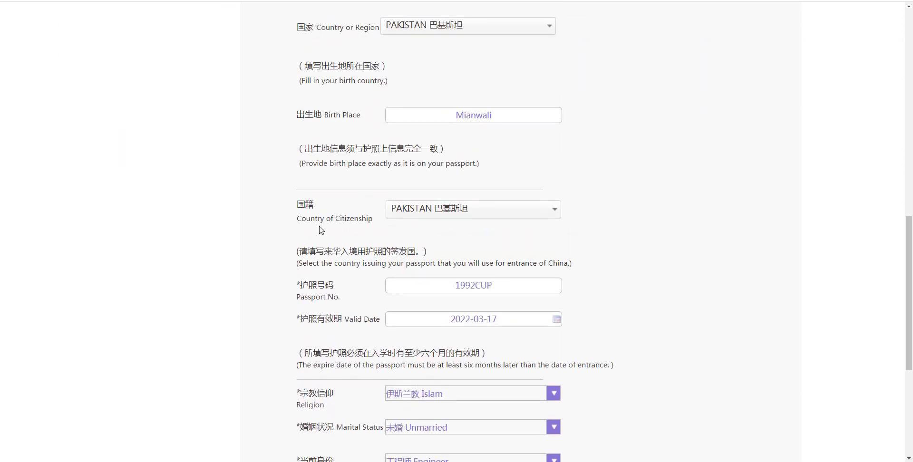
scroll(326, 230, down, 1)
scroll(350, 266, down, 2)
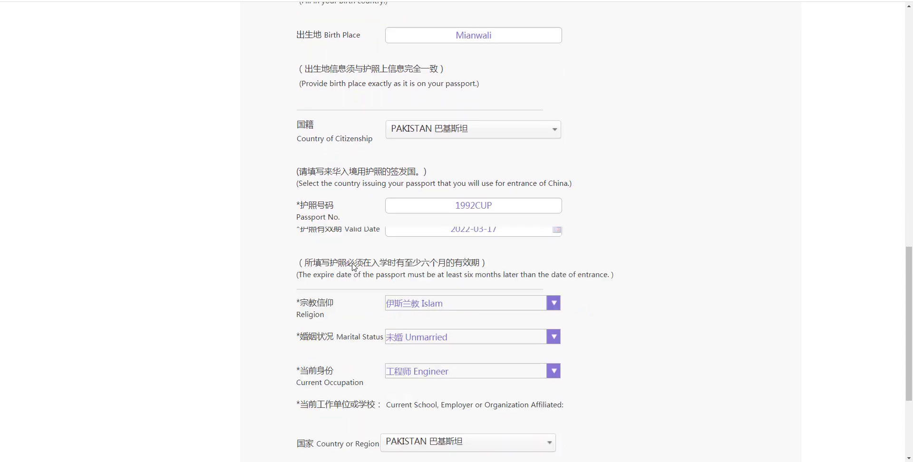
scroll(346, 270, down, 2)
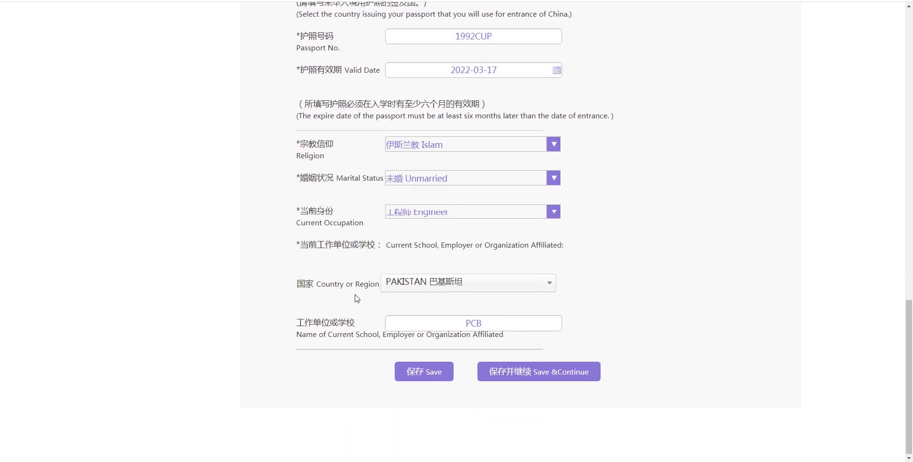
drag(295, 344, 327, 337)
click(327, 337)
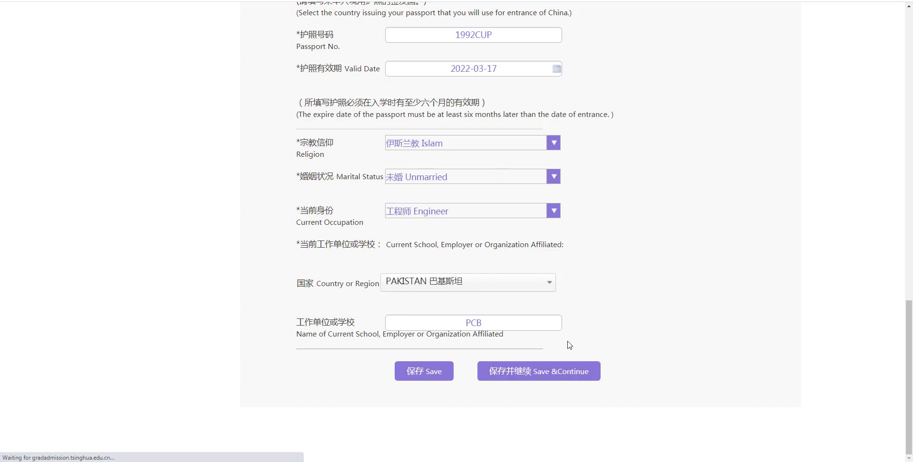
Step: Check the available Highest Degree options in Education Background and select Master Degree (Awarded)
scroll(569, 335, up, 5)
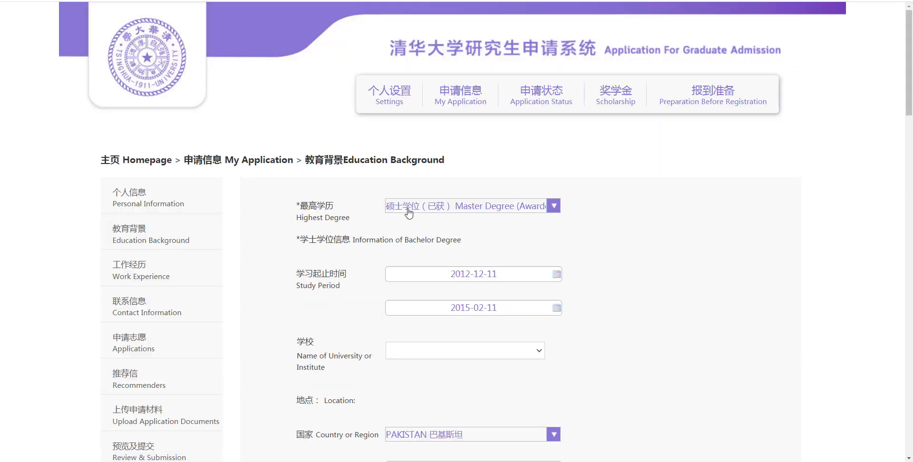
scroll(511, 167, down, 1)
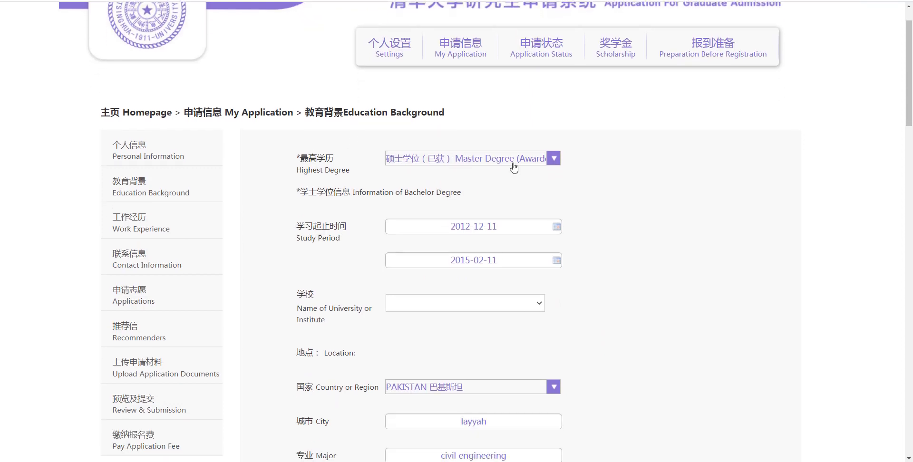
click(513, 167)
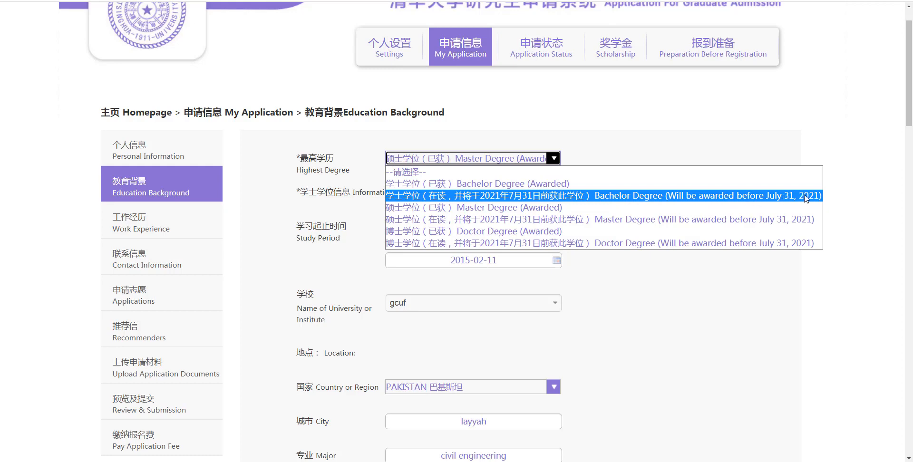
click(647, 288)
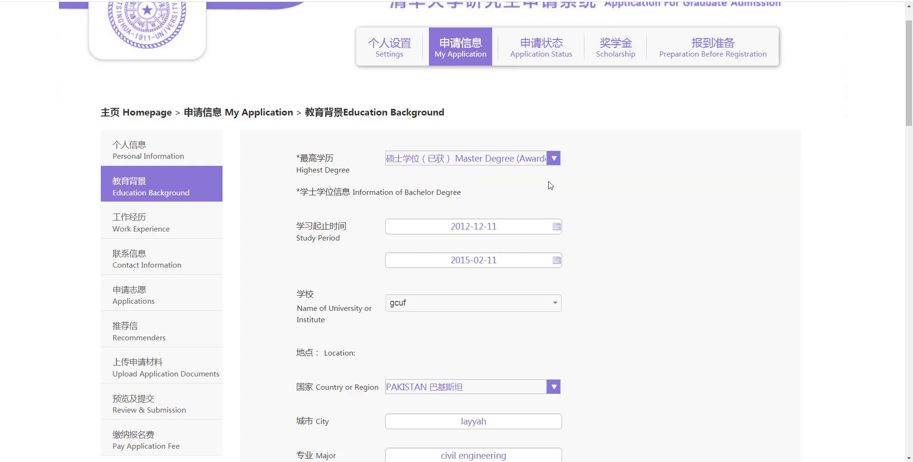
click(526, 161)
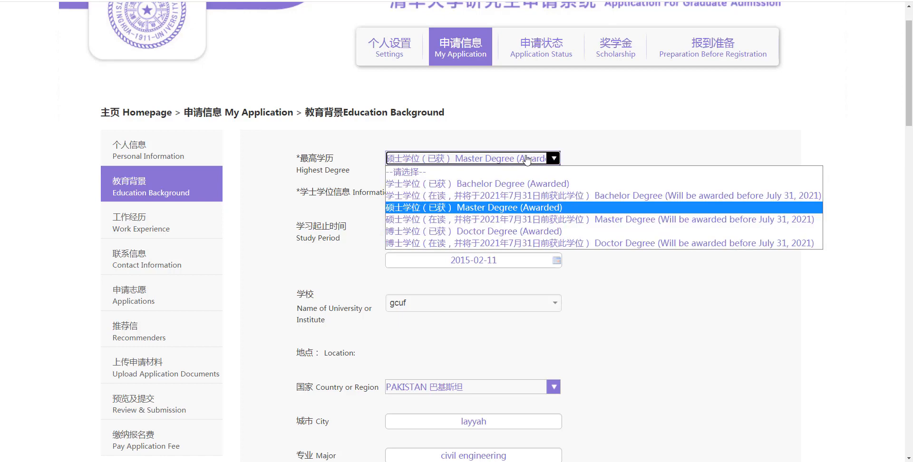
click(531, 211)
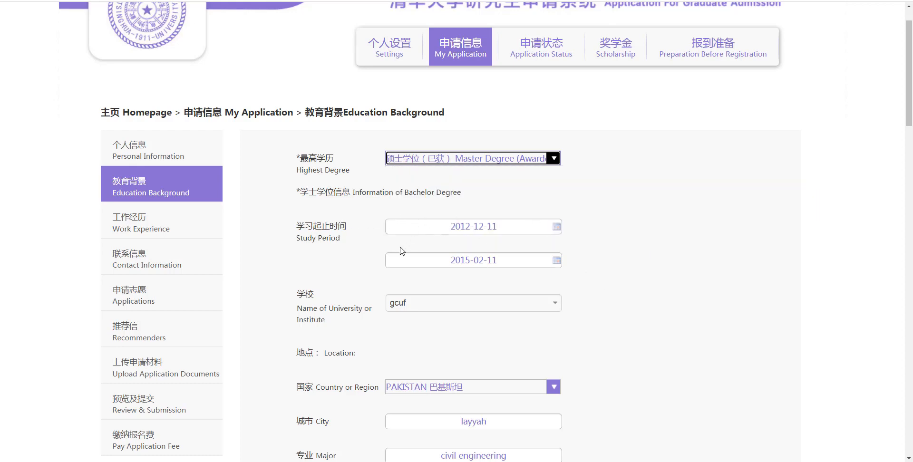
Step: Review the bachelor's and master's degree details in Education Background, highlighting the heading "Information of Master's Degree"
scroll(463, 260, down, 2)
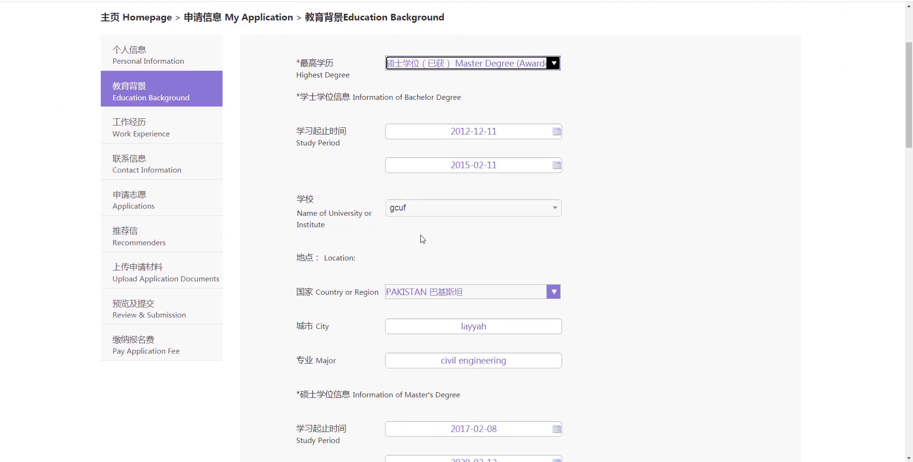
scroll(422, 239, down, 2)
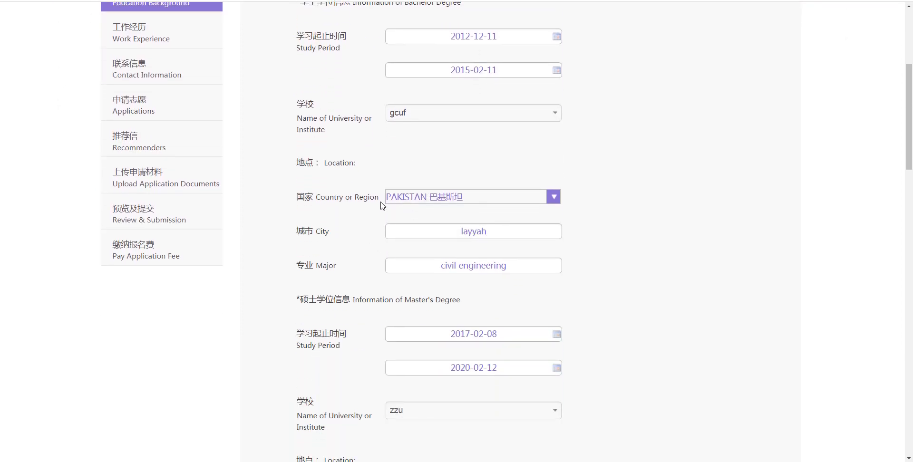
drag(381, 204, 601, 350)
scroll(613, 286, down, 1)
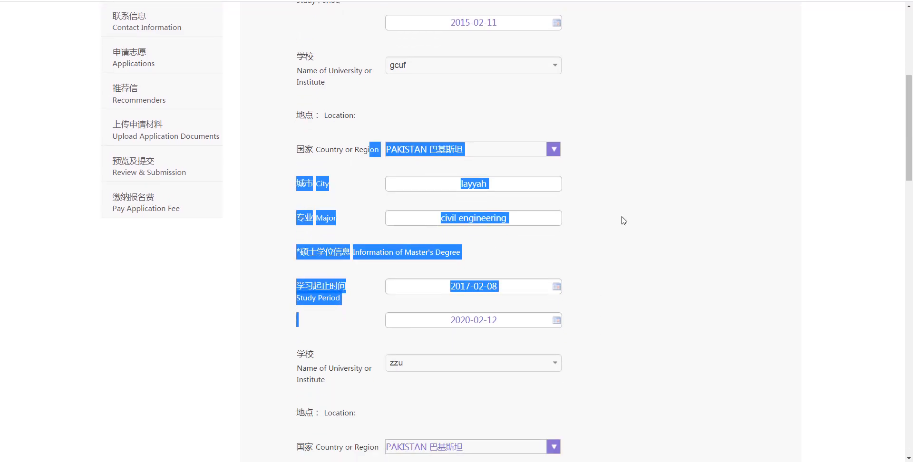
click(623, 220)
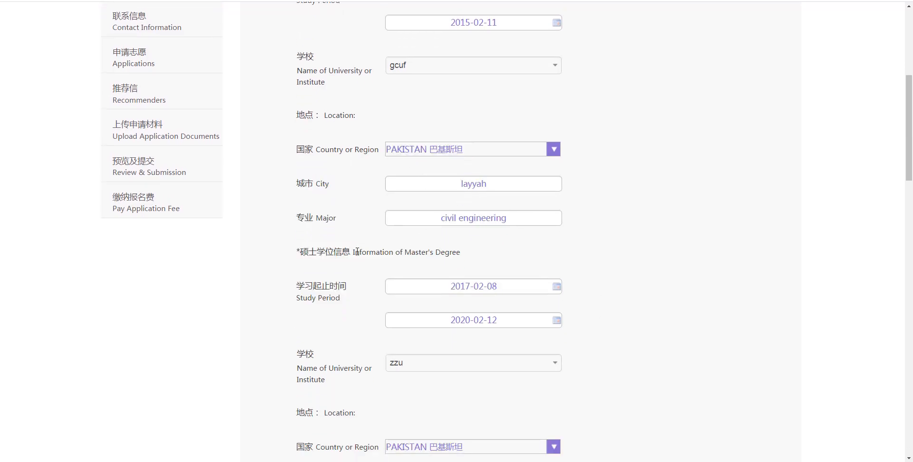
scroll(384, 194, up, 2)
scroll(397, 193, down, 3)
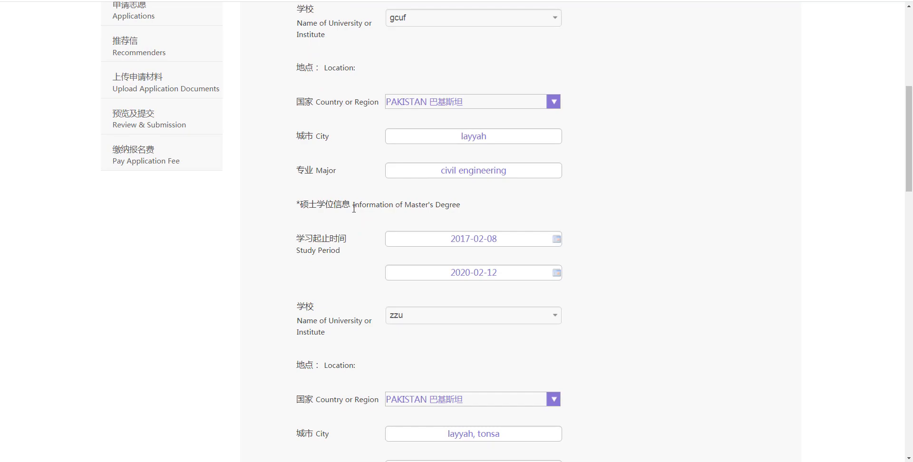
drag(354, 209, 462, 212)
scroll(459, 212, up, 4)
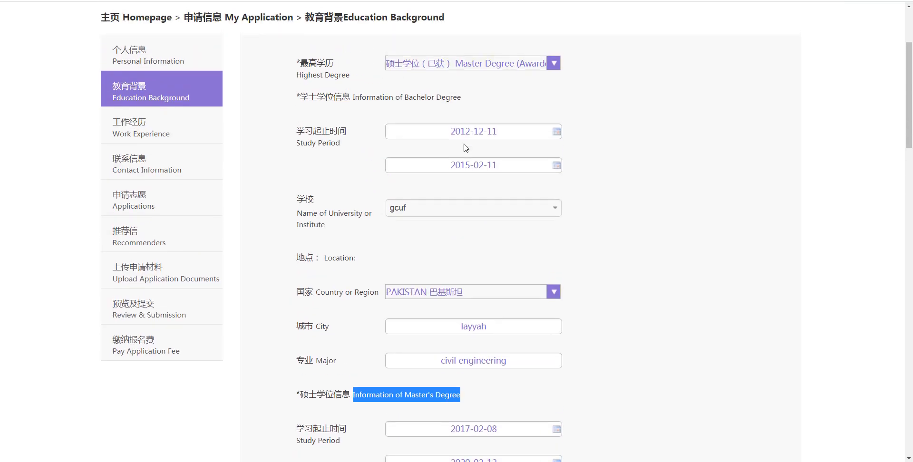
Step: Reselect Master Degree (Awarded) as the highest degree, and review the master's degree details and the Language Skill section
click(498, 66)
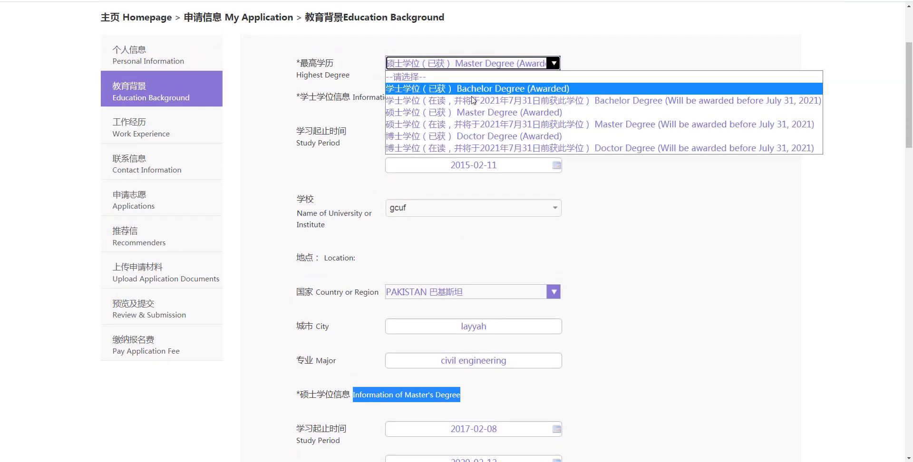
click(408, 114)
scroll(409, 214, down, 5)
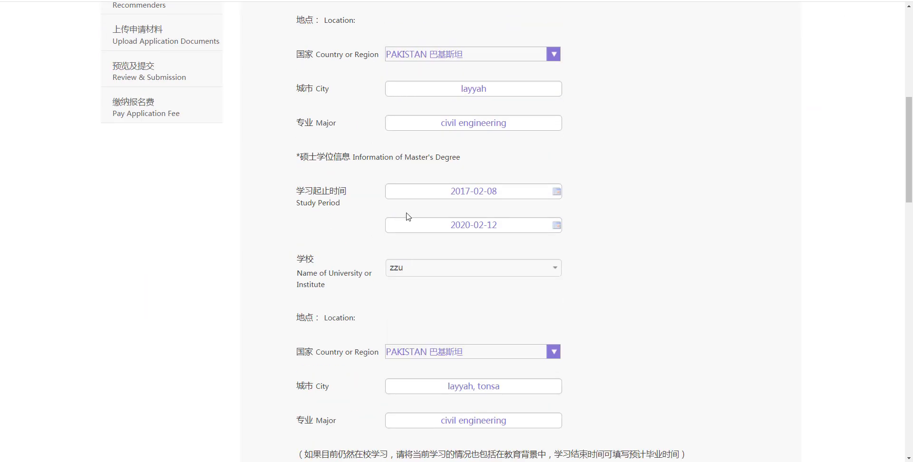
scroll(399, 176, down, 6)
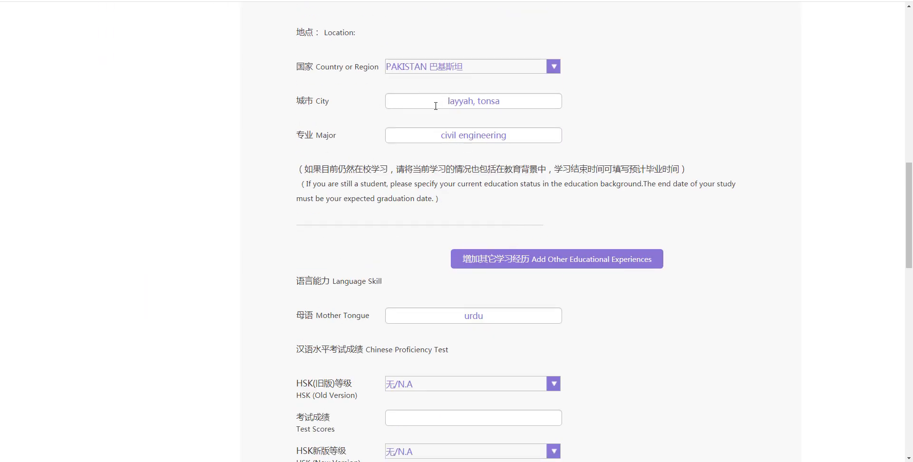
scroll(436, 105, down, 3)
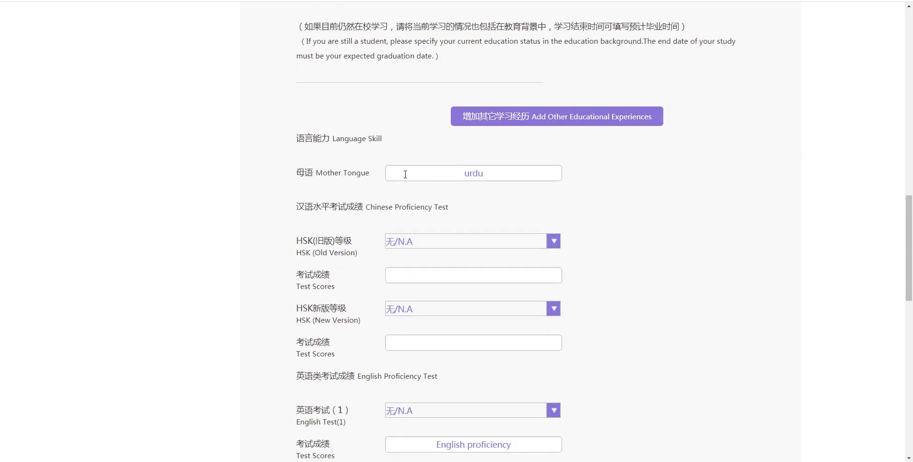
Step: Review the mother tongue and the Chinese Proficiency Test fields, checking the level options for HSK (New Version)
double_click(487, 175)
click(573, 191)
scroll(464, 192, down, 1)
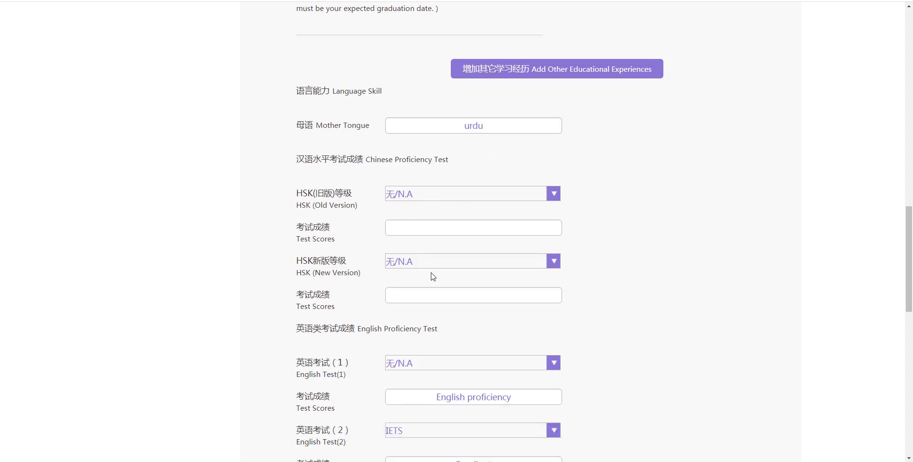
scroll(430, 275, down, 3)
click(438, 118)
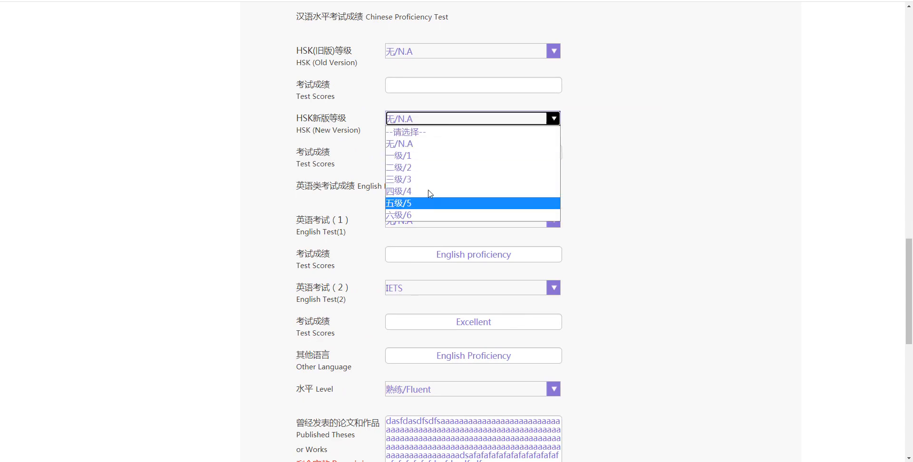
key(Up)
key(Up)
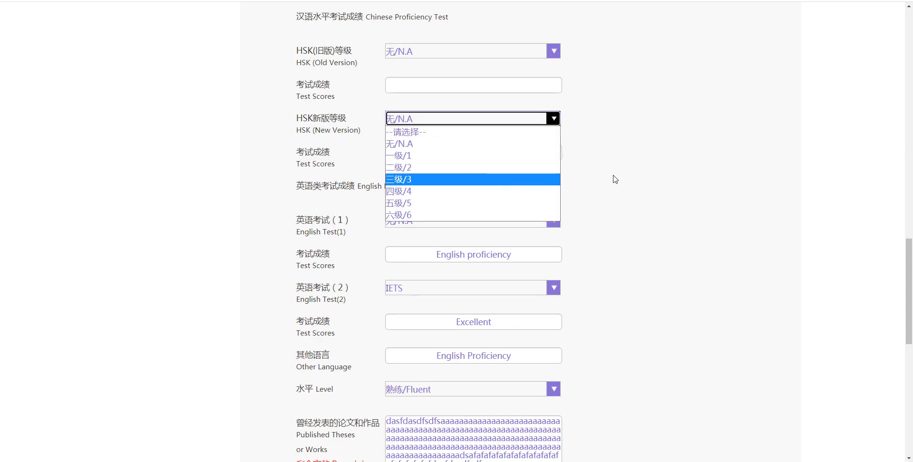
click(622, 177)
scroll(554, 195, down, 2)
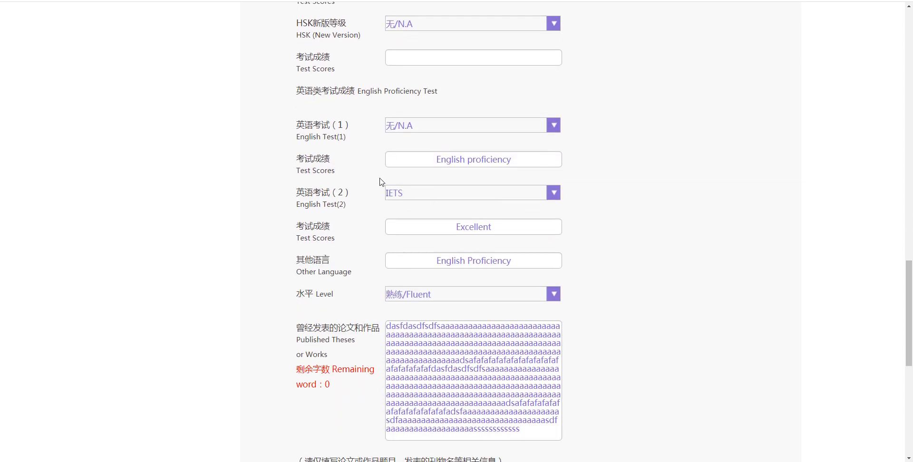
Step: Compare the available options for English Test(1) and set it to IETS
click(412, 125)
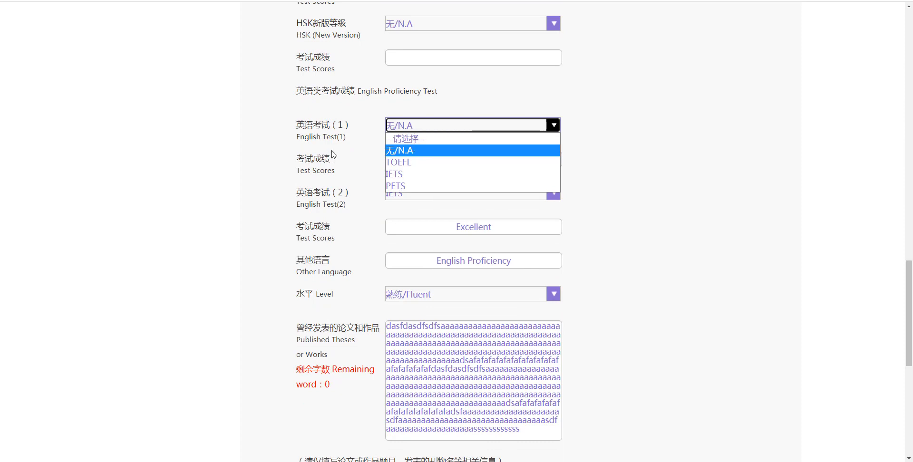
click(402, 174)
click(440, 129)
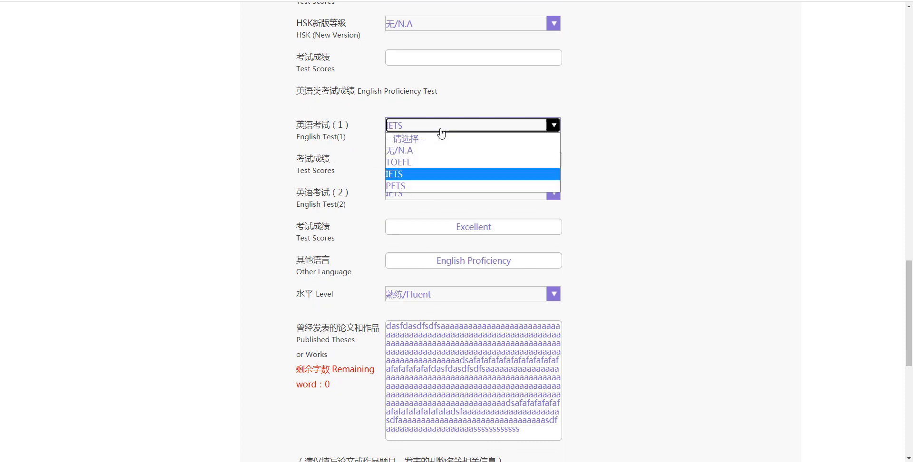
click(408, 151)
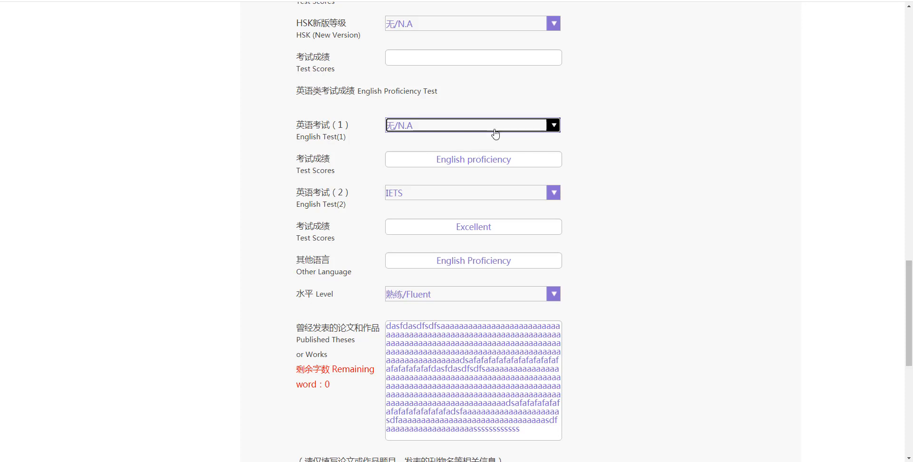
click(490, 127)
click(419, 174)
scroll(466, 205, down, 2)
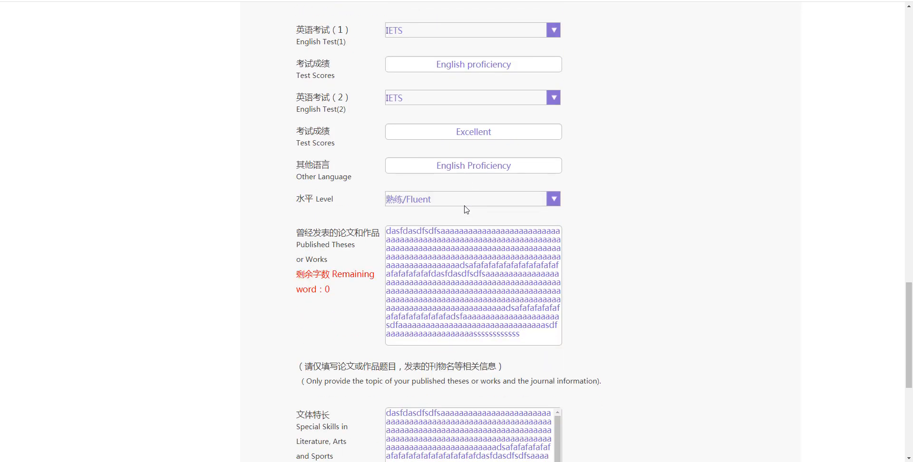
Step: Review the language level, the Published Theses or Works field, and the Special Skills in Literature, Arts and Sports field
scroll(466, 207, down, 2)
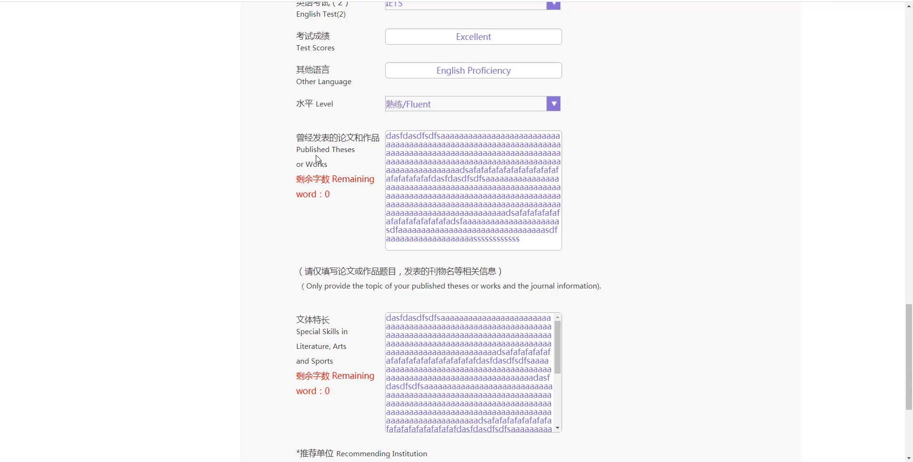
click(451, 169)
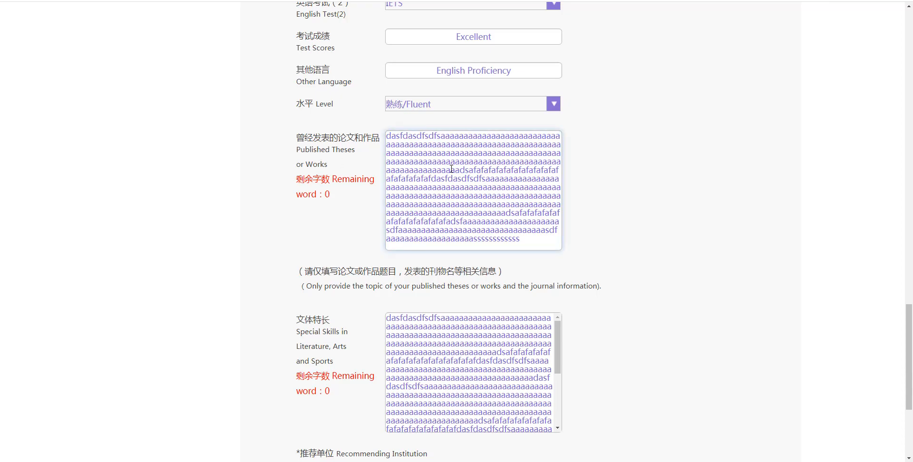
scroll(451, 168, down, 3)
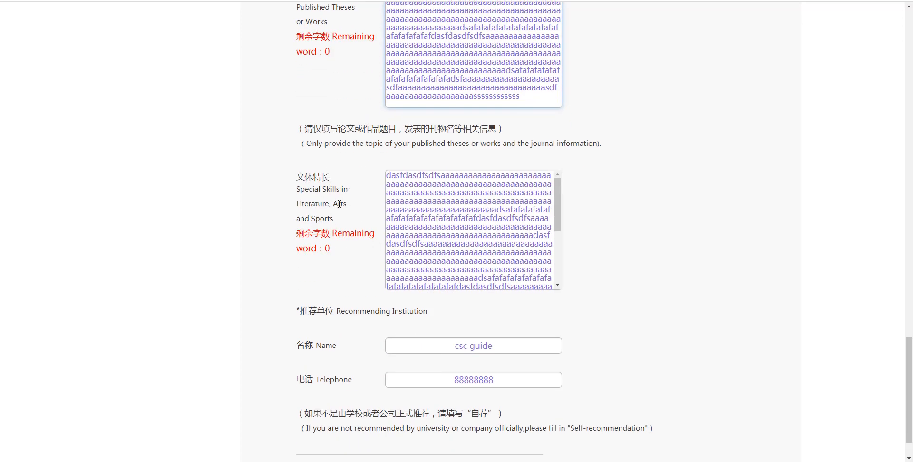
click(427, 208)
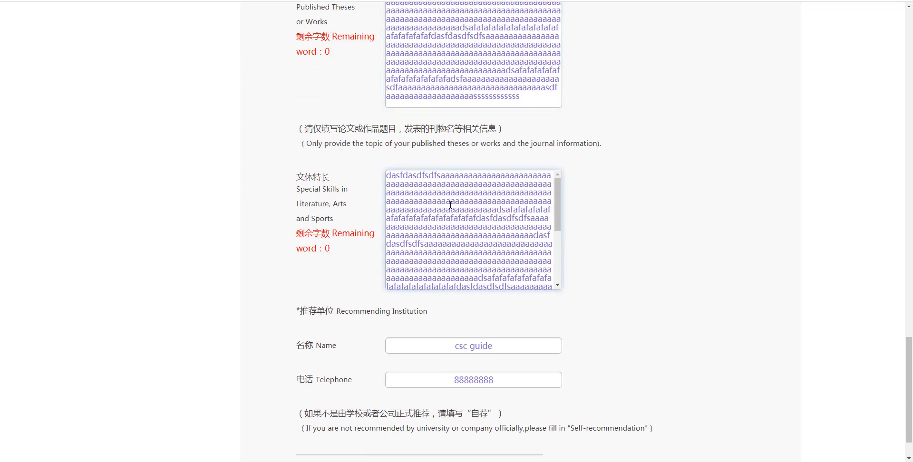
scroll(465, 292, down, 1)
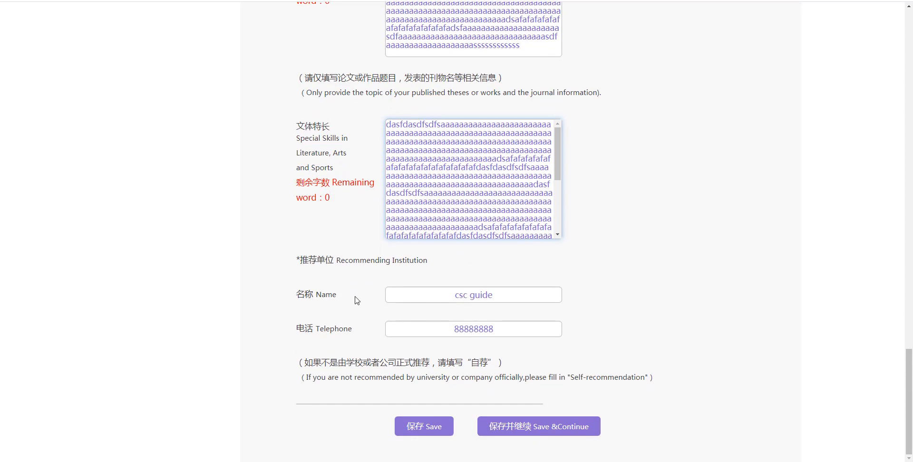
Step: Set the Recommending Institution's name to "csc guide official"
drag(366, 260, 428, 264)
drag(451, 295, 495, 295)
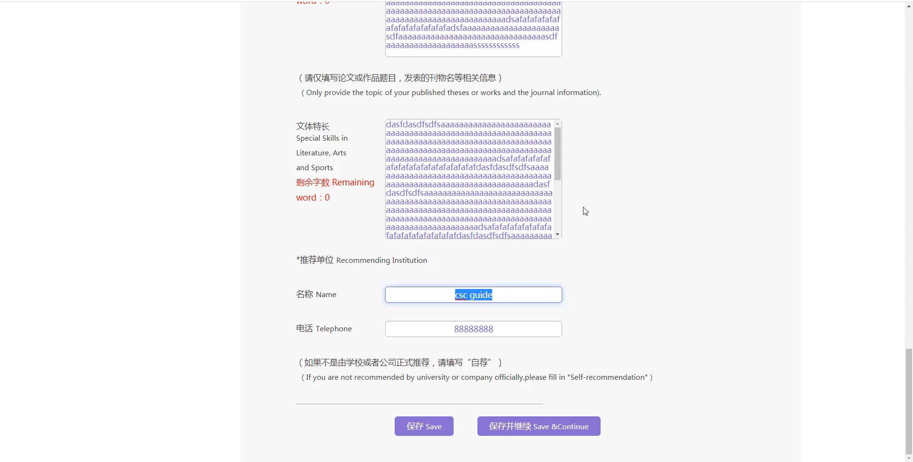
scroll(546, 228, down, 2)
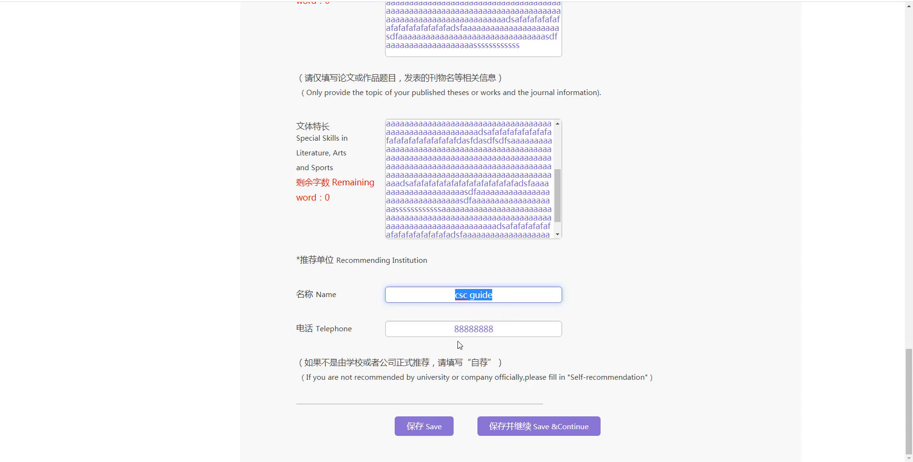
click(500, 291)
text(official)
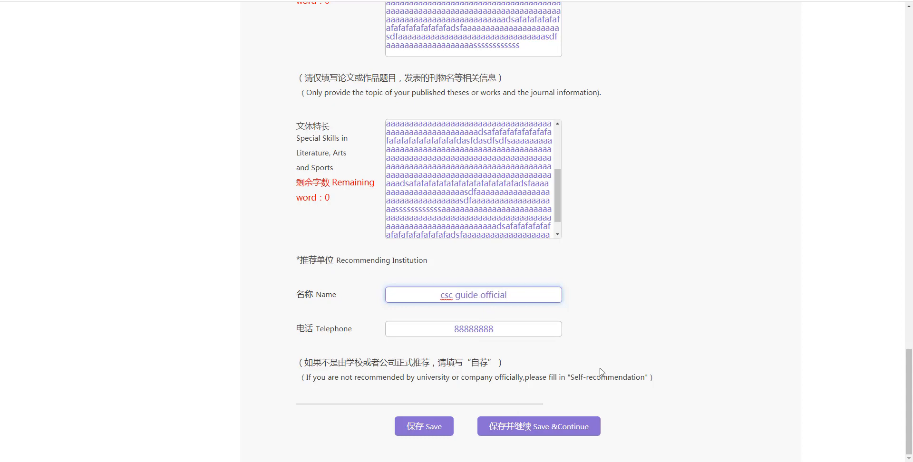
Step: Save Education Background and continue past Work Experience to Contact Information without adding any work experience
drag(453, 328, 545, 327)
click(607, 314)
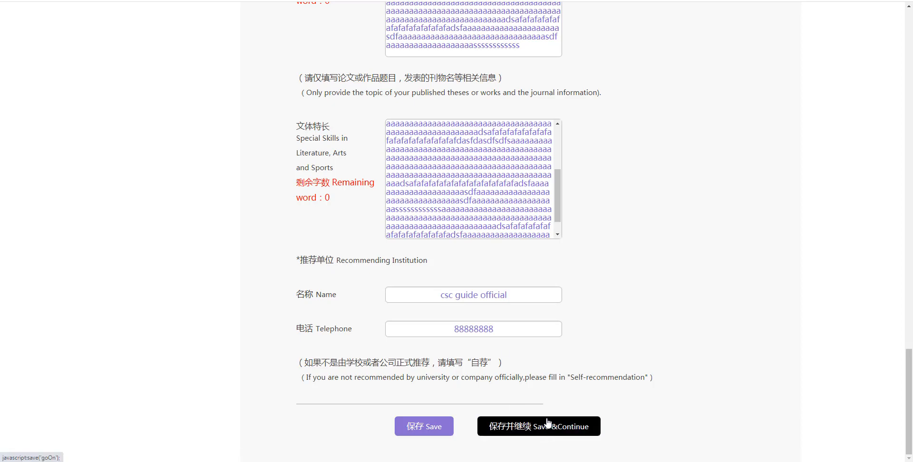
click(545, 432)
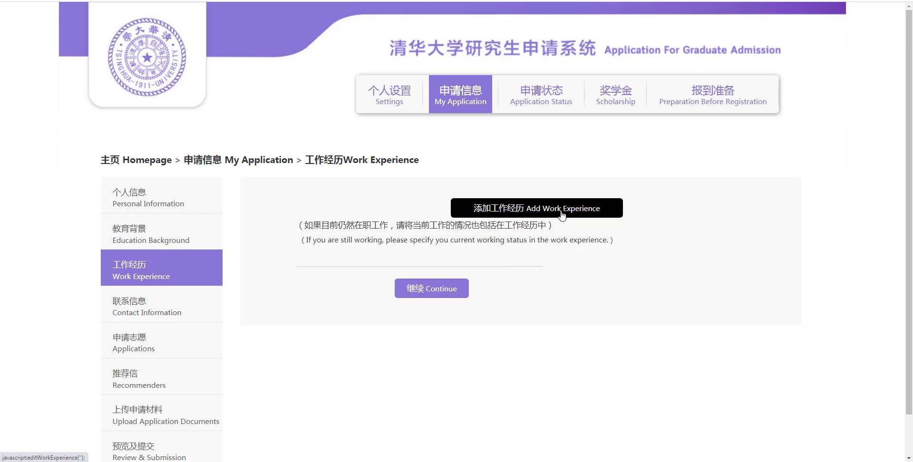
click(432, 289)
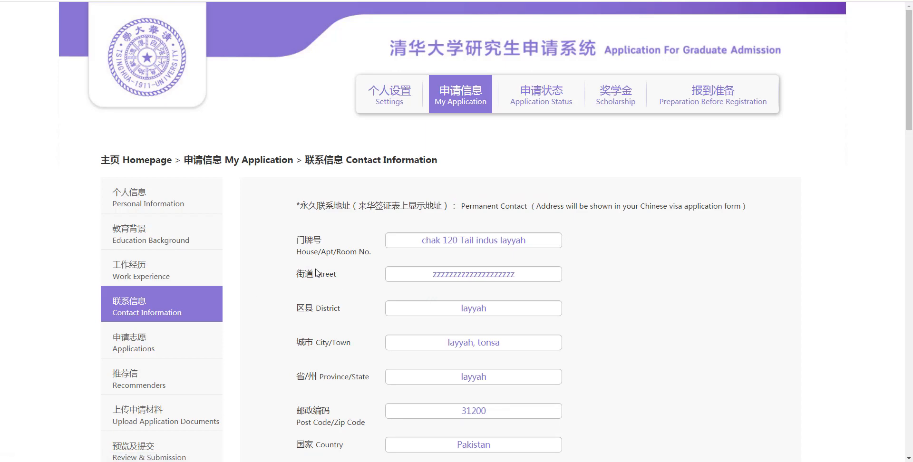
Step: Review the Permanent Contact fields with their address note, and the fields for the address to receive admission documents
scroll(483, 233, down, 2)
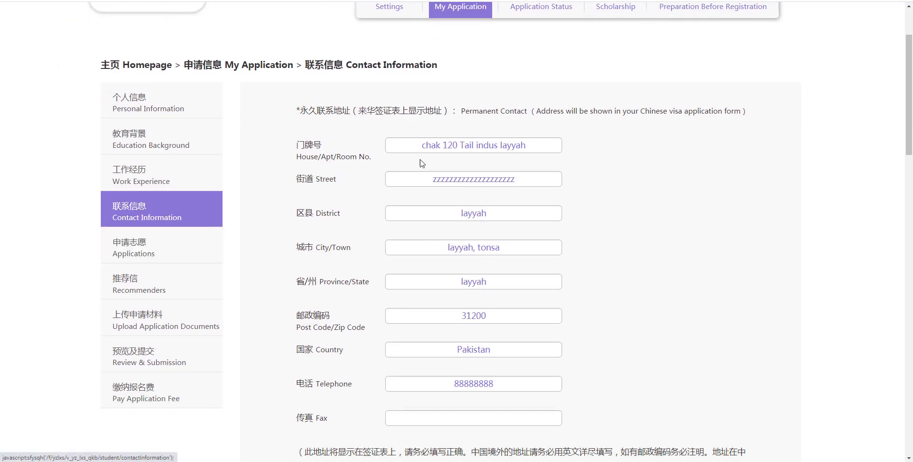
drag(365, 144, 572, 349)
scroll(572, 350, down, 1)
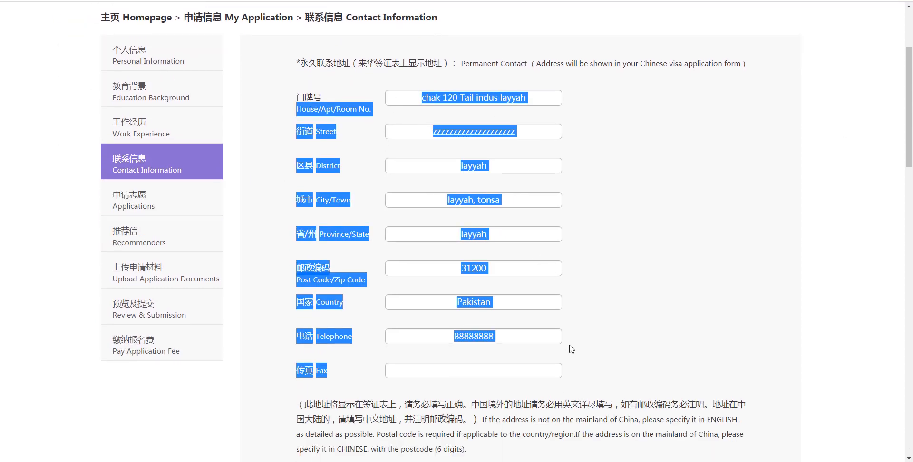
click(622, 287)
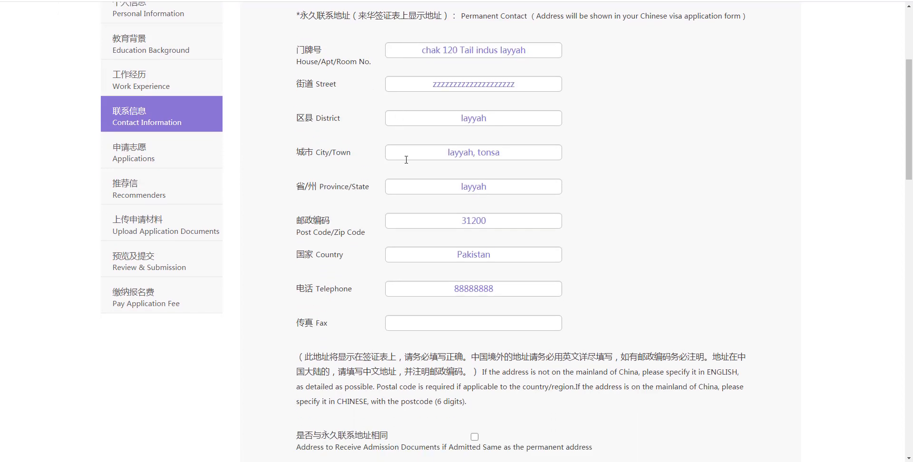
scroll(331, 141, down, 1)
scroll(377, 203, down, 6)
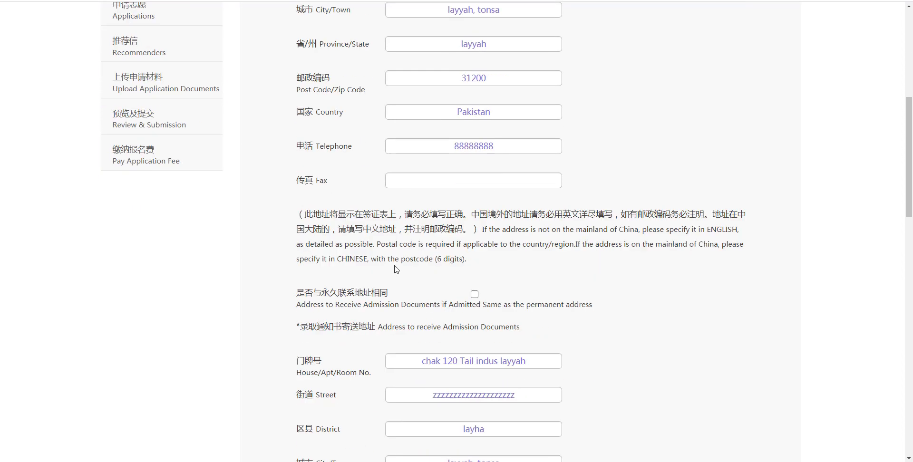
drag(297, 220, 547, 364)
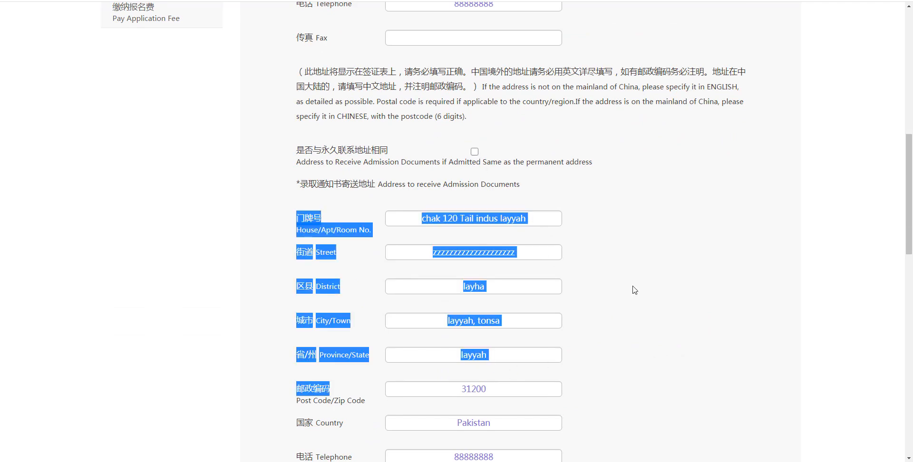
scroll(683, 338, down, 5)
scroll(674, 337, down, 1)
scroll(674, 338, up, 7)
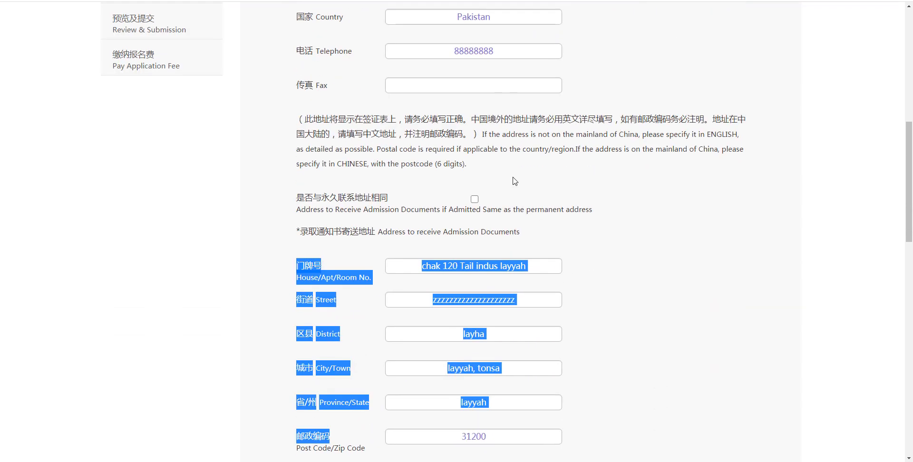
Step: Mark the address to receive admission documents as the same as the permanent address, and compare the two address sections
click(474, 199)
scroll(539, 219, up, 6)
click(417, 134)
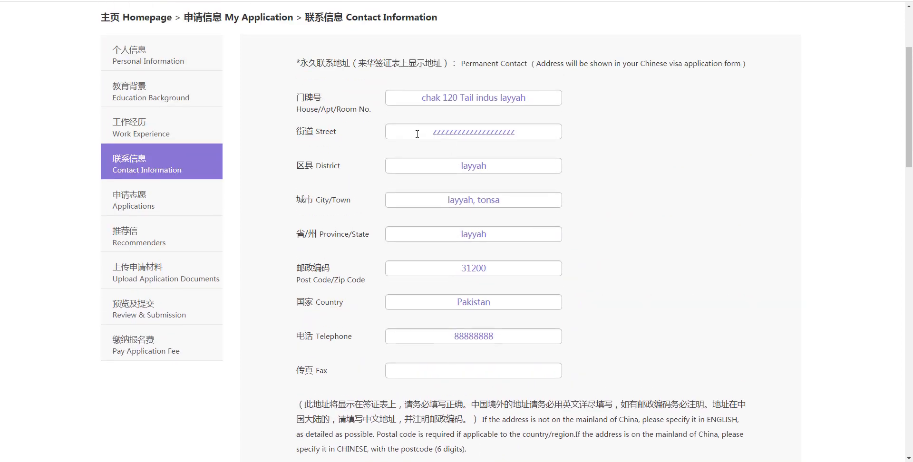
scroll(401, 136, down, 5)
click(366, 300)
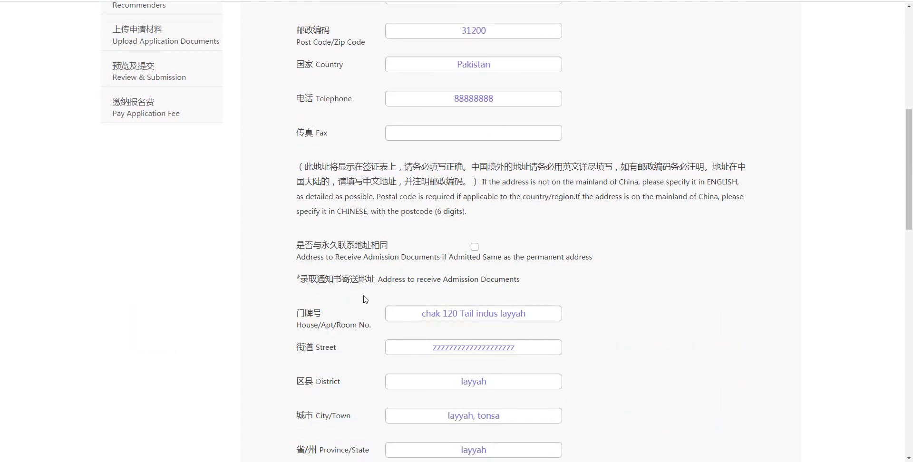
scroll(443, 273, up, 5)
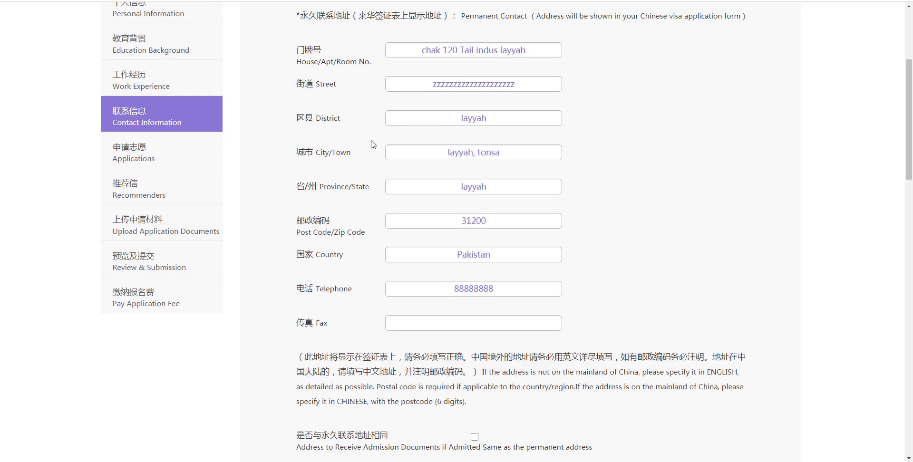
scroll(373, 145, down, 4)
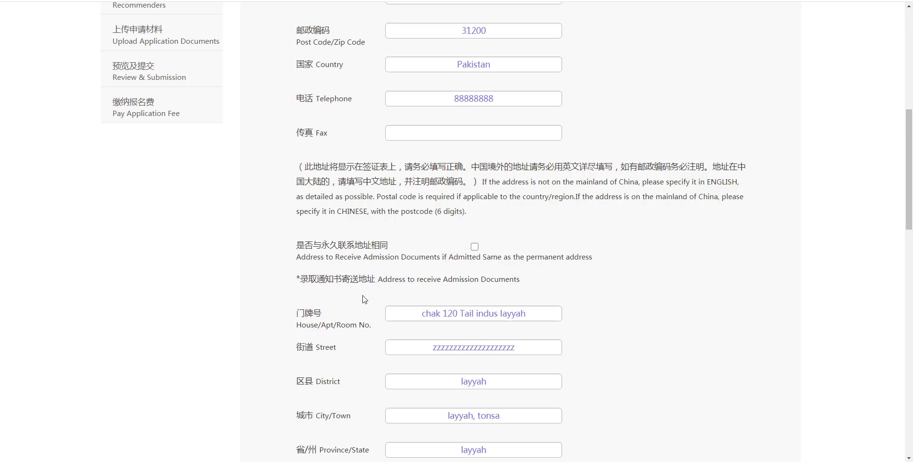
scroll(365, 300, down, 1)
scroll(421, 291, down, 1)
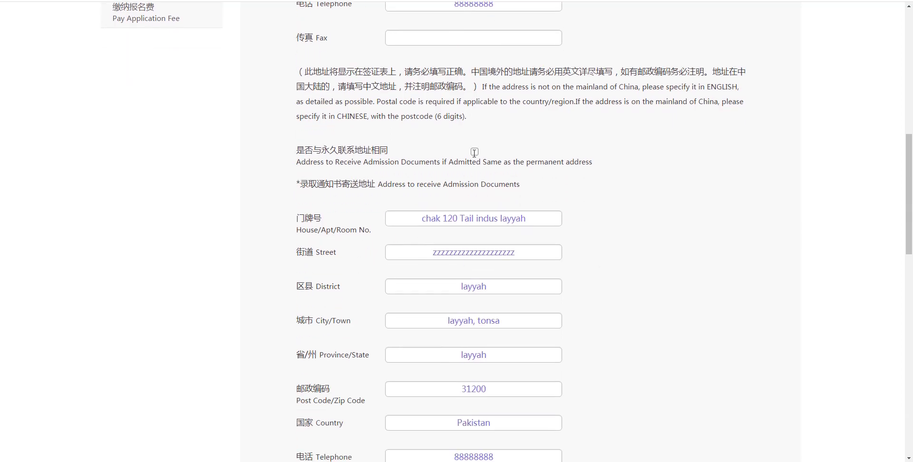
Step: Review the Financial Sponsor section, highlighting the sponsor's name, relationship and address
scroll(389, 281, down, 9)
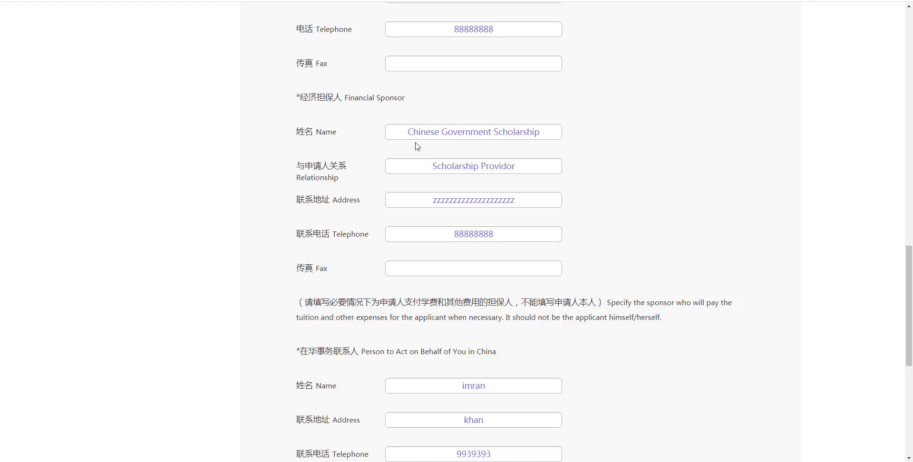
drag(405, 132, 552, 132)
drag(513, 164, 479, 166)
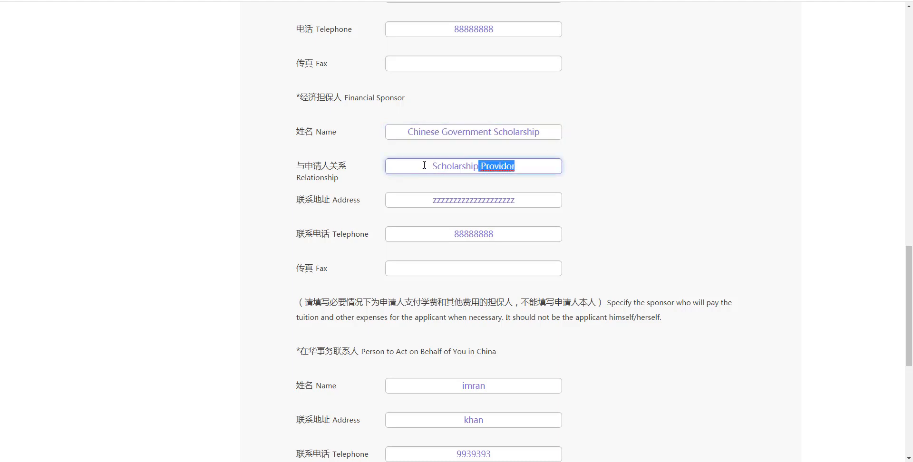
click(411, 170)
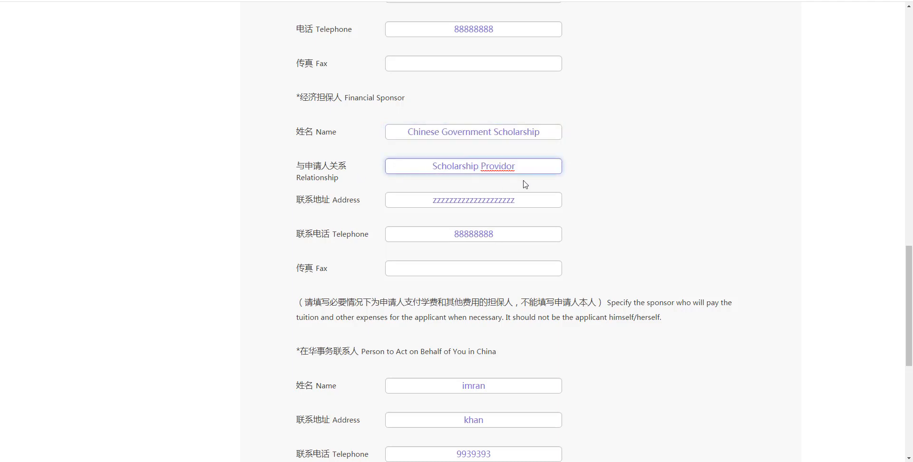
drag(406, 202, 502, 202)
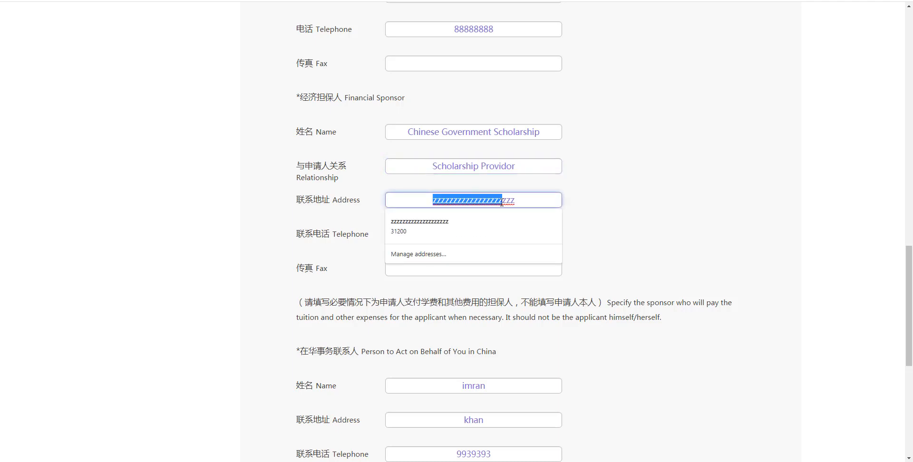
drag(521, 165, 511, 165)
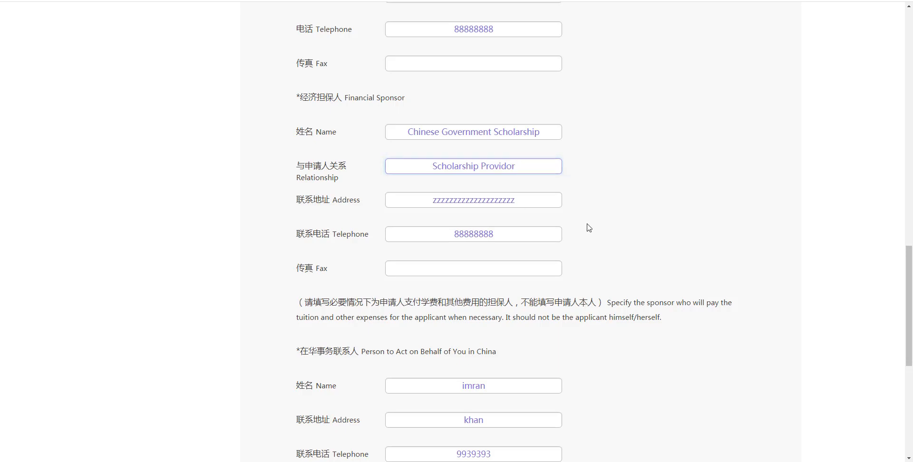
Step: Review the Financial Sponsor section again, highlighting the address and all sponsor fields, and read the note about who may be the sponsor
drag(422, 201, 500, 204)
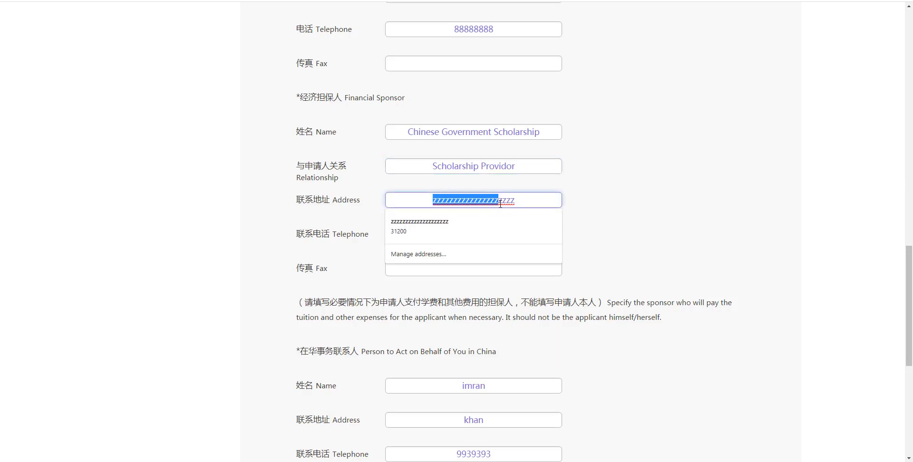
click(604, 214)
scroll(452, 249, down, 3)
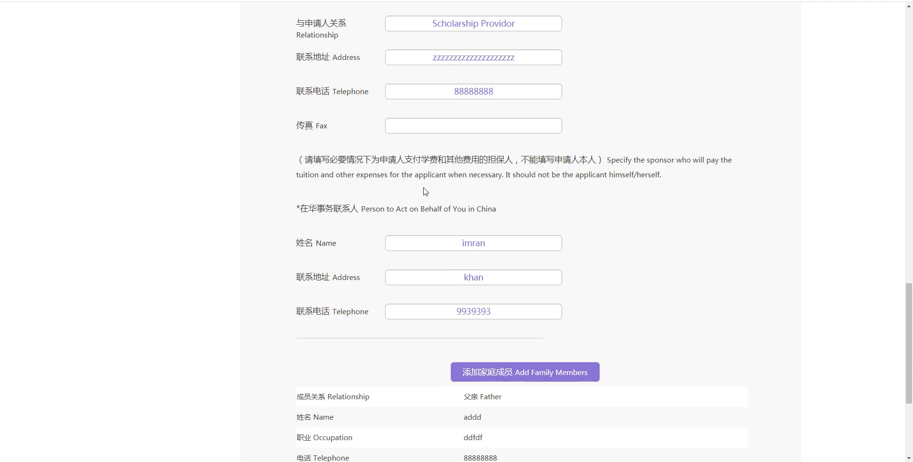
scroll(473, 204, up, 2)
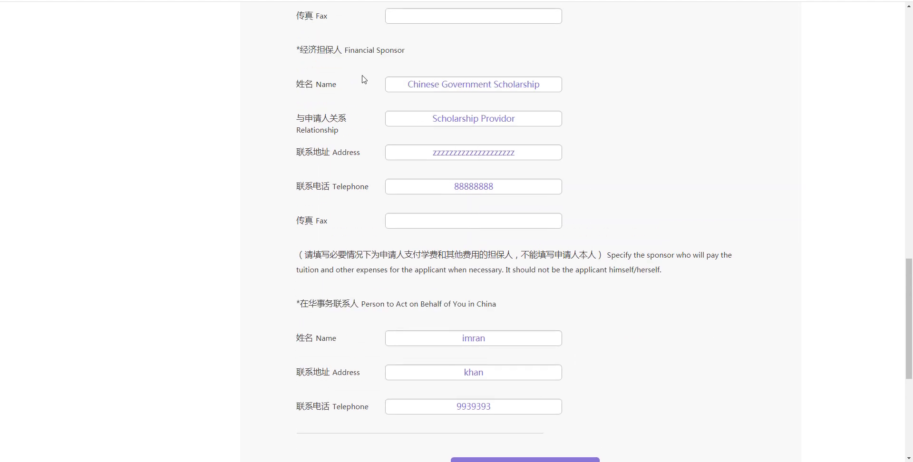
drag(364, 79, 591, 222)
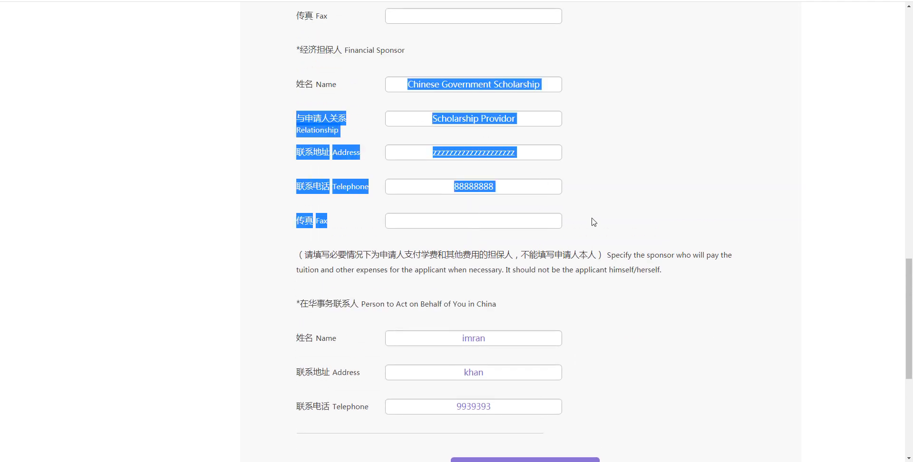
click(594, 222)
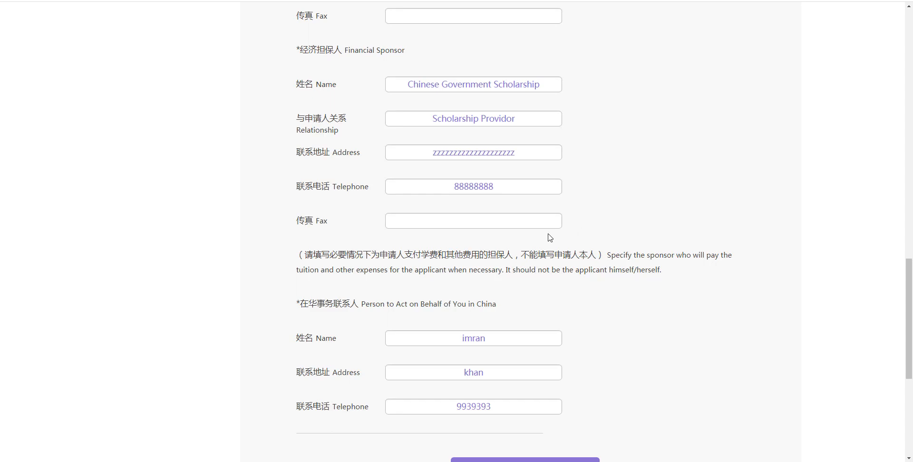
scroll(528, 244, down, 2)
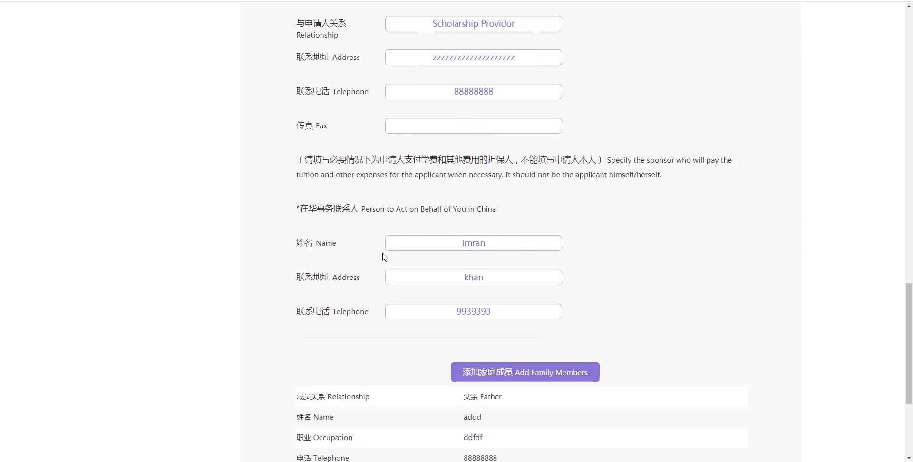
Step: Review the name, address and telephone fields for the Person to Act on Behalf of You in China
drag(383, 242, 524, 305)
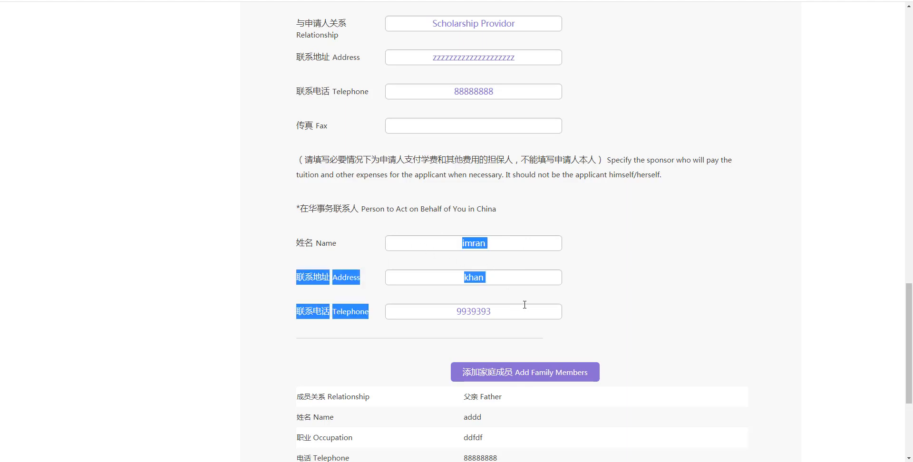
click(616, 309)
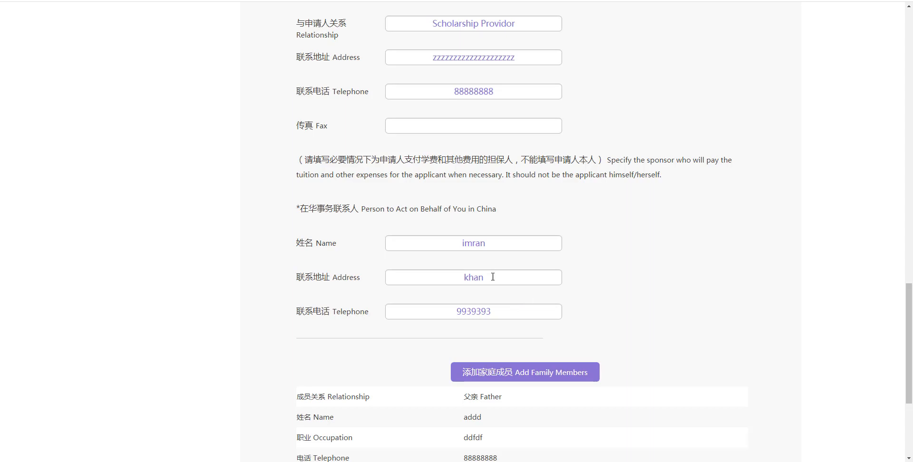
scroll(455, 267, down, 1)
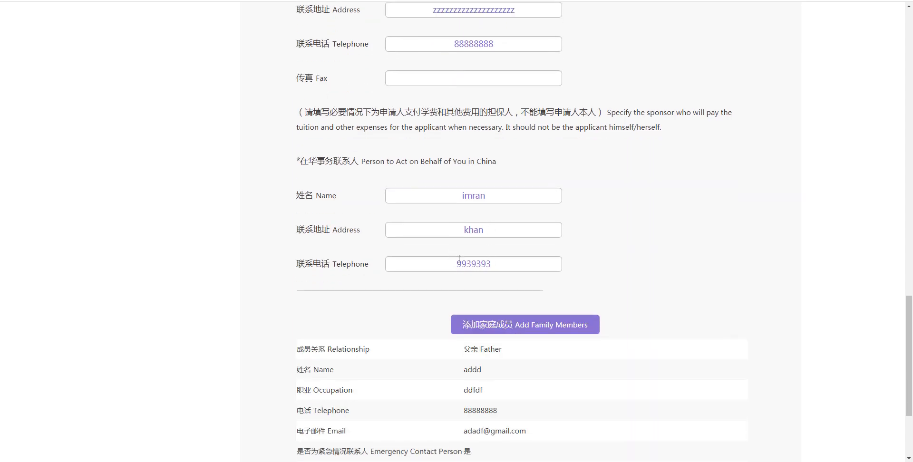
scroll(459, 258, down, 3)
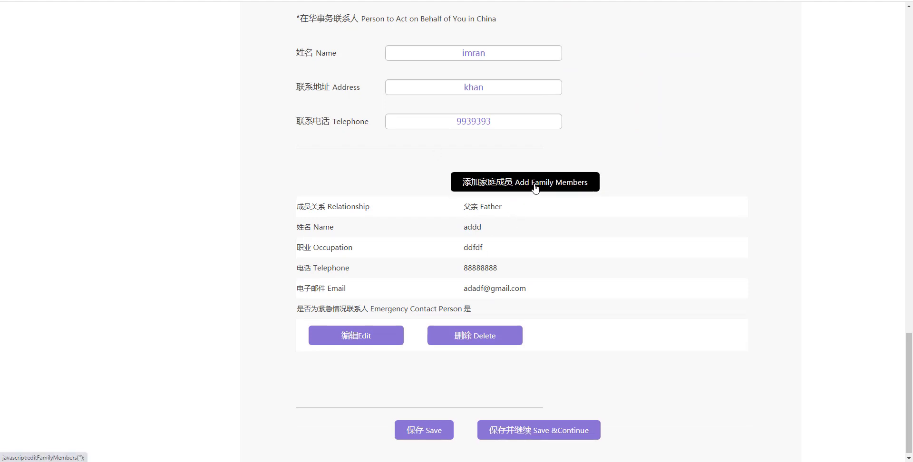
Step: Review the family member entry for the father, and save Contact Information to continue to Applications
drag(323, 213, 492, 311)
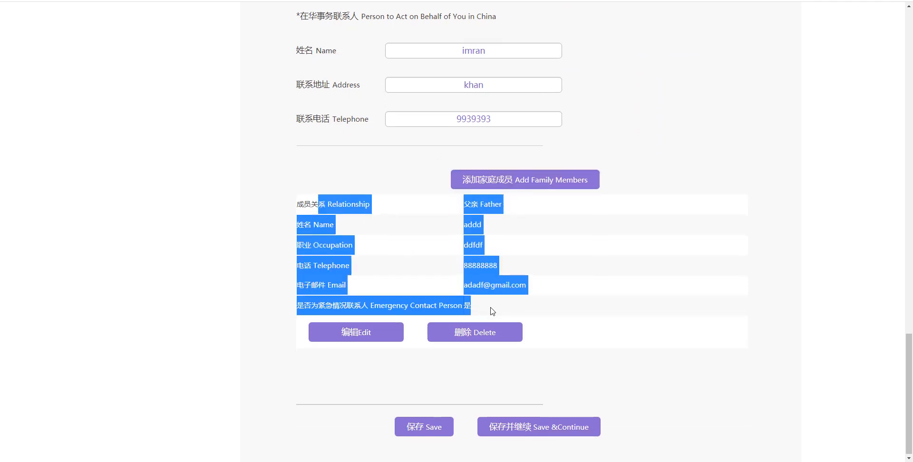
click(536, 427)
scroll(147, 198, up, 4)
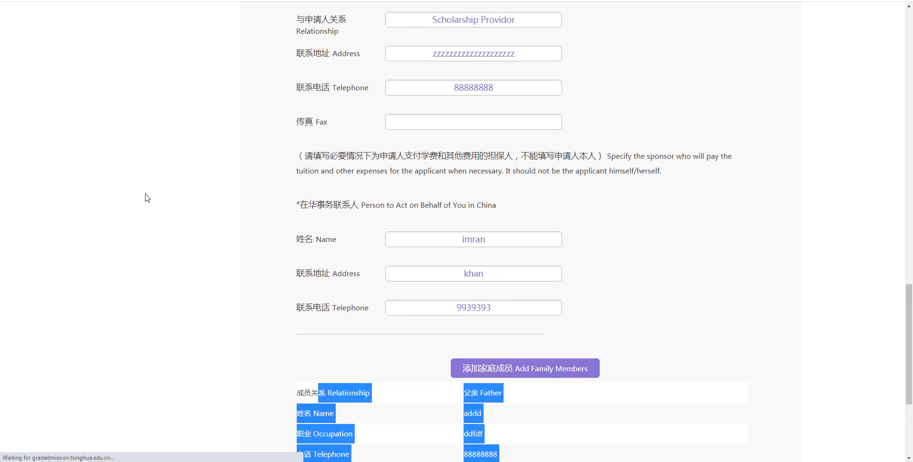
scroll(156, 200, up, 4)
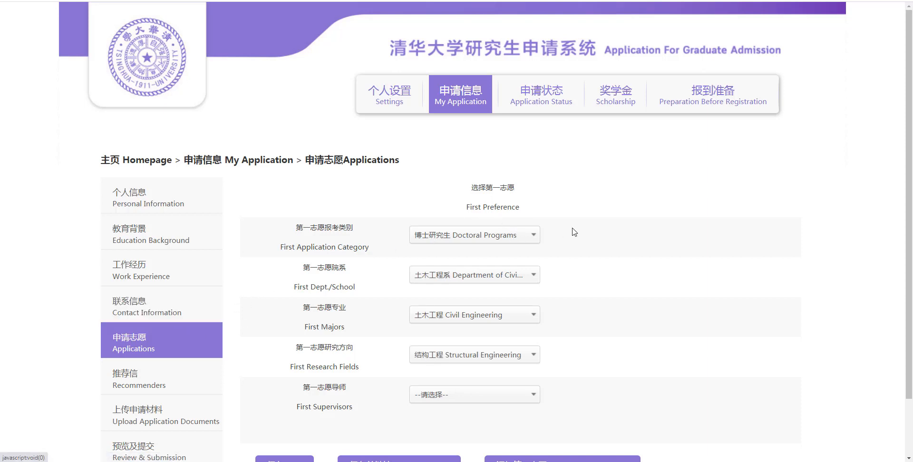
Step: Set the First Application Category to Doctoral Programs and the First Dept./School to Department of Civil Engineering
scroll(574, 232, down, 2)
click(509, 172)
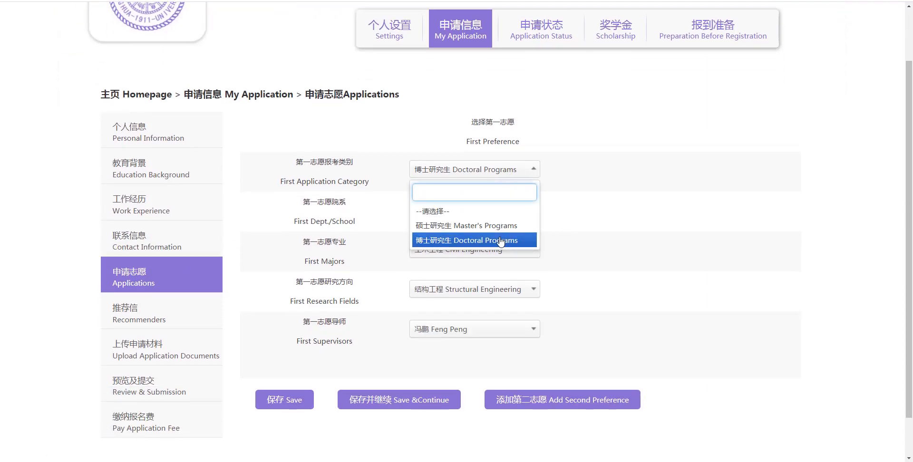
click(500, 240)
click(499, 209)
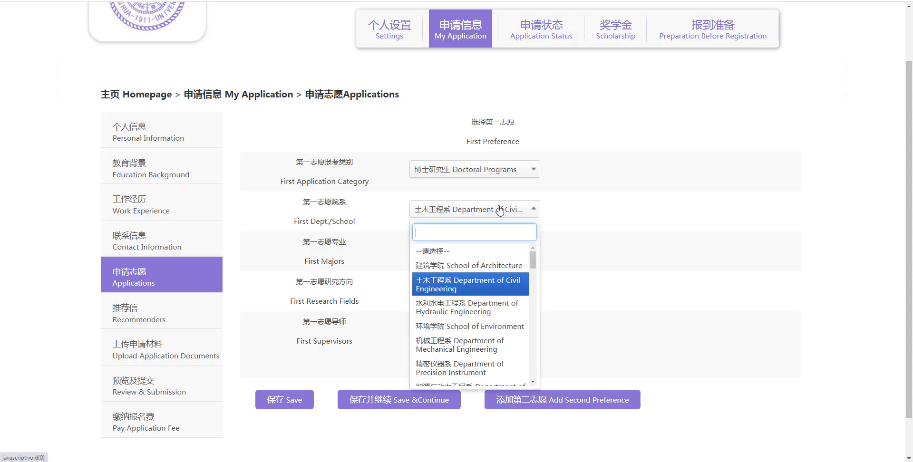
click(479, 282)
Step: Set the First Majors field to Civil Engineering and the First Research Fields to Structural Engineering
click(488, 248)
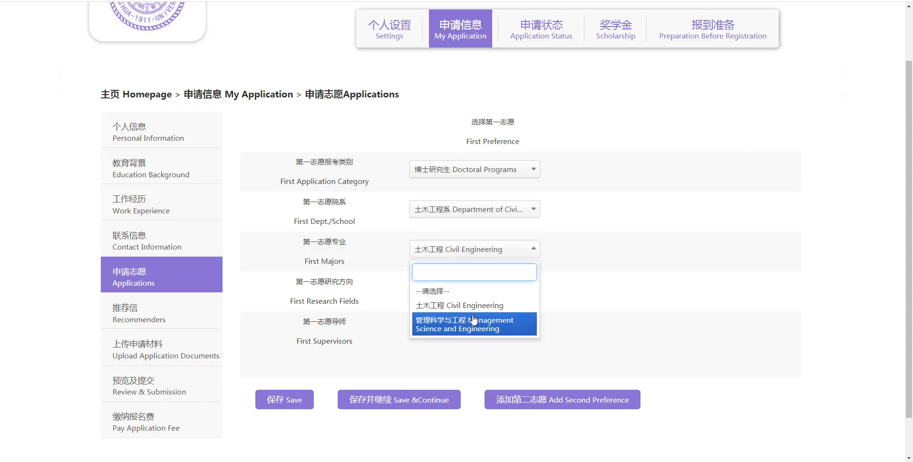
click(514, 305)
scroll(515, 281, down, 1)
click(506, 242)
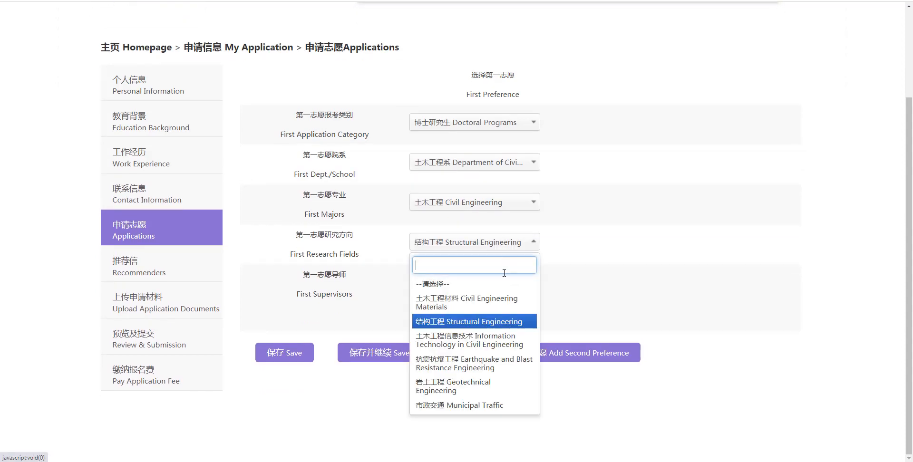
click(499, 322)
Step: Switch to the Doctoral Programs Catalog 2021 PDF, search for "struc", and examine the Structural Engineering supervisors under Civil Engineering
click(488, 288)
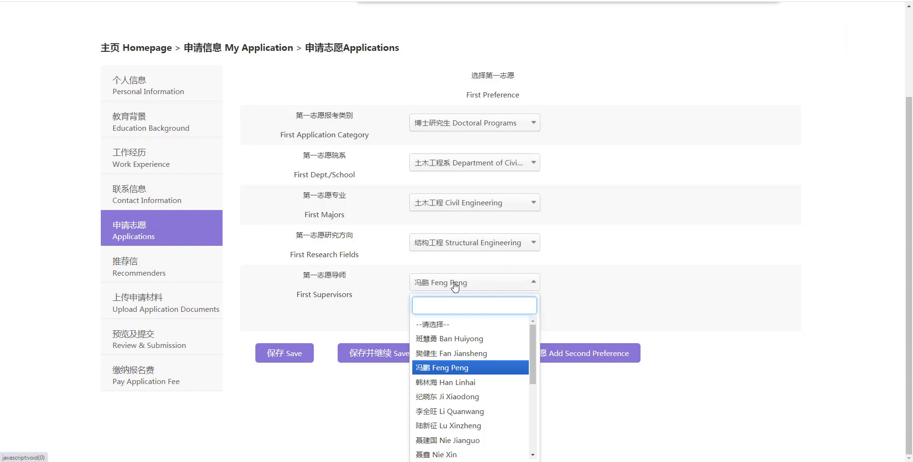
key(alt+Tab)
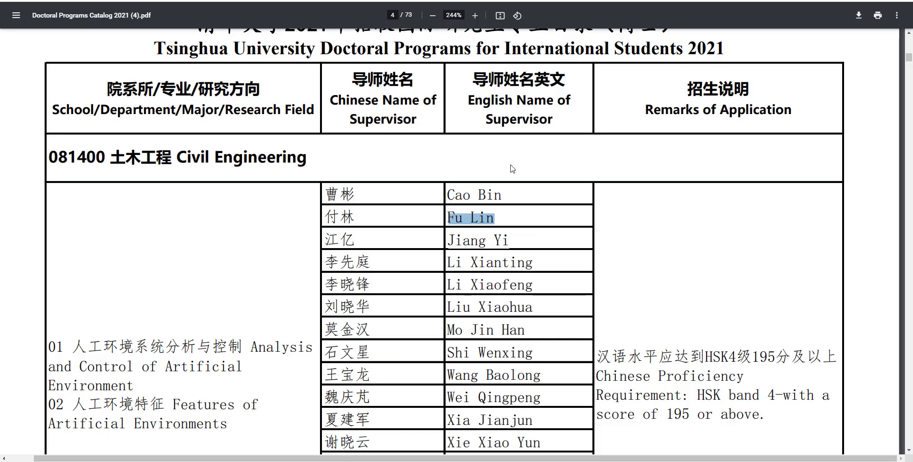
click(618, 221)
key(ctrl+f)
text(struc)
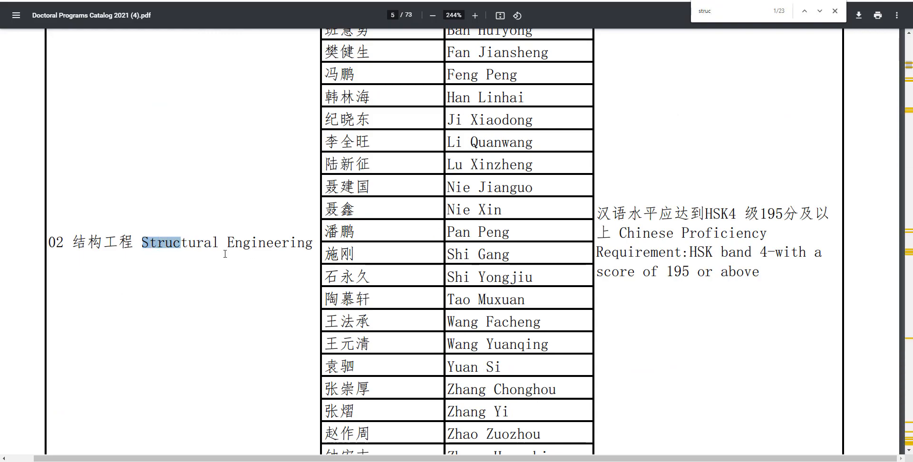
drag(169, 243, 244, 243)
scroll(238, 169, up, 6)
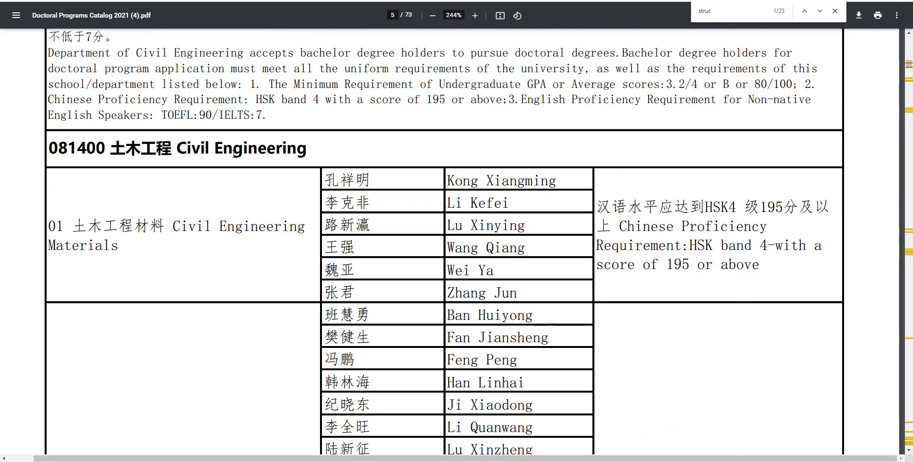
scroll(264, 208, down, 6)
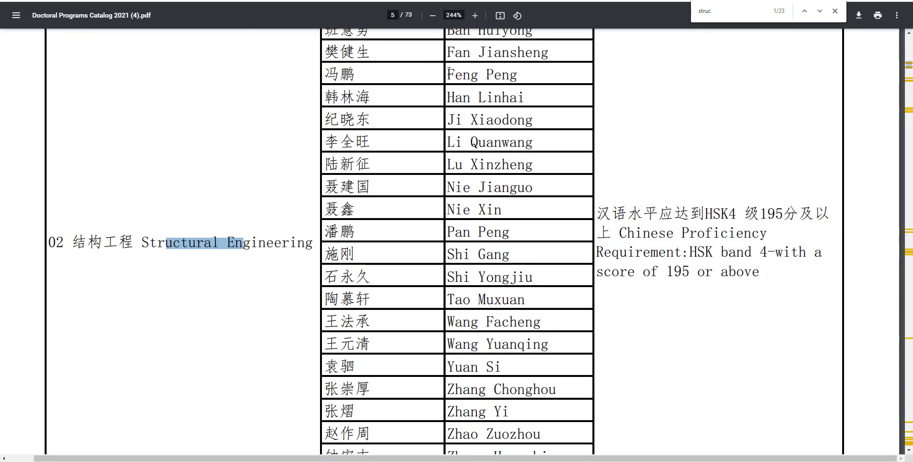
drag(448, 71, 498, 70)
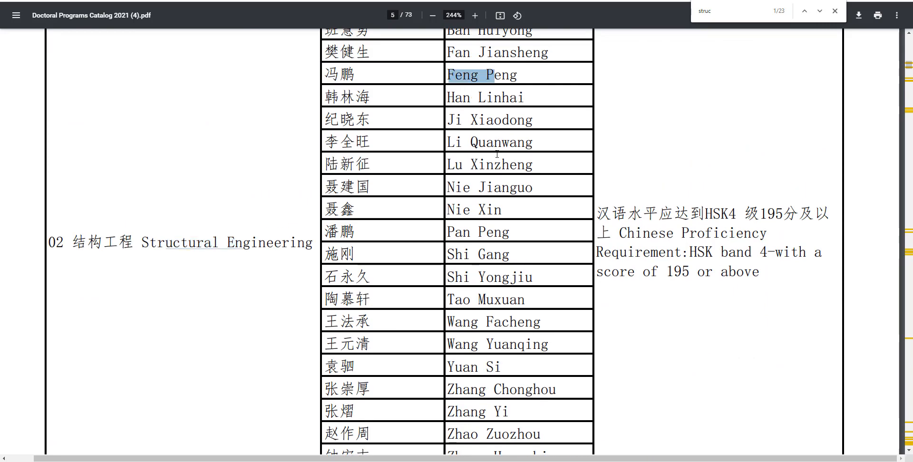
Step: Copy the ninth Structural Engineering supervisor's name from the catalog, select that person as First Supervisor in the application, and save and continue
drag(503, 210, 449, 209)
key(ctrl+c)
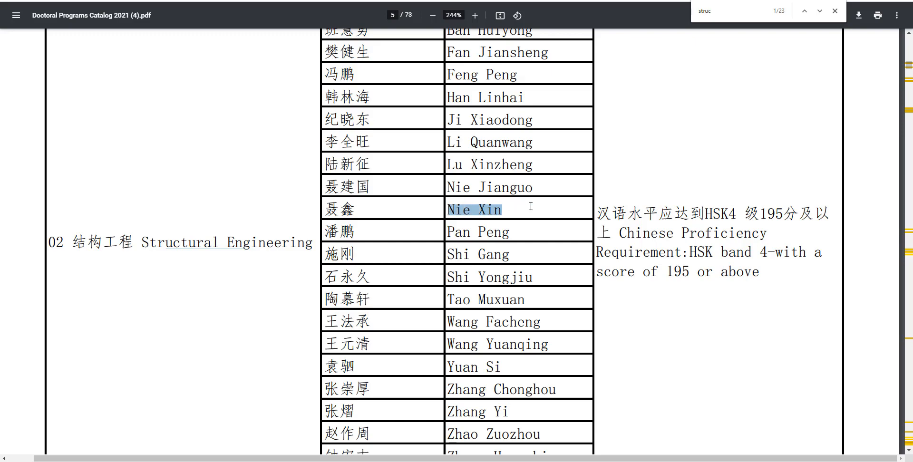
key(alt+Tab)
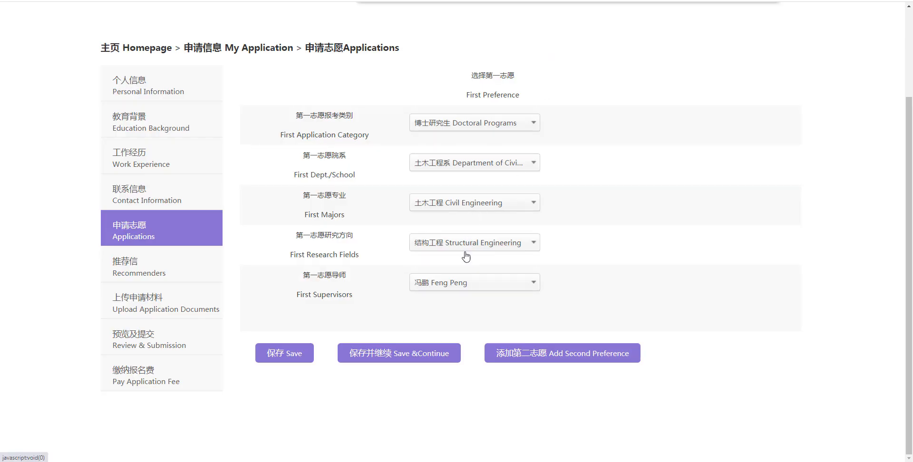
click(467, 284)
key(ctrl+v)
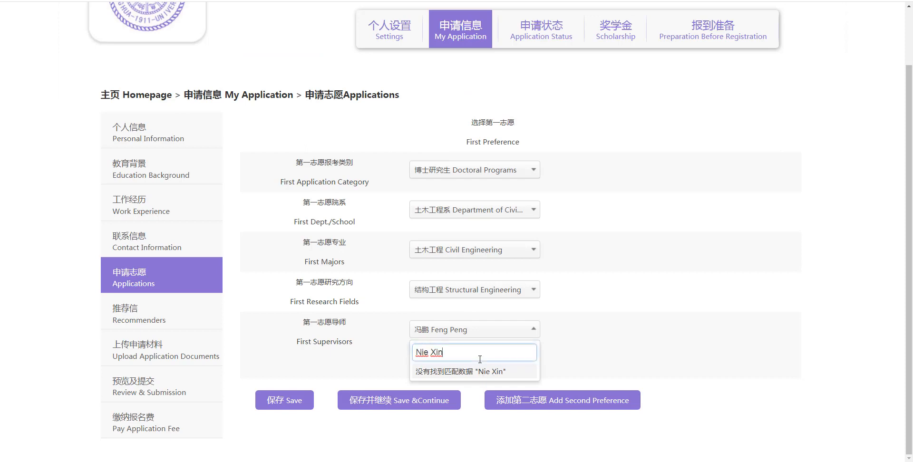
key(BackSpace)
key(BackSpace)
key(BackSpace)
key(BackSpace)
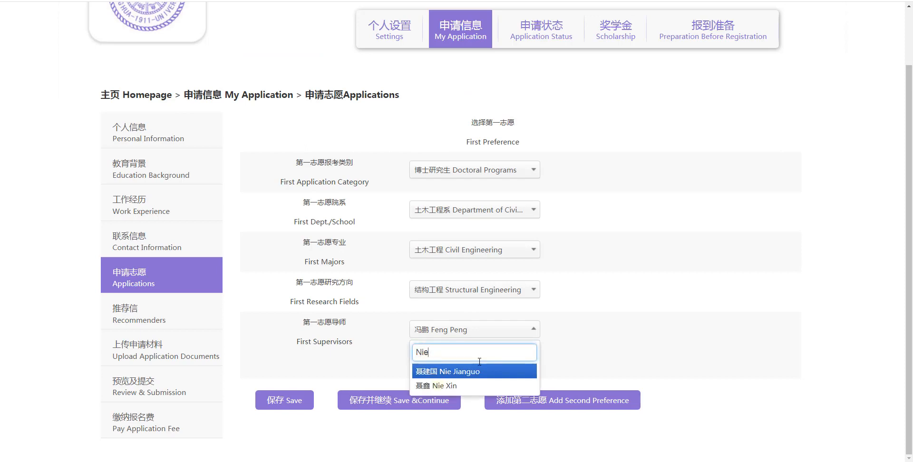
click(454, 387)
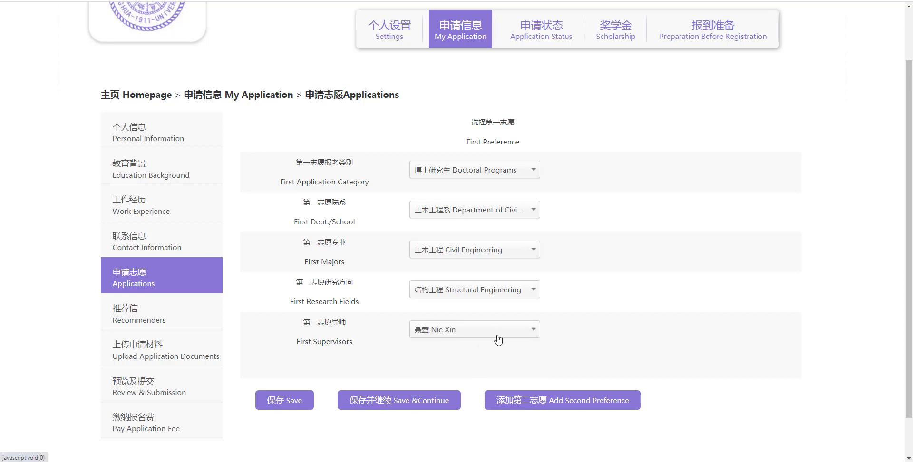
click(421, 399)
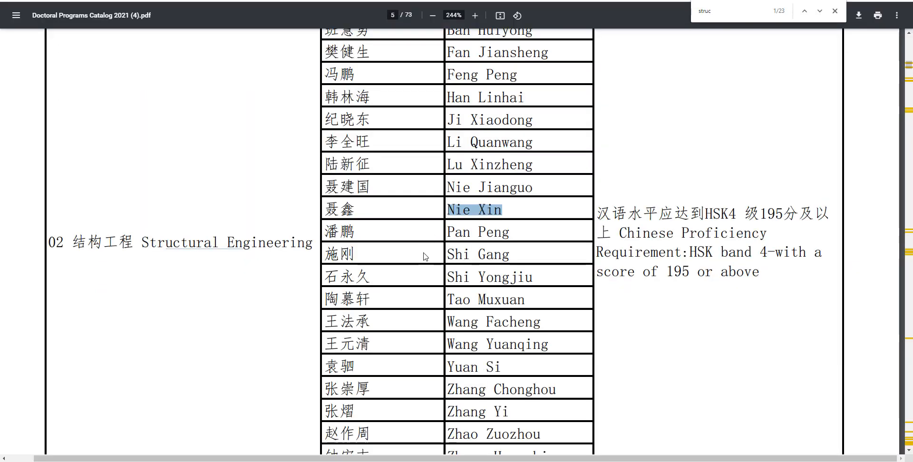
Step: Review the catalog's full list of Structural Engineering supervisors and the neighbouring Civil Engineering research fields
scroll(424, 260, down, 7)
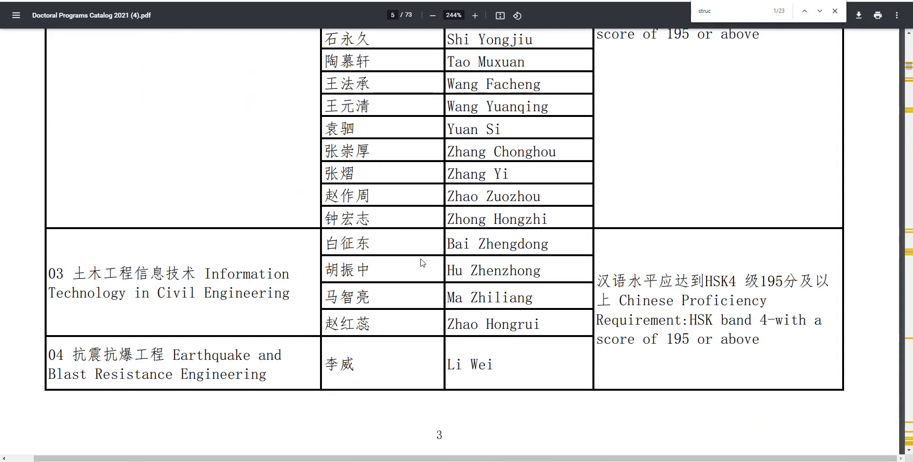
scroll(421, 262, up, 9)
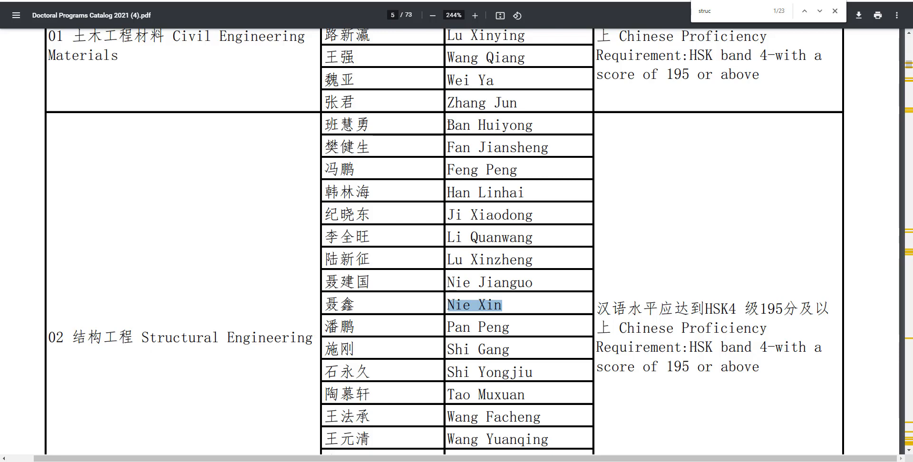
drag(443, 125, 554, 311)
scroll(533, 211, down, 2)
scroll(502, 278, down, 3)
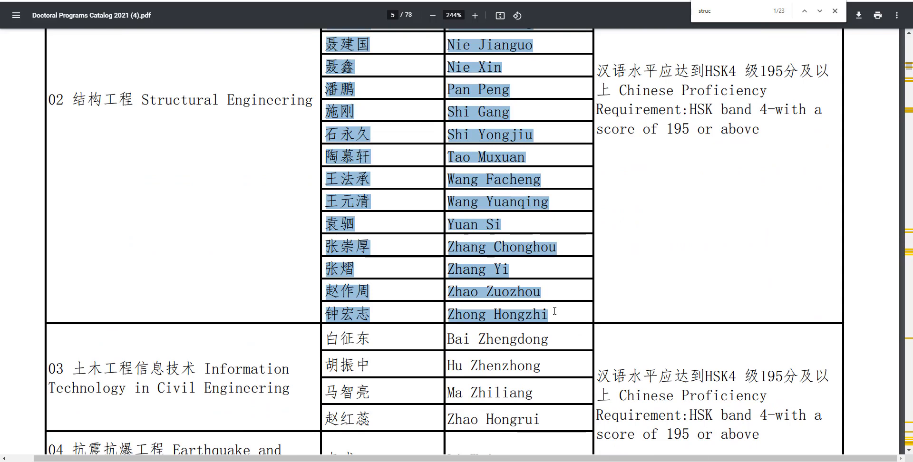
click(486, 171)
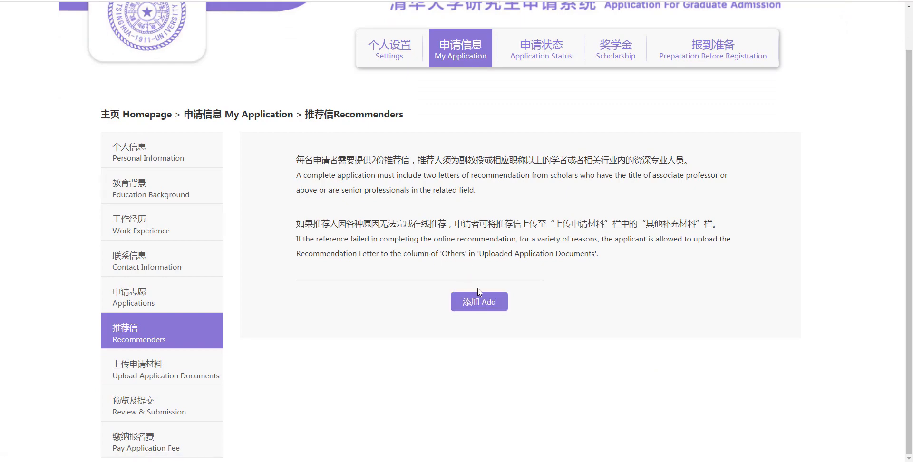
Step: Start adding a recommender and review the required information fields, from full name to expected completion time
click(505, 315)
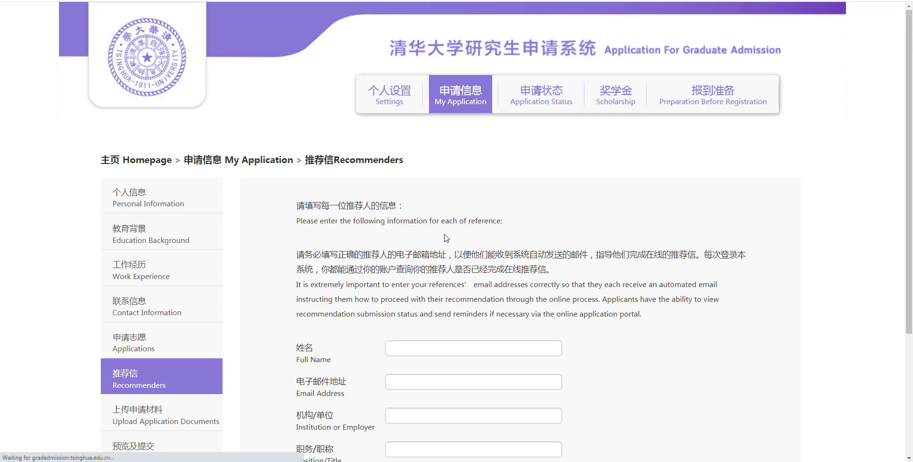
scroll(518, 269, down, 4)
scroll(520, 276, up, 1)
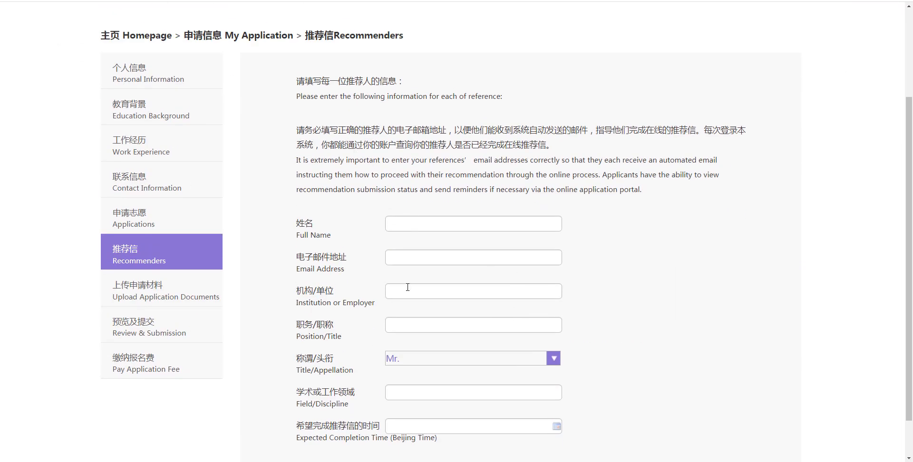
Step: Return to the Recommenders section and read the rules on the two recommendation letters and the alternative of uploading them as supplementary documents
scroll(408, 287, down, 1)
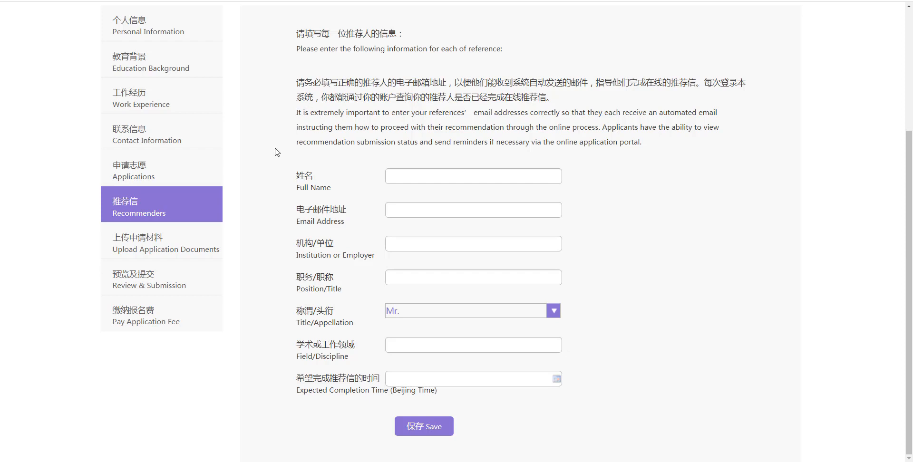
click(170, 248)
scroll(228, 240, down, 1)
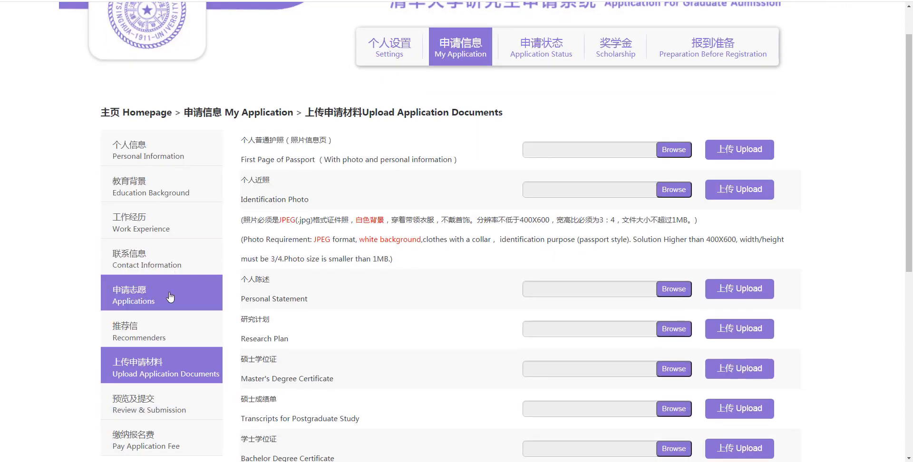
click(153, 336)
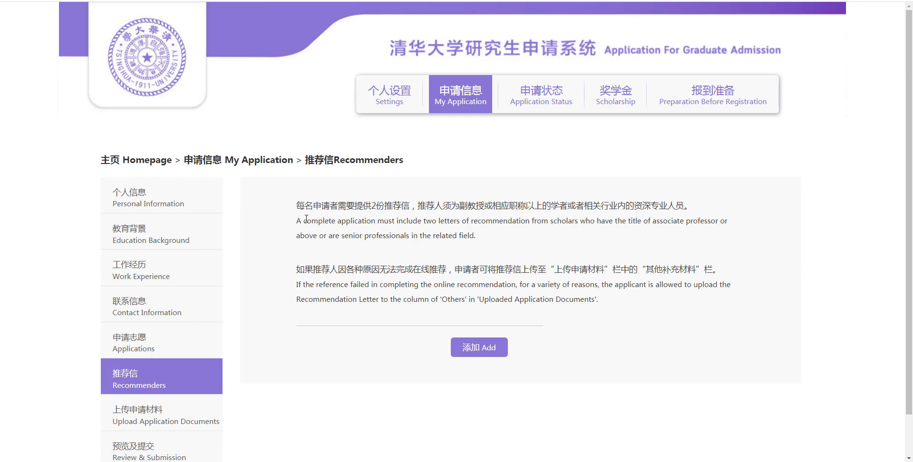
drag(318, 221, 567, 237)
click(567, 237)
scroll(406, 237, down, 1)
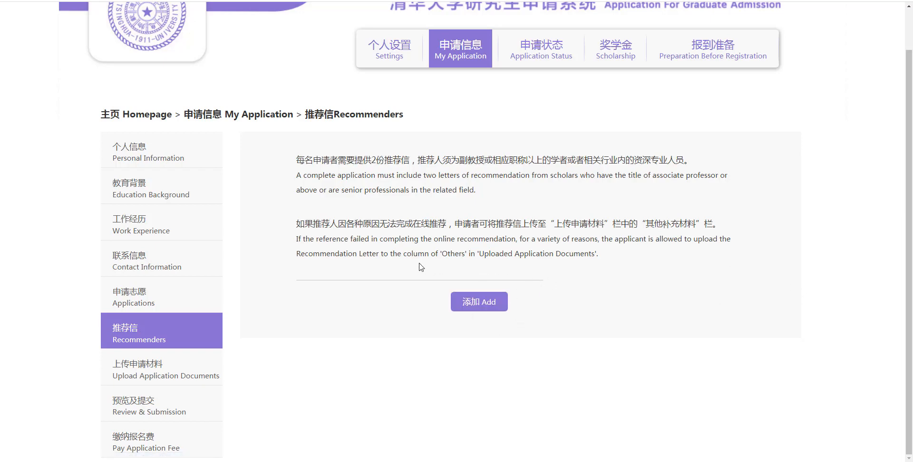
drag(443, 252, 486, 252)
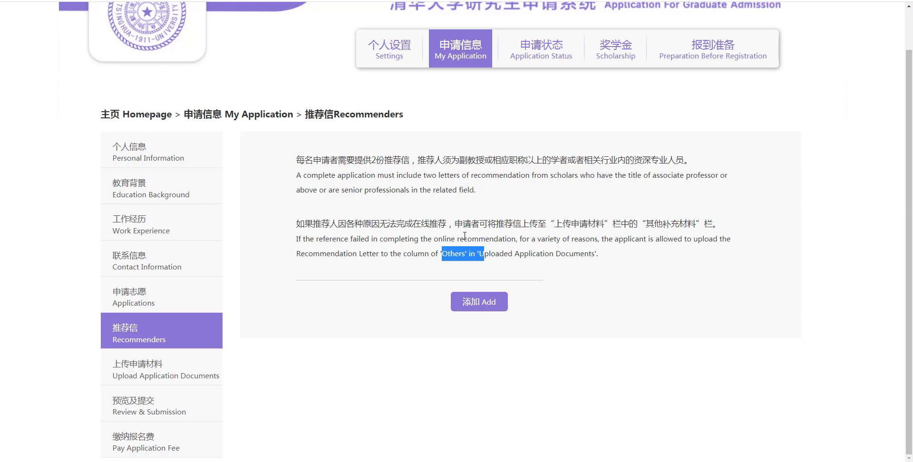
click(428, 270)
drag(289, 150, 596, 261)
click(398, 283)
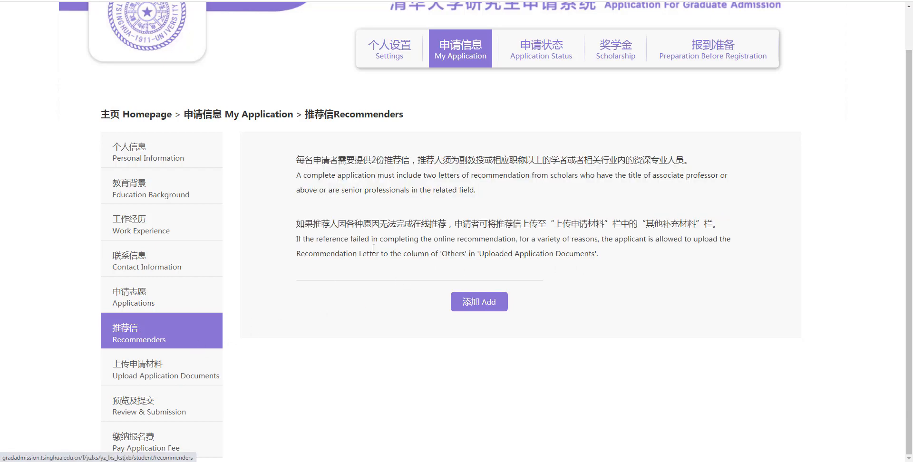
Step: Open the Upload Application Documents section and examine the Others 1 and Others 2 upload slots for supplementary documents
click(157, 375)
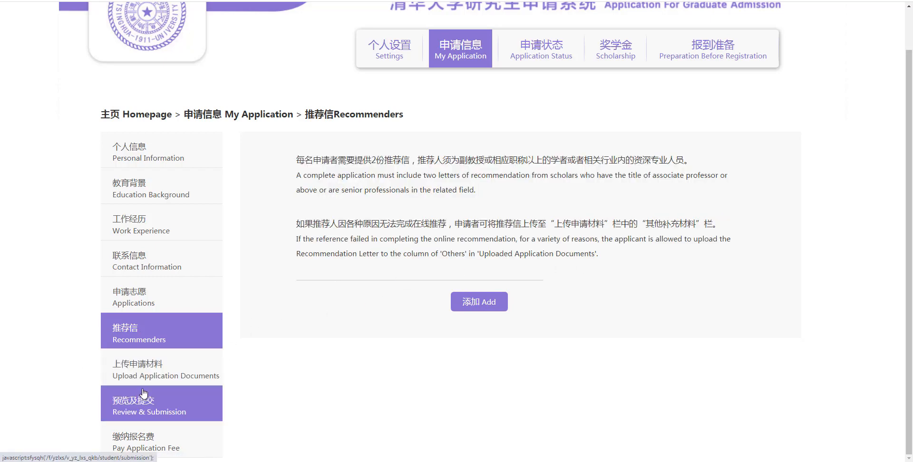
scroll(292, 393, down, 6)
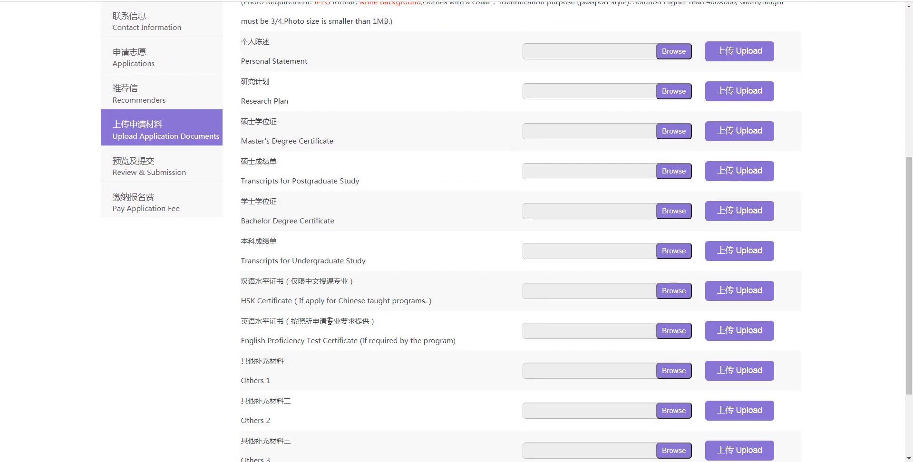
drag(228, 285, 284, 286)
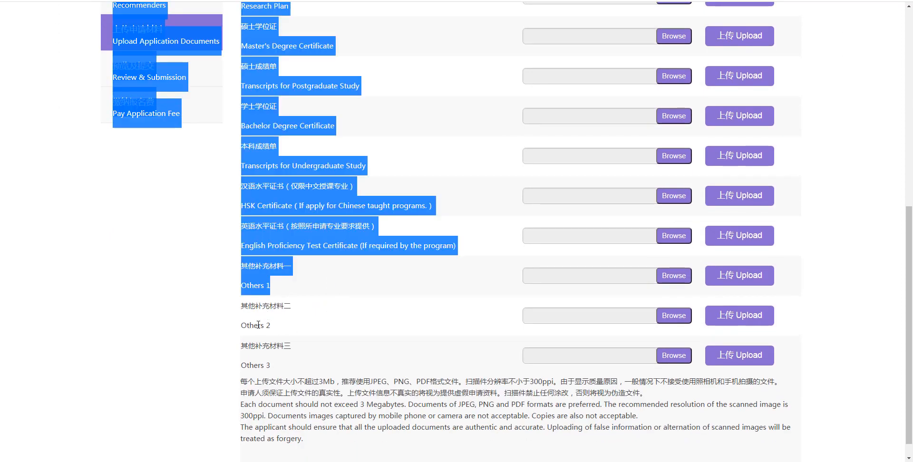
drag(249, 326, 266, 322)
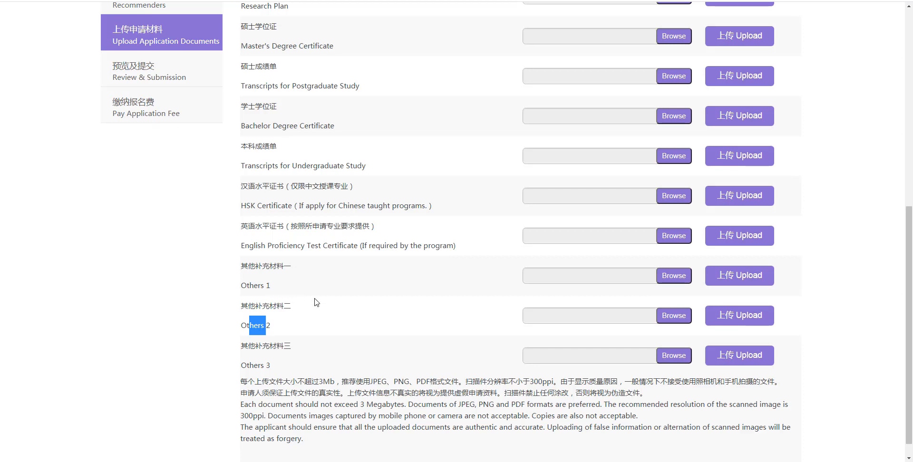
drag(240, 285, 272, 286)
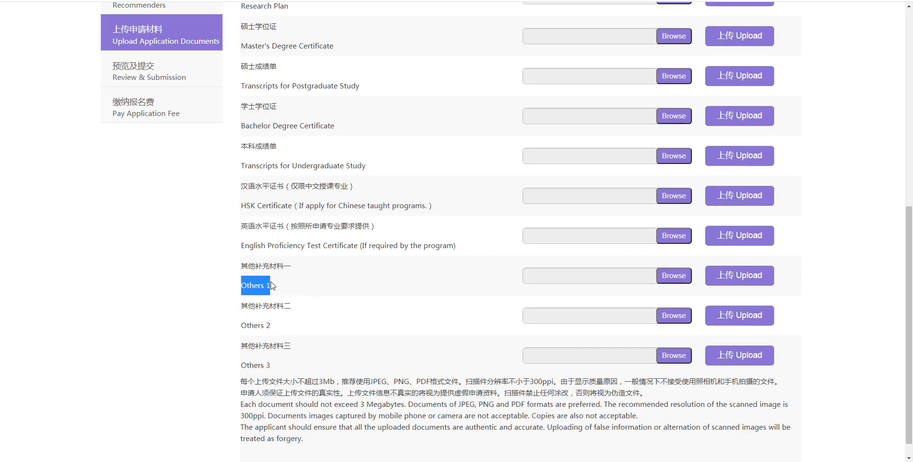
drag(242, 325, 271, 326)
scroll(504, 305, up, 3)
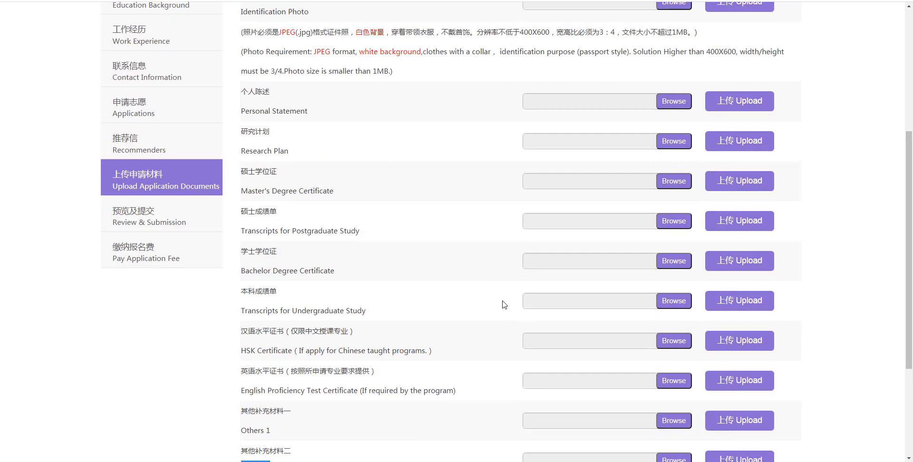
Step: Review the passport first page entry and the identification photo's format, background, clothing and file size requirements
scroll(504, 305, up, 6)
scroll(504, 305, down, 3)
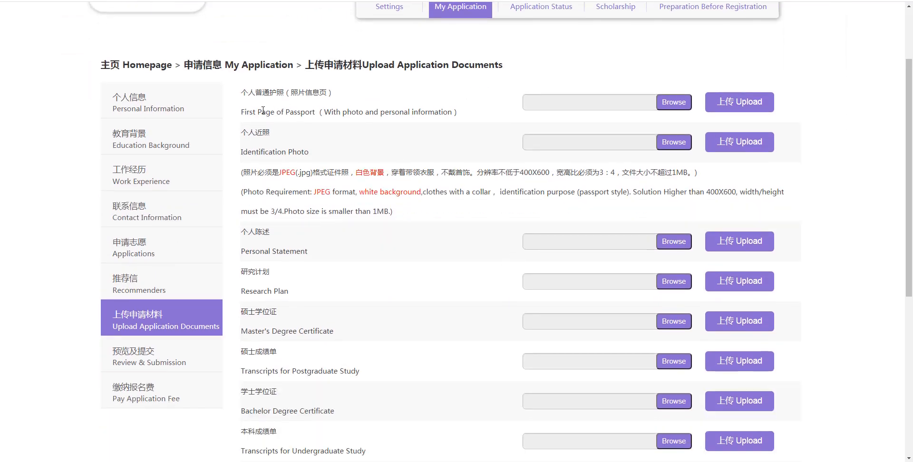
drag(262, 112, 314, 111)
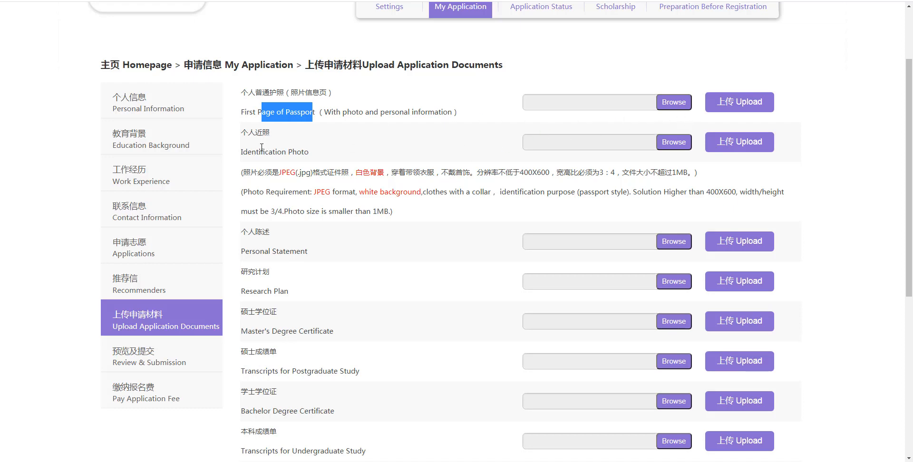
drag(258, 152, 309, 152)
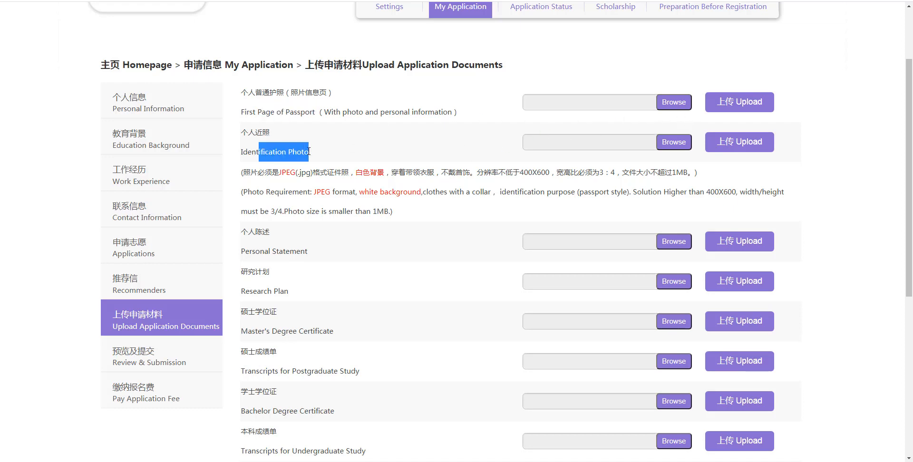
drag(373, 192, 412, 192)
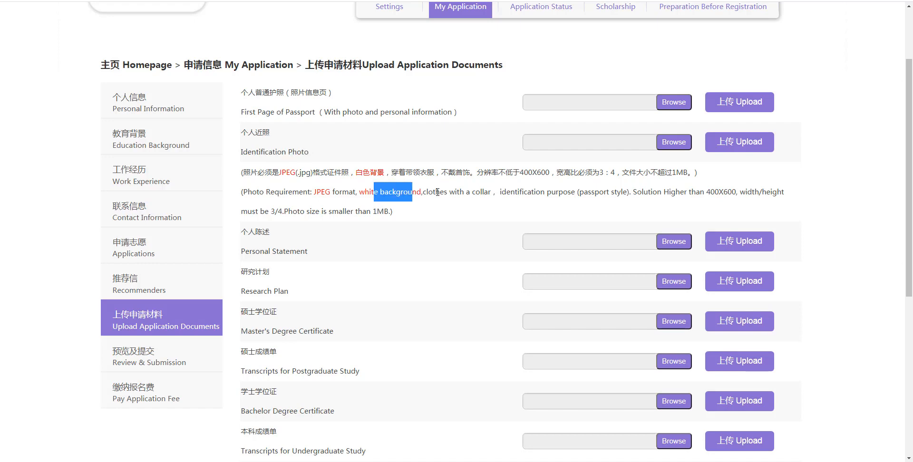
drag(491, 193, 455, 194)
click(410, 196)
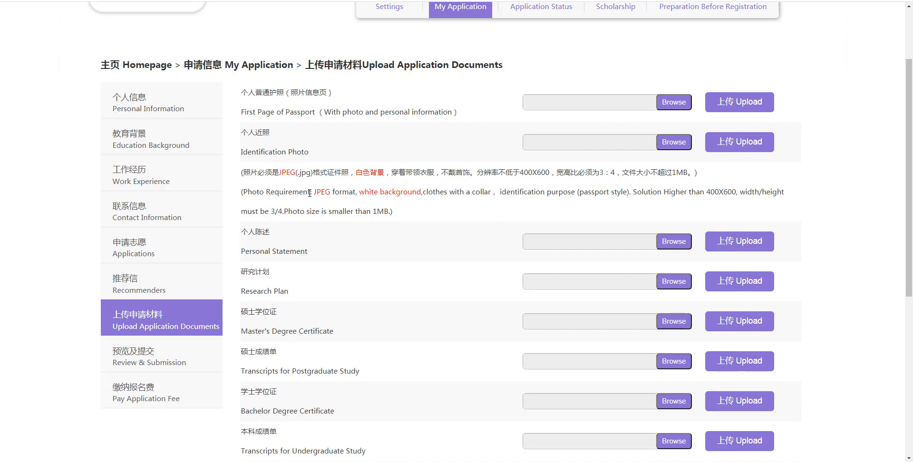
drag(320, 192, 458, 194)
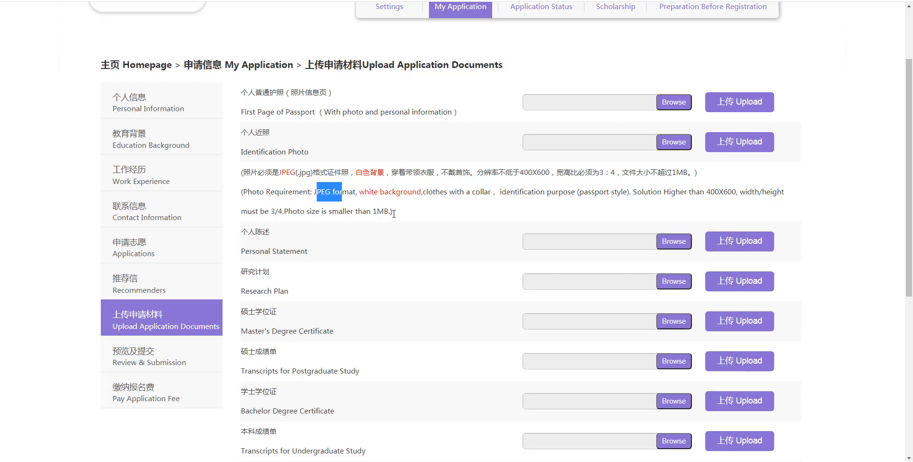
drag(394, 213, 373, 213)
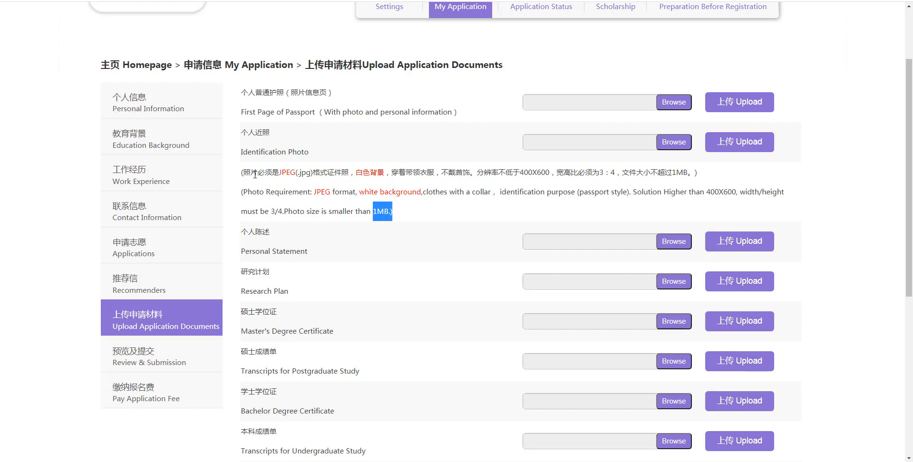
drag(242, 174, 403, 195)
click(403, 212)
scroll(403, 213, down, 2)
Step: Review the upload entries from the research plan through degree certificates and transcripts to the HSK and English proficiency certificates
drag(264, 197, 288, 196)
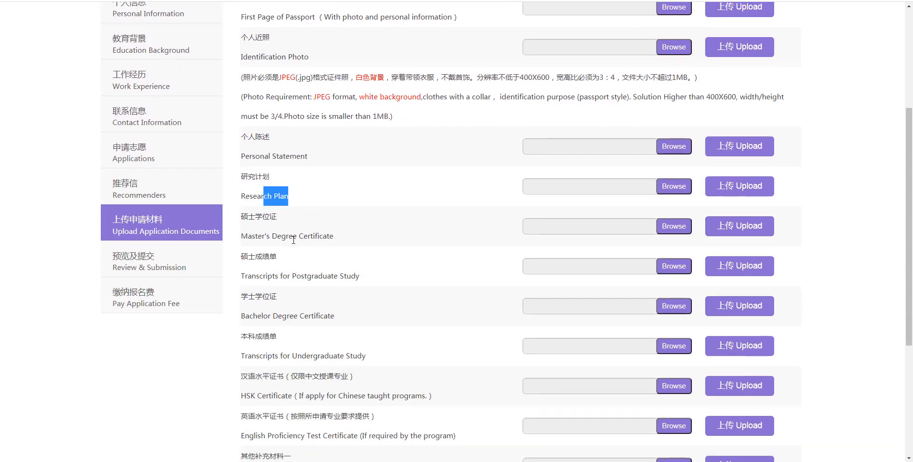
scroll(293, 240, down, 2)
drag(277, 142, 297, 142)
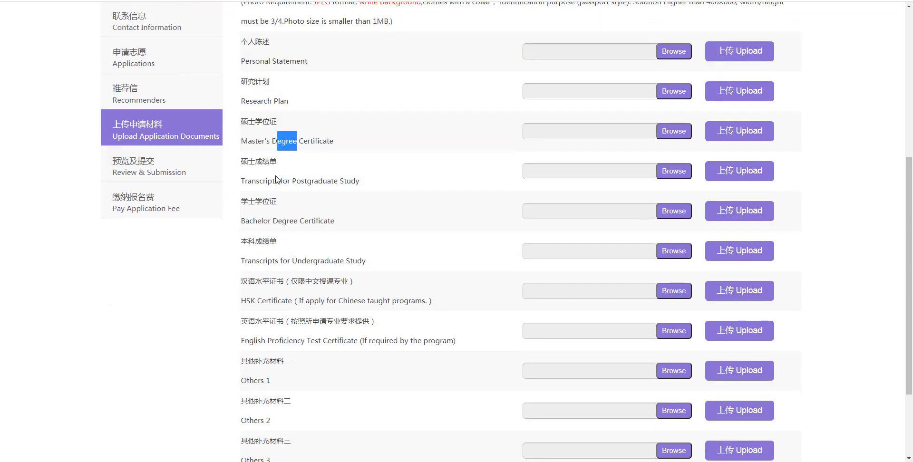
drag(276, 180, 327, 182)
click(308, 189)
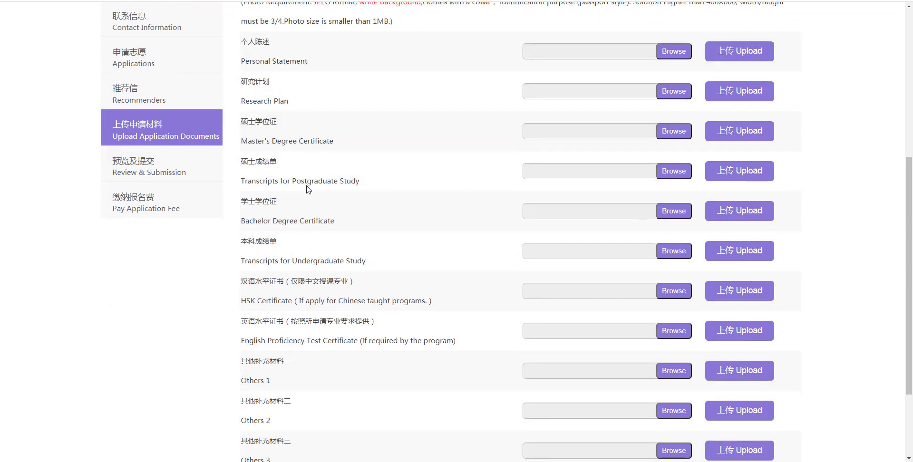
drag(282, 220, 320, 221)
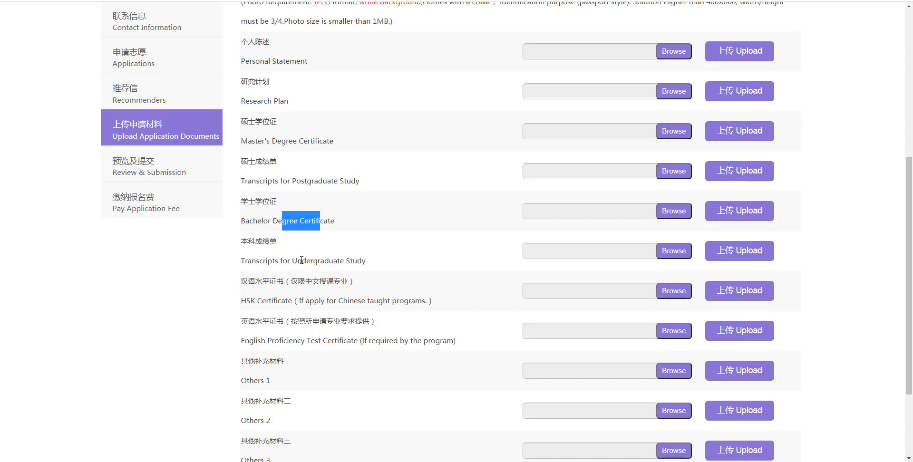
drag(297, 260, 320, 260)
drag(253, 221, 282, 221)
scroll(330, 271, down, 1)
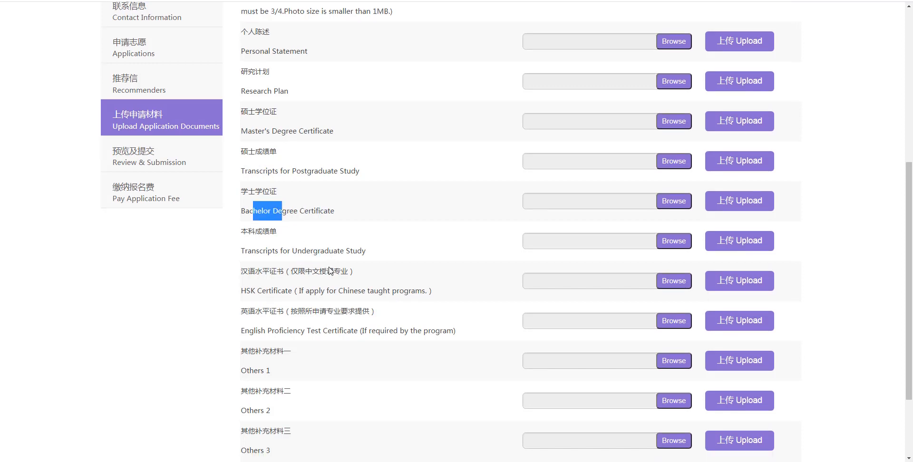
scroll(331, 271, down, 1)
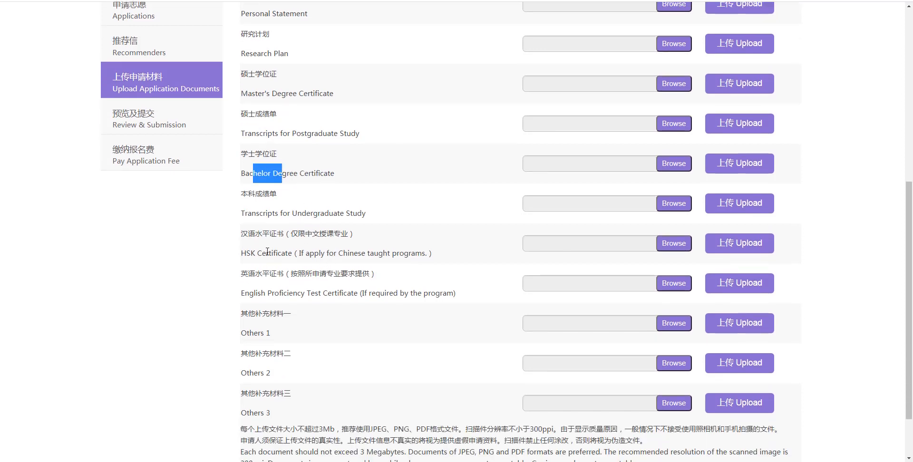
drag(268, 252, 321, 252)
drag(285, 280, 291, 289)
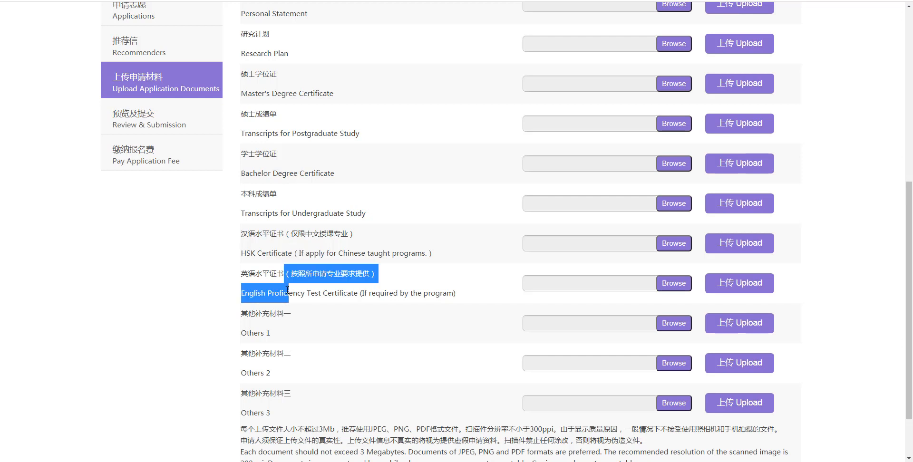
click(288, 290)
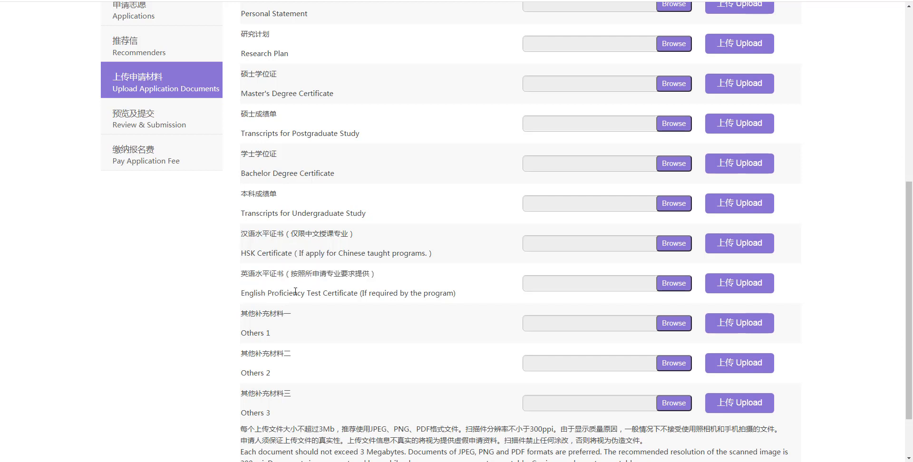
Step: Switch to the Doctoral Programs Catalog 2021 PDF and check the Chinese proficiency requirements for Structural Engineering and the following Civil Engineering fields
click(516, 1)
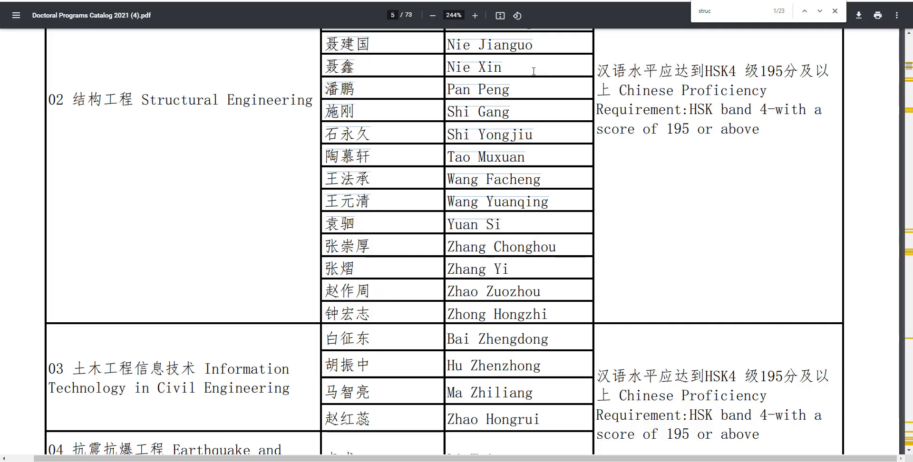
scroll(752, 280, up, 3)
drag(622, 233, 768, 271)
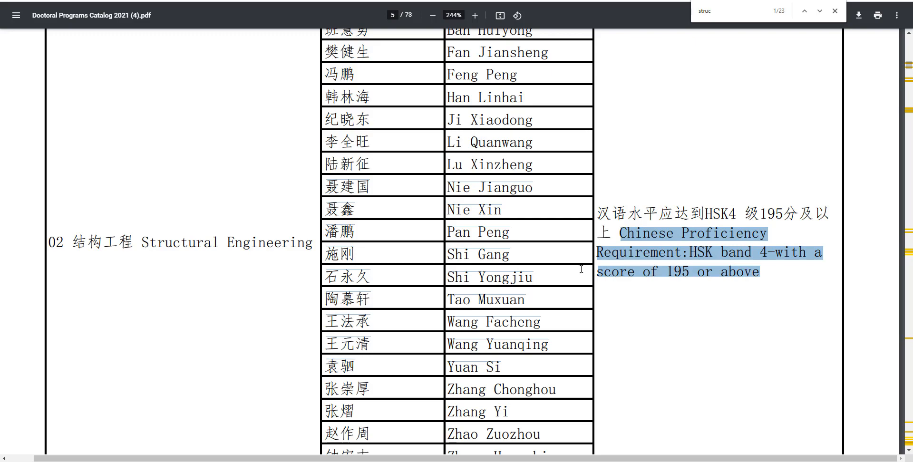
scroll(729, 259, down, 3)
click(722, 257)
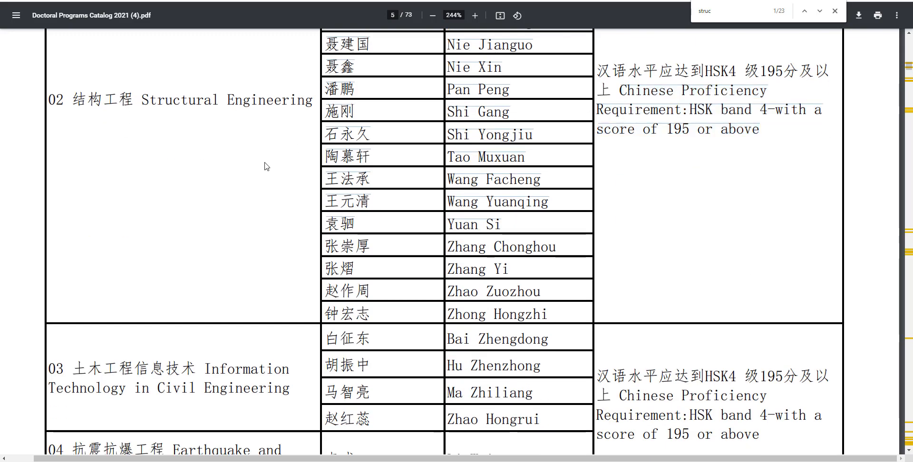
scroll(701, 142, down, 4)
scroll(680, 245, down, 10)
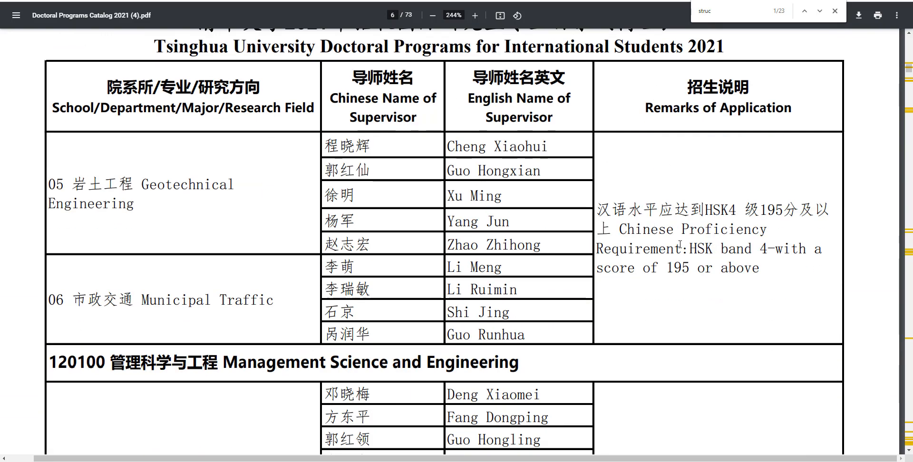
drag(619, 230, 758, 249)
click(780, 267)
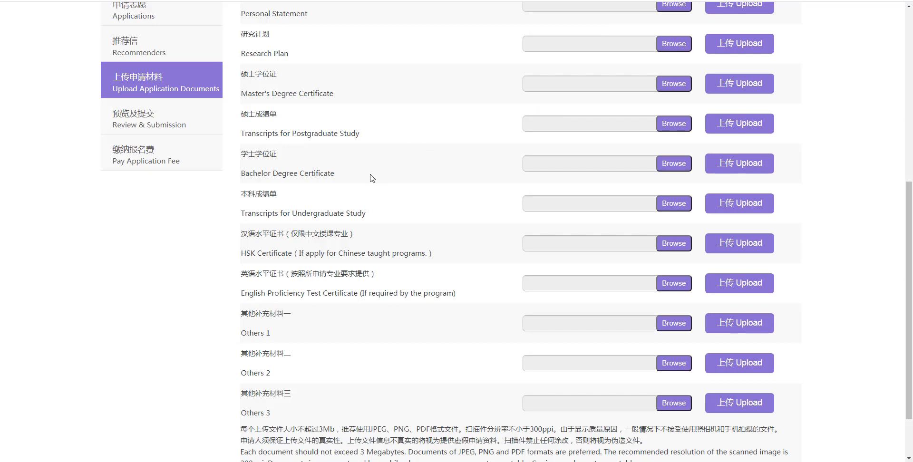
Step: Switch back to the application's document upload page and review the English Proficiency Test Certificate and Others 1 entries
scroll(371, 178, down, 2)
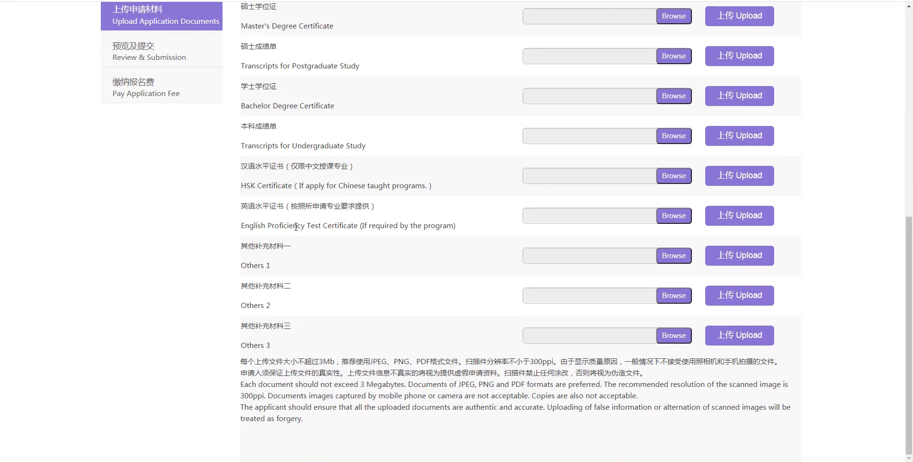
drag(280, 226, 394, 227)
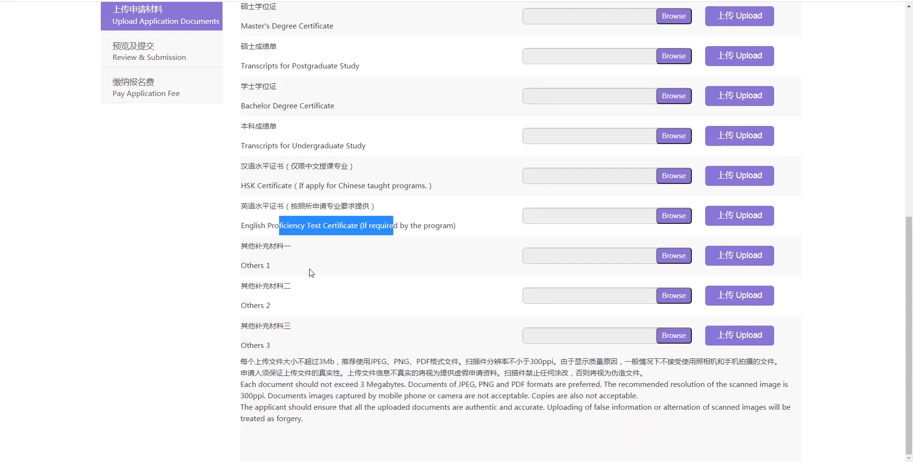
drag(243, 265, 278, 267)
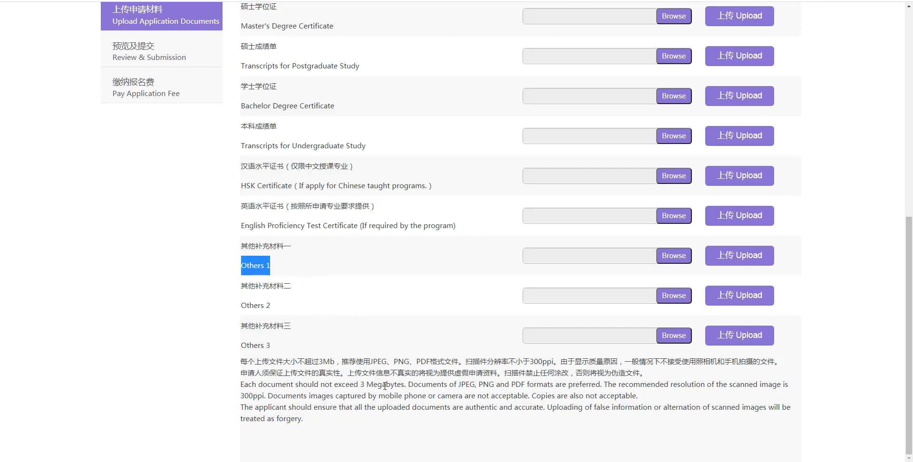
Step: Open the Review & Submission section and review the whole application from personal information to attachments and the final declaration
click(162, 58)
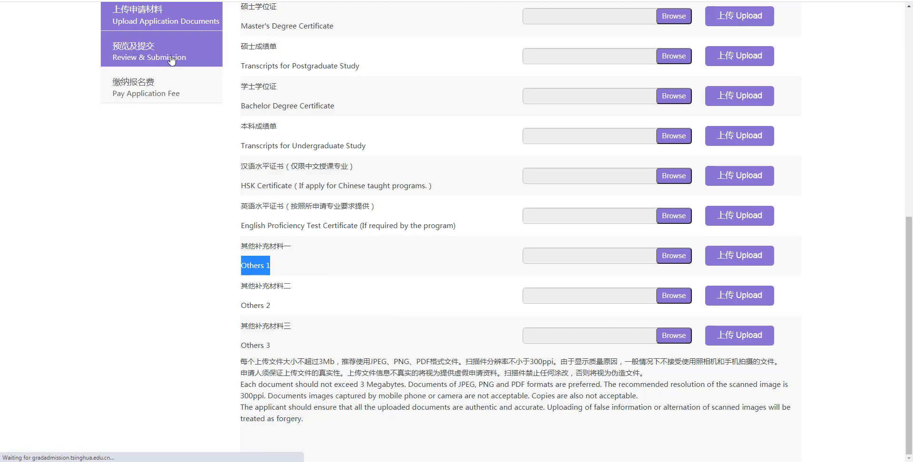
scroll(491, 165, down, 20)
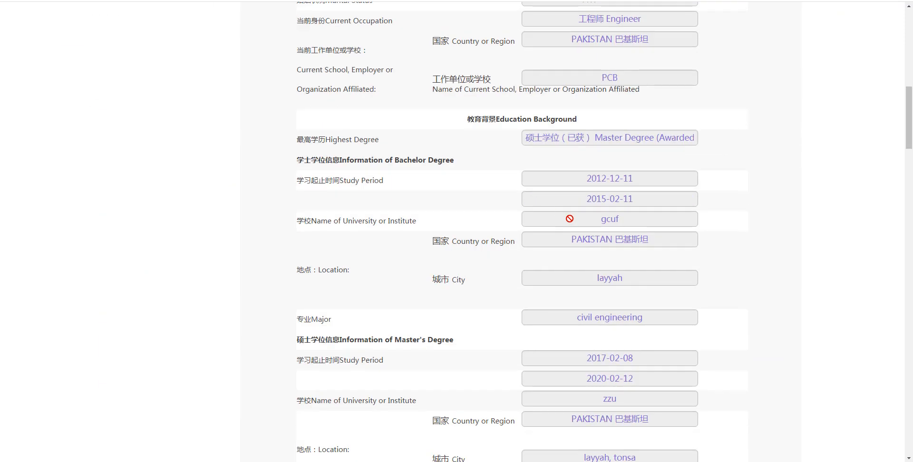
scroll(654, 275, down, 20)
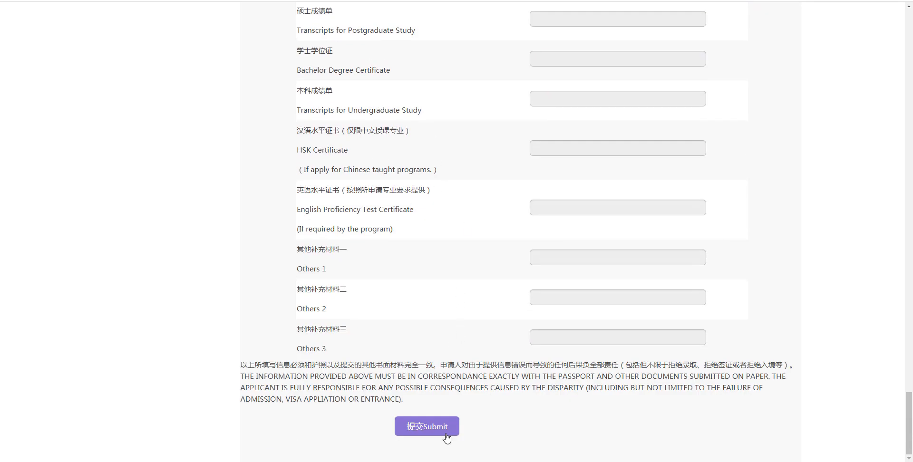
scroll(517, 332, up, 5)
scroll(516, 330, up, 20)
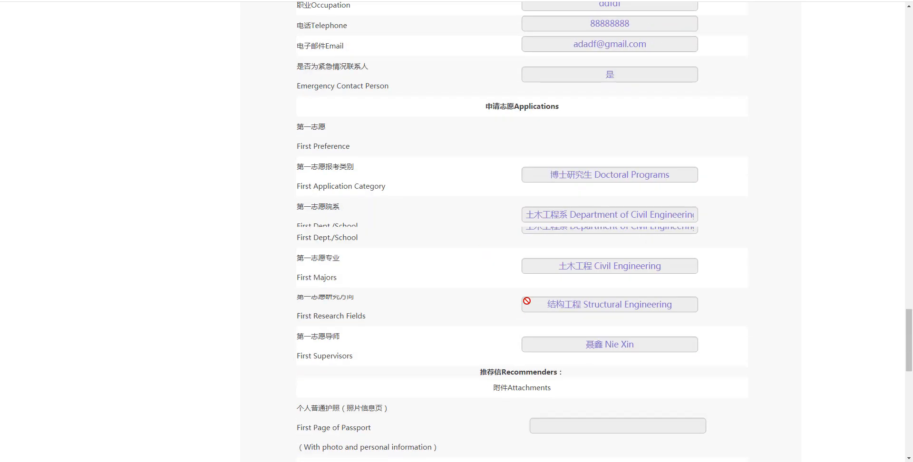
scroll(527, 301, up, 20)
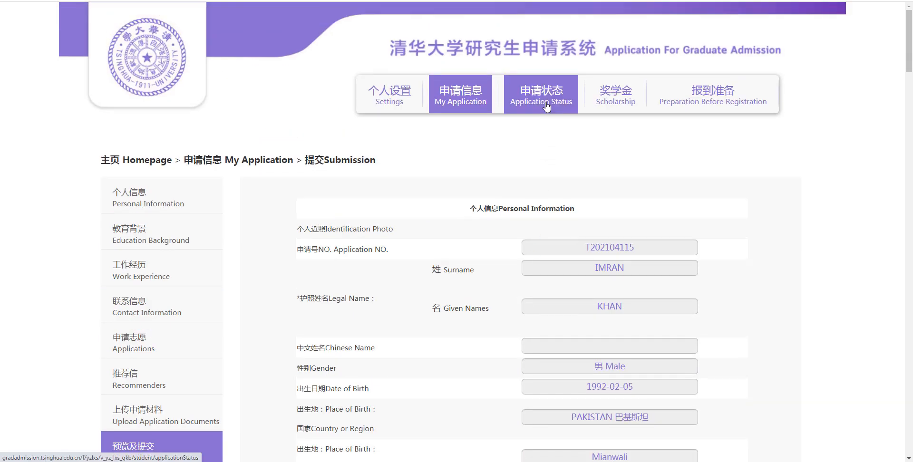
Step: Check the Application Status section, and look over the Scholarship section's instructions and Chinese Government Scholarship questions
click(547, 107)
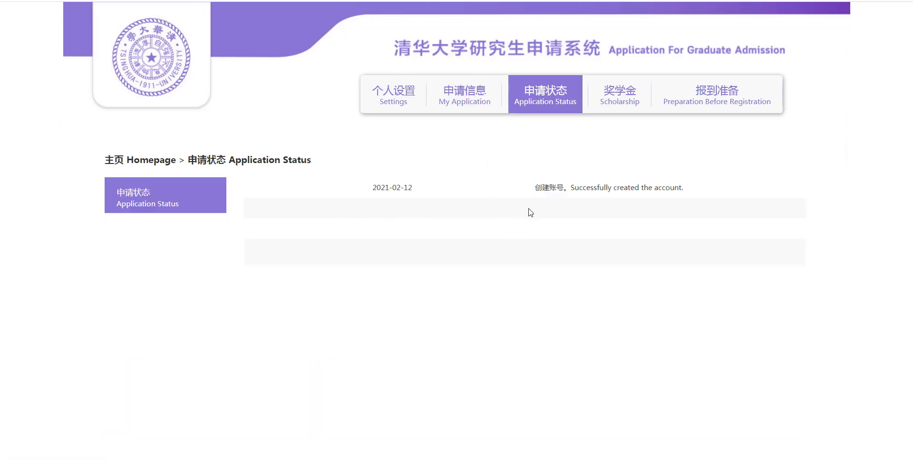
click(623, 103)
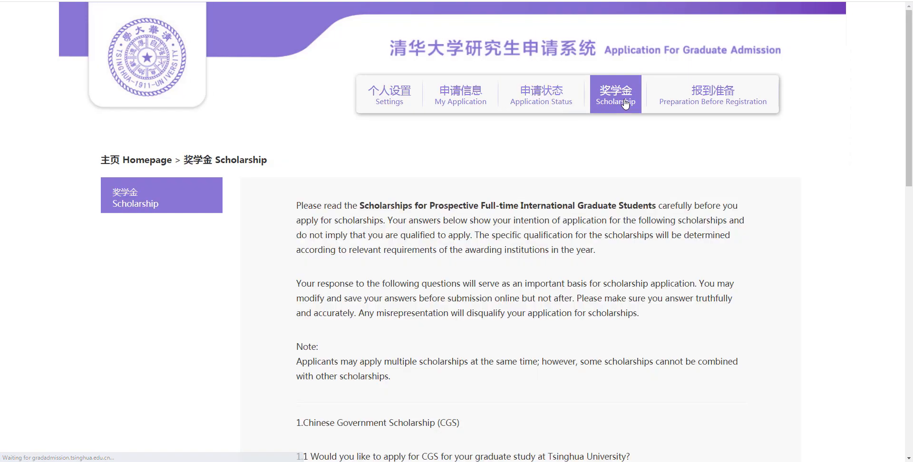
scroll(478, 243, down, 6)
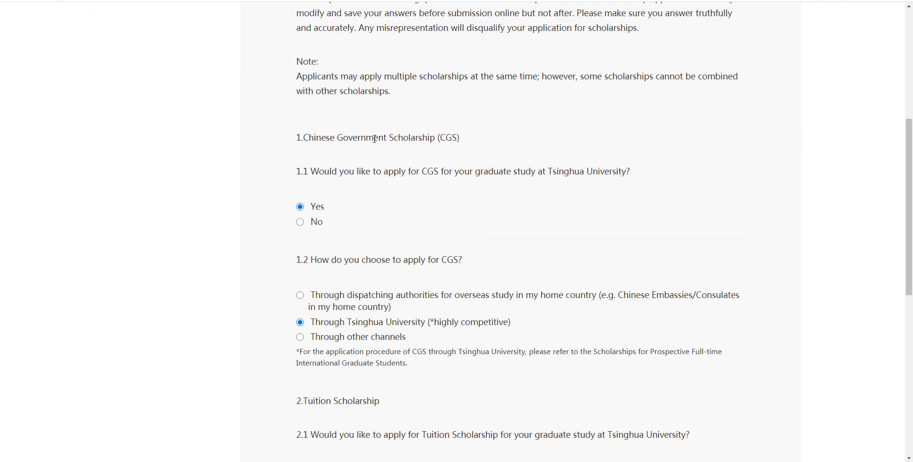
scroll(386, 189, up, 6)
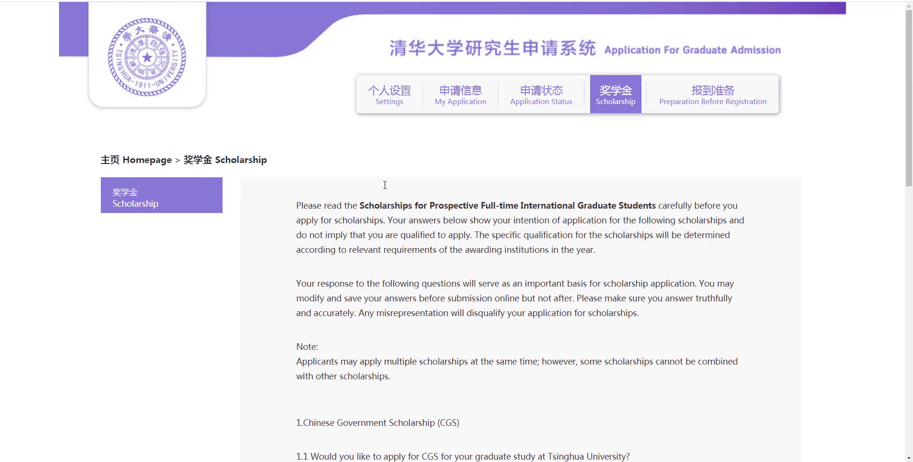
Step: Switch to the CSC Guide article and highlight the CSC scholarship online portal and Tsinghua University portal application links
click(213, 1)
scroll(368, 250, up, 12)
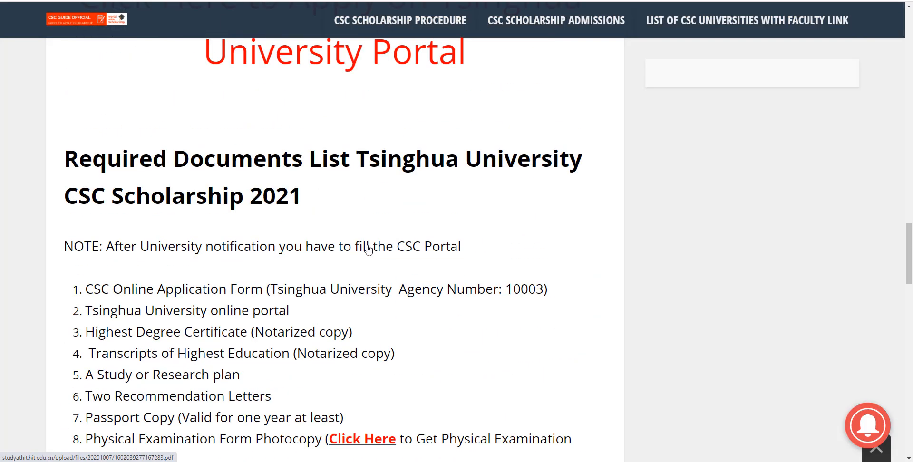
scroll(368, 249, up, 4)
drag(520, 197, 63, 113)
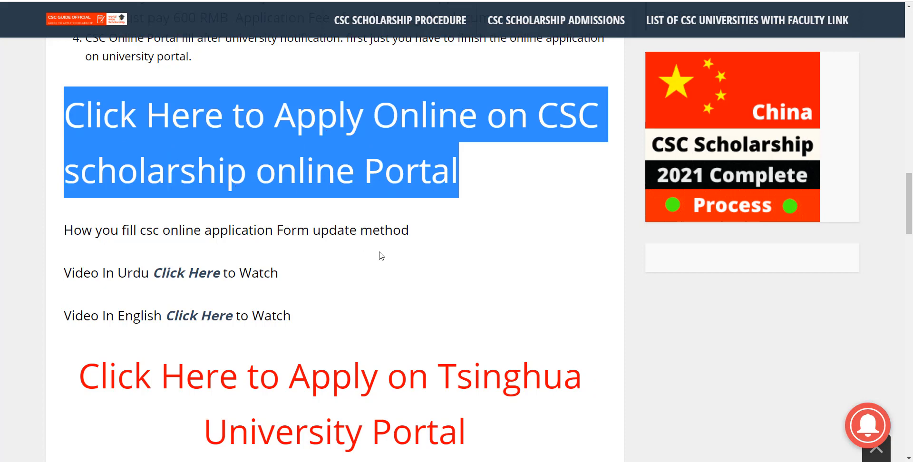
scroll(7, 282, down, 3)
drag(74, 219, 467, 285)
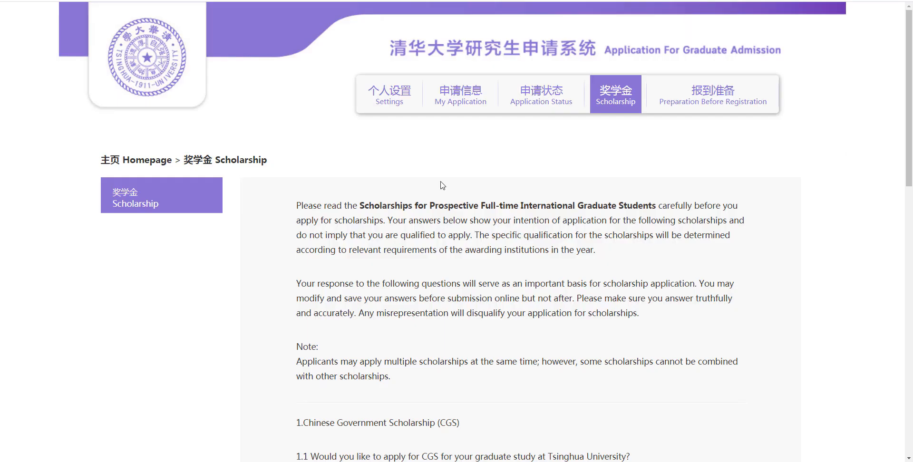
Step: Return to the application's Scholarship section, review the CGS questions and choose Through Tsinghua University as the way to apply
scroll(612, 138, down, 3)
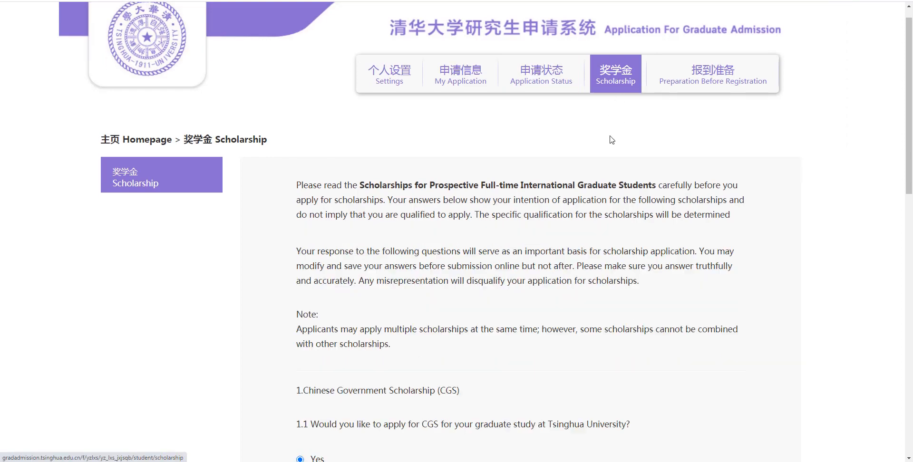
scroll(508, 182, down, 2)
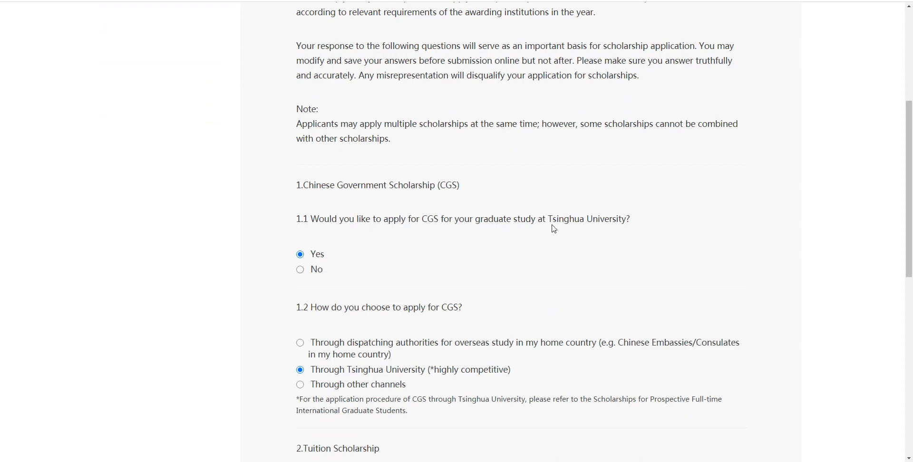
scroll(550, 228, down, 1)
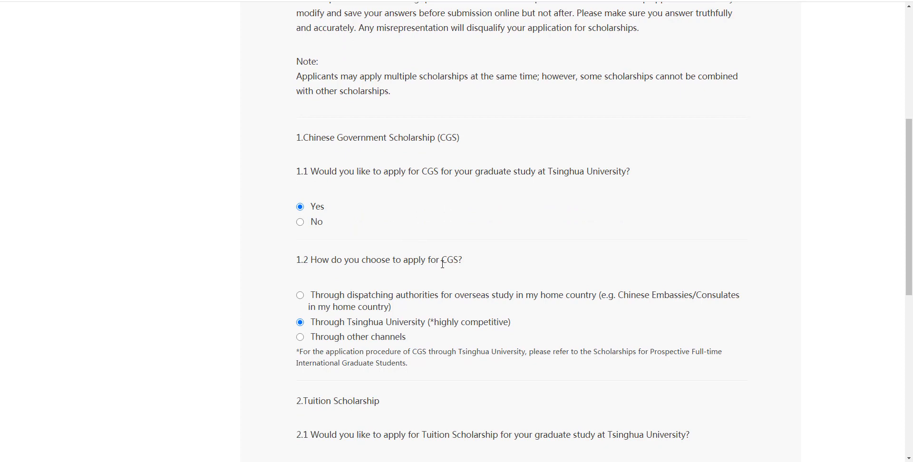
scroll(443, 263, down, 2)
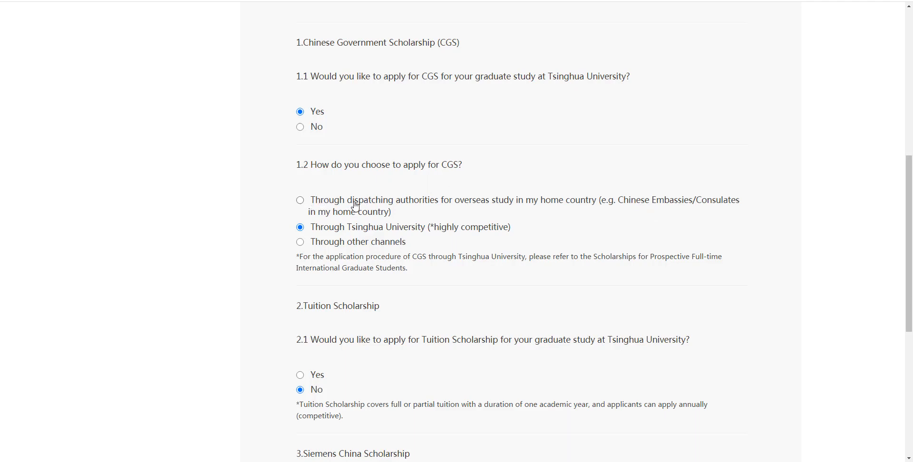
click(375, 205)
click(341, 232)
Step: Review the Tuition Scholarship and Siemens China Scholarship questions with their coverage and research conditions
scroll(349, 231, down, 2)
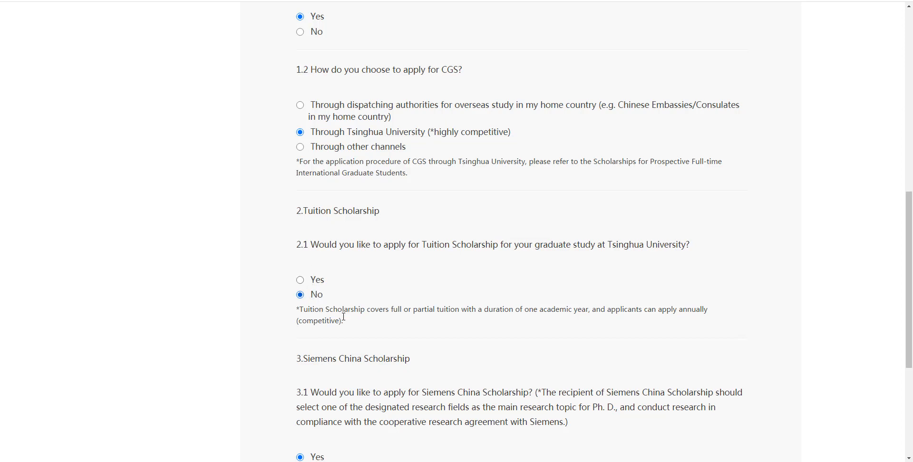
scroll(370, 328, down, 2)
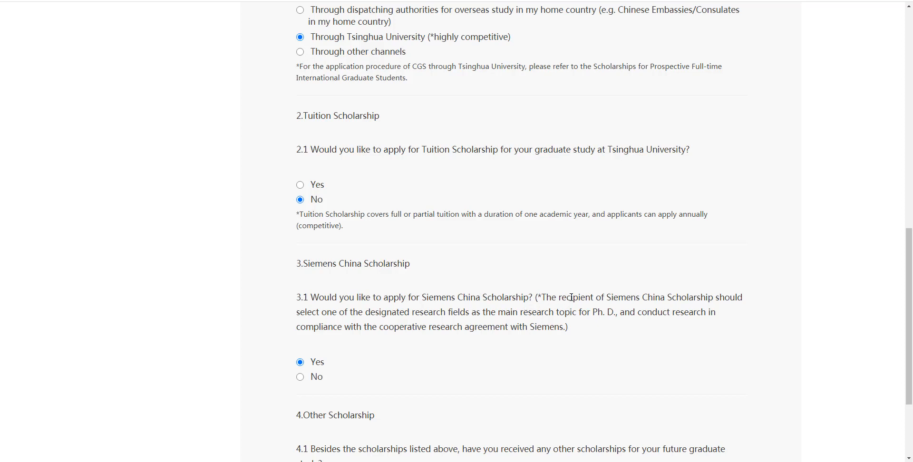
double_click(545, 297)
scroll(355, 365, down, 2)
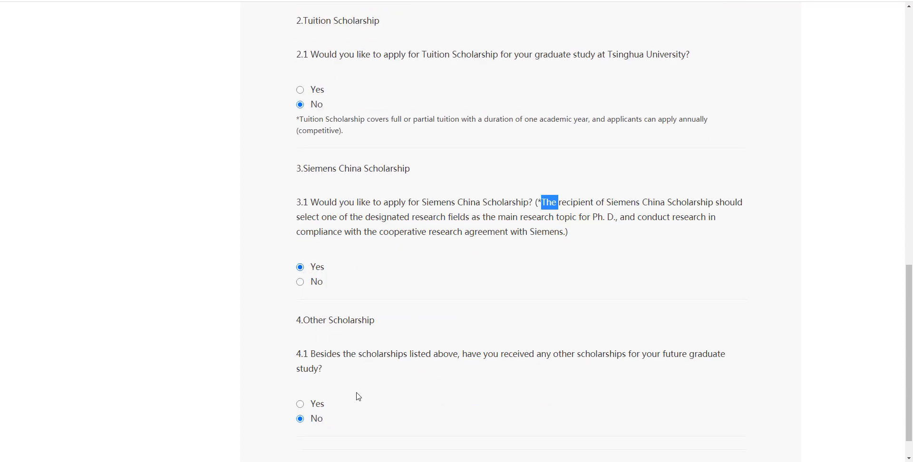
Step: Try answering Yes to having received other scholarships, highlight the requested scholarship details, and set the answer back to No
scroll(359, 398, down, 1)
click(300, 369)
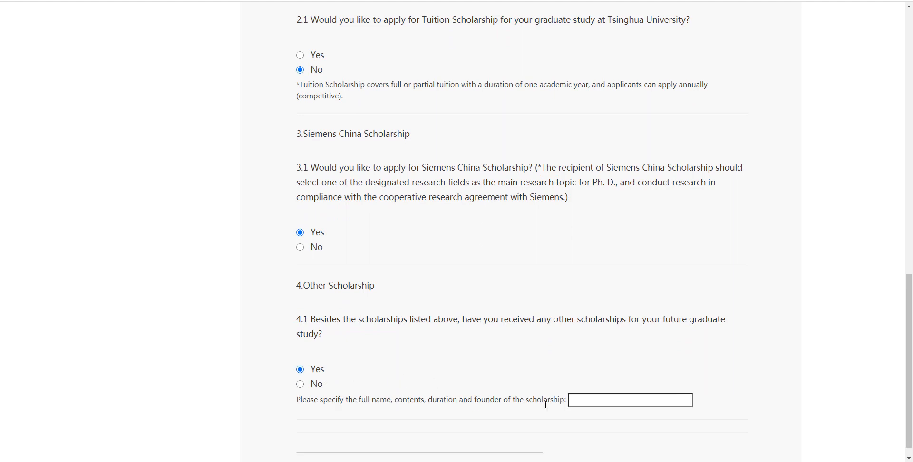
drag(437, 400, 487, 400)
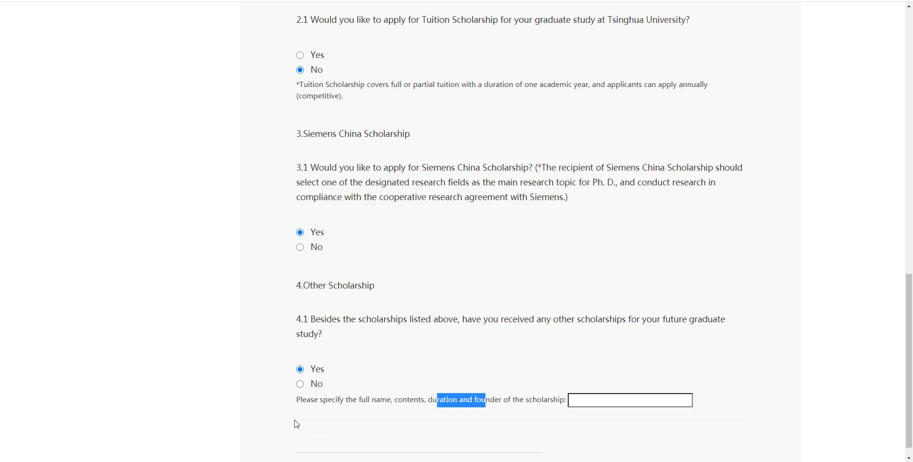
drag(296, 404, 485, 404)
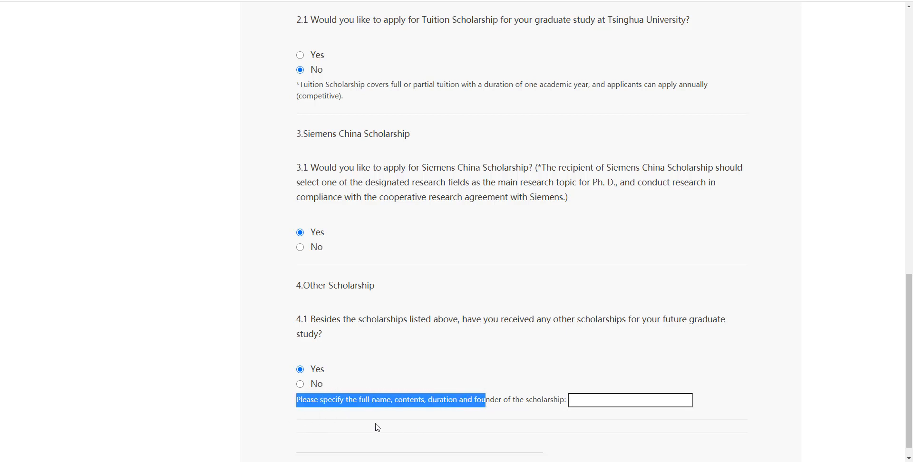
click(316, 384)
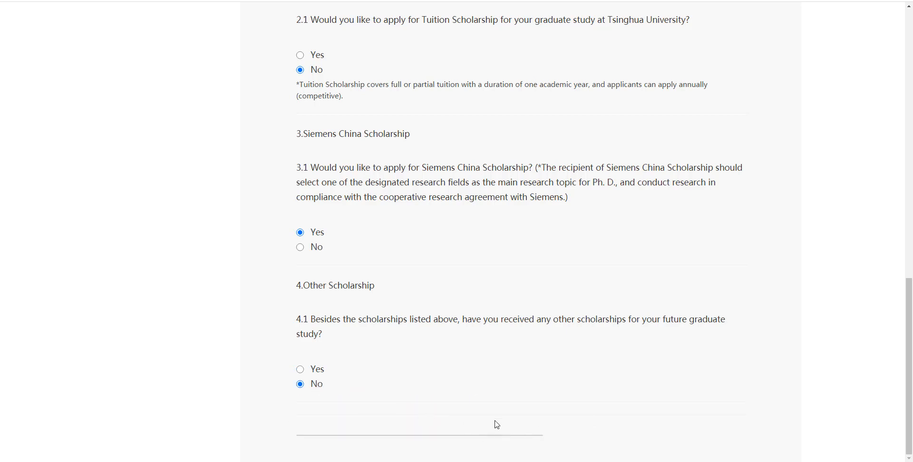
Step: Review all scholarship questions once more from CGS to Other Scholarship, and open the Preparation Before Registration section
scroll(455, 361, up, 8)
scroll(248, 95, up, 5)
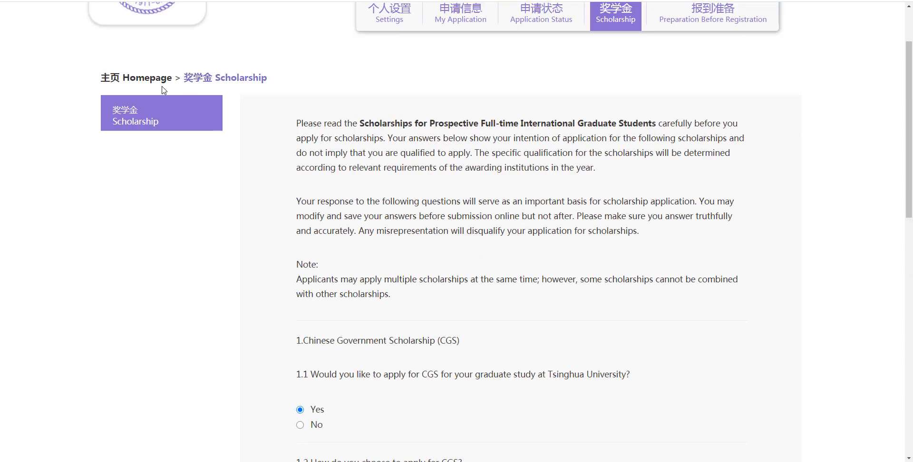
scroll(313, 227, down, 5)
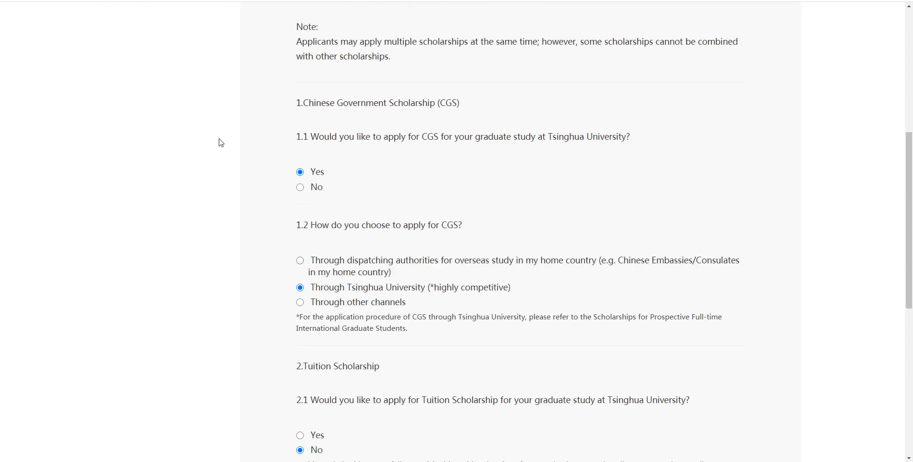
scroll(220, 140, down, 8)
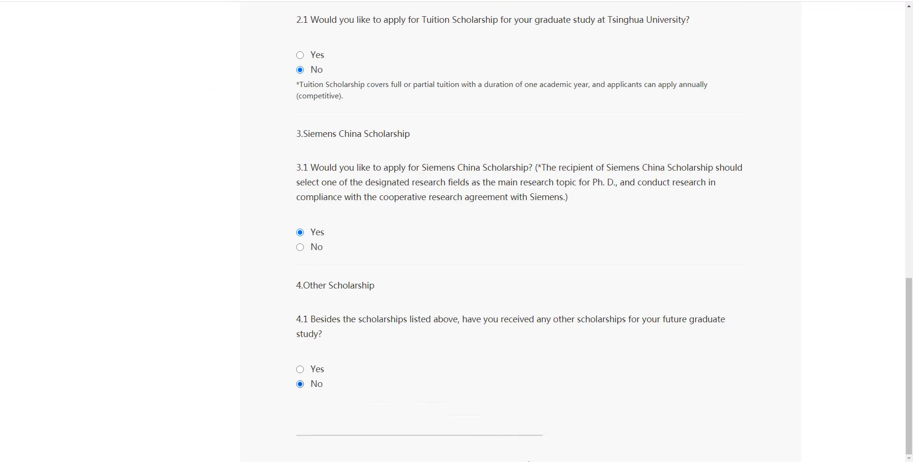
scroll(535, 444, up, 15)
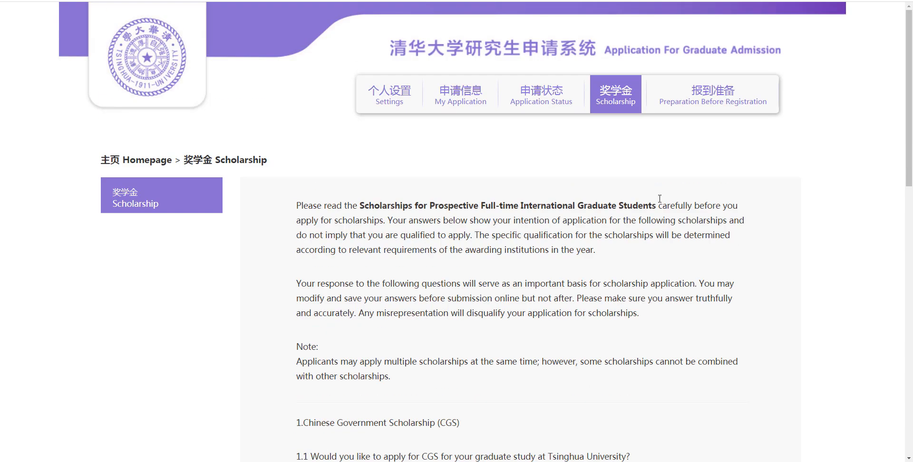
click(736, 110)
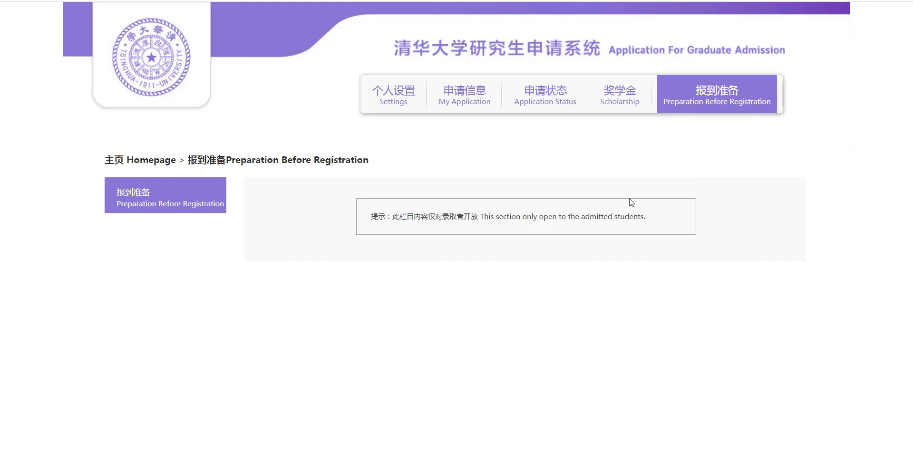
Step: Go back to My Application and check the Pay Application Fee section for when the fee can be paid
click(460, 101)
scroll(459, 115, down, 7)
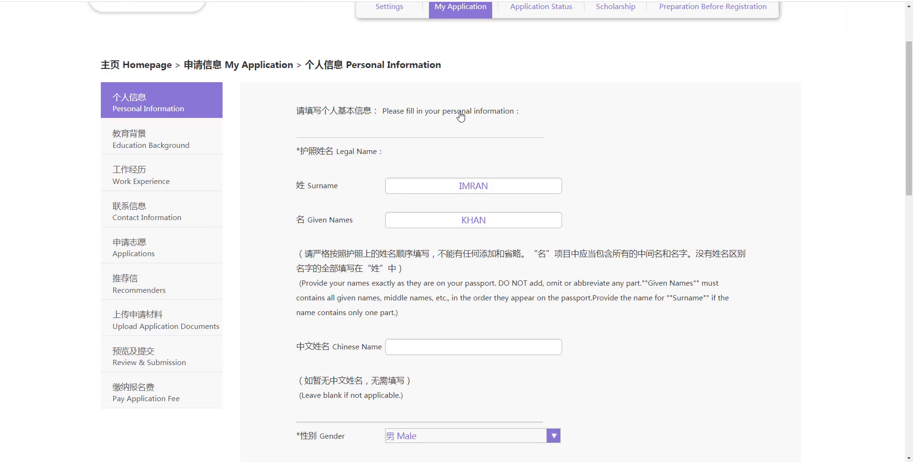
click(177, 162)
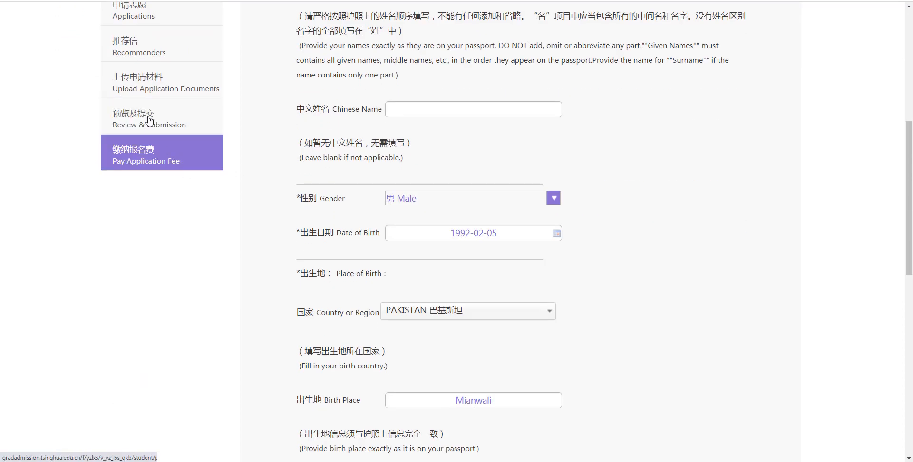
scroll(358, 228, down, 1)
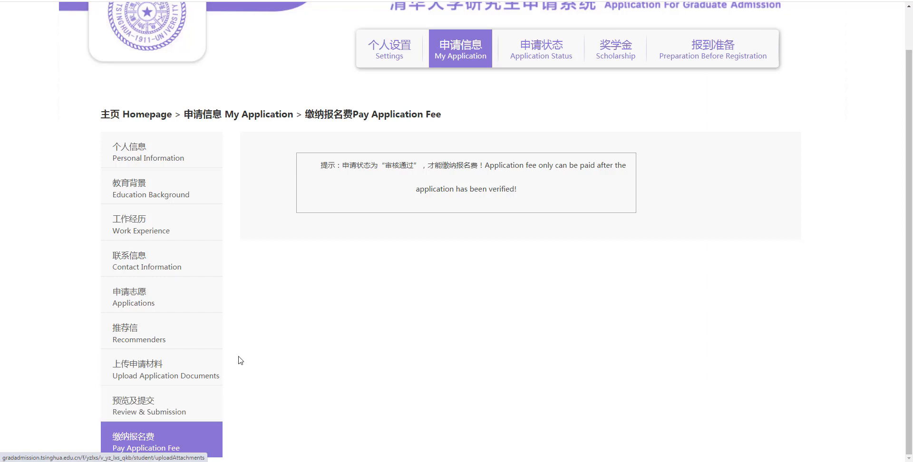
scroll(540, 300, up, 1)
scroll(540, 299, down, 1)
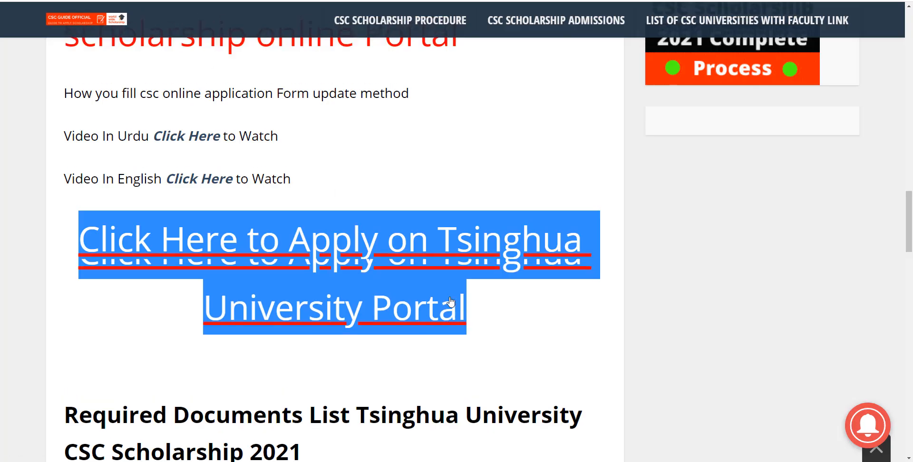
Step: In the CSC Guide article, review the application instructions and scholarship details, and highlight the second-round deadline, Mar 1, 2021
scroll(488, 247, up, 9)
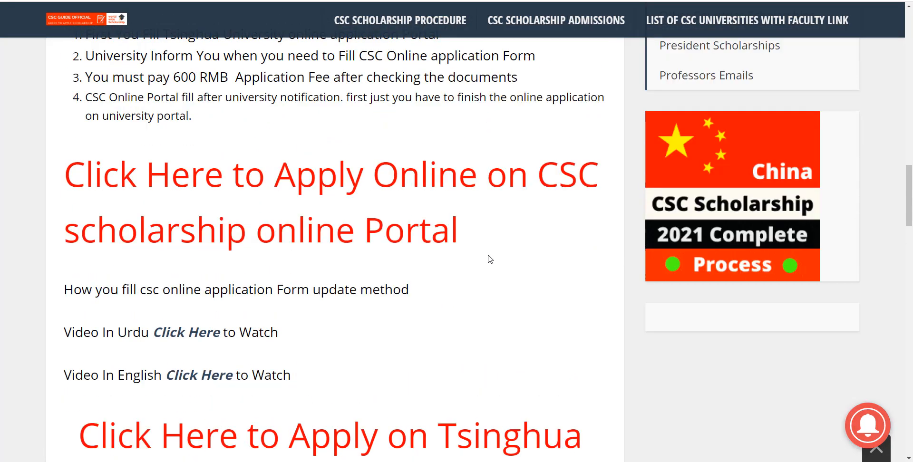
scroll(491, 275, up, 3)
scroll(401, 209, up, 7)
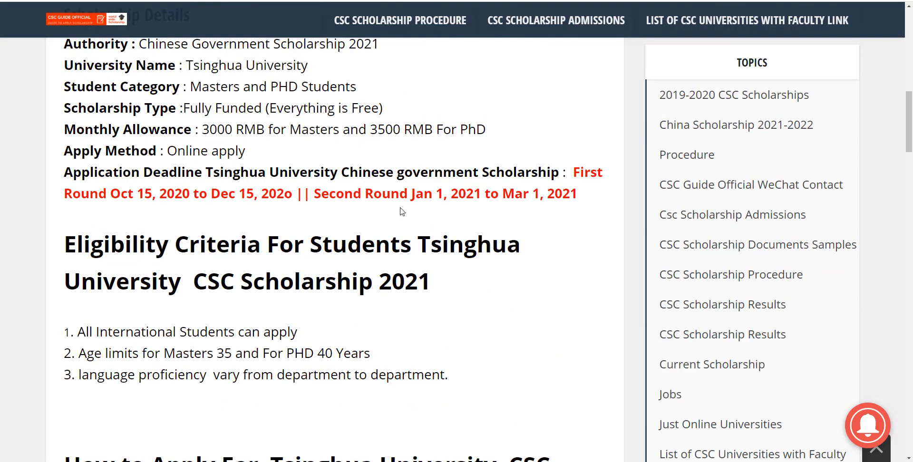
scroll(392, 247, up, 3)
scroll(397, 245, down, 5)
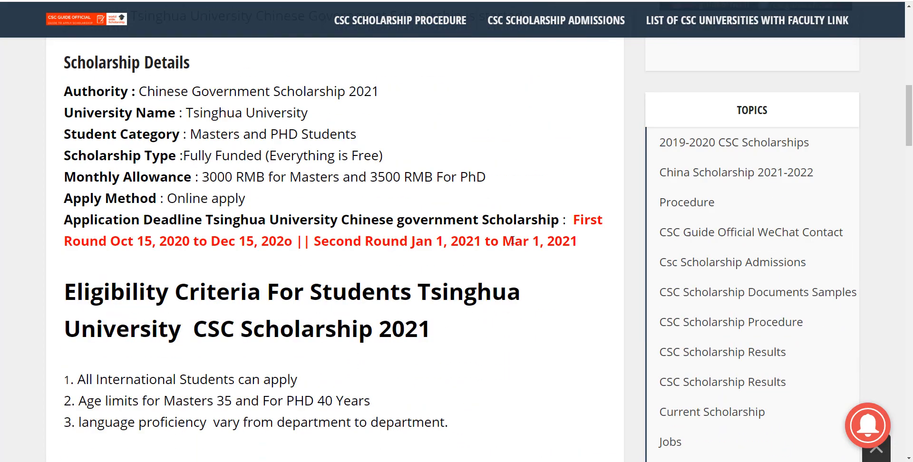
drag(509, 241, 581, 241)
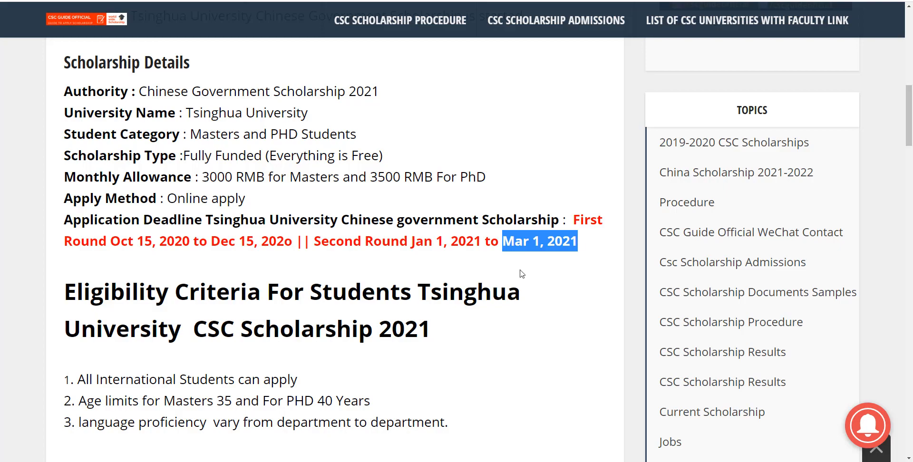
Step: Return to the beginning of the CSC Guide article and browse the site's List of CSC Universities with Faculty Link category
scroll(470, 283, up, 2)
scroll(467, 296, up, 10)
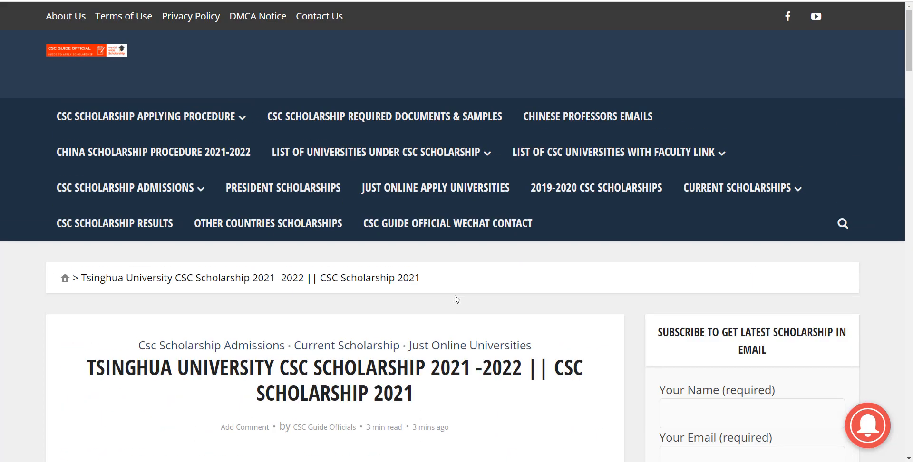
mouse_move(663, 155)
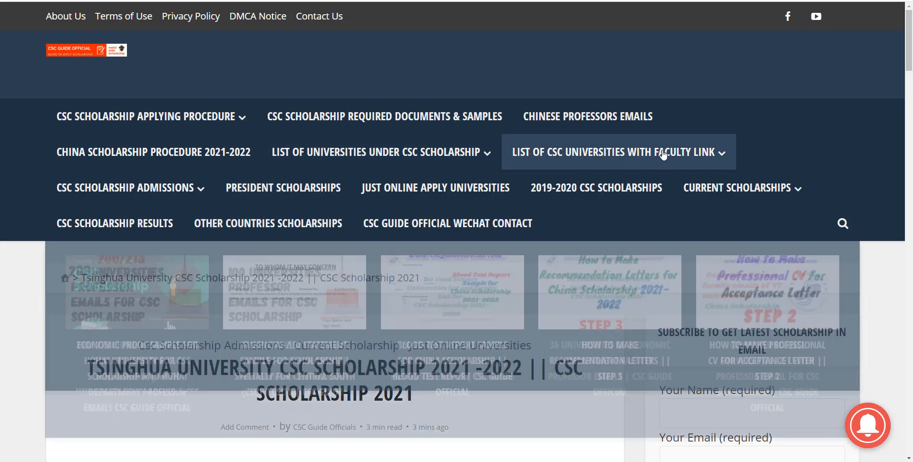